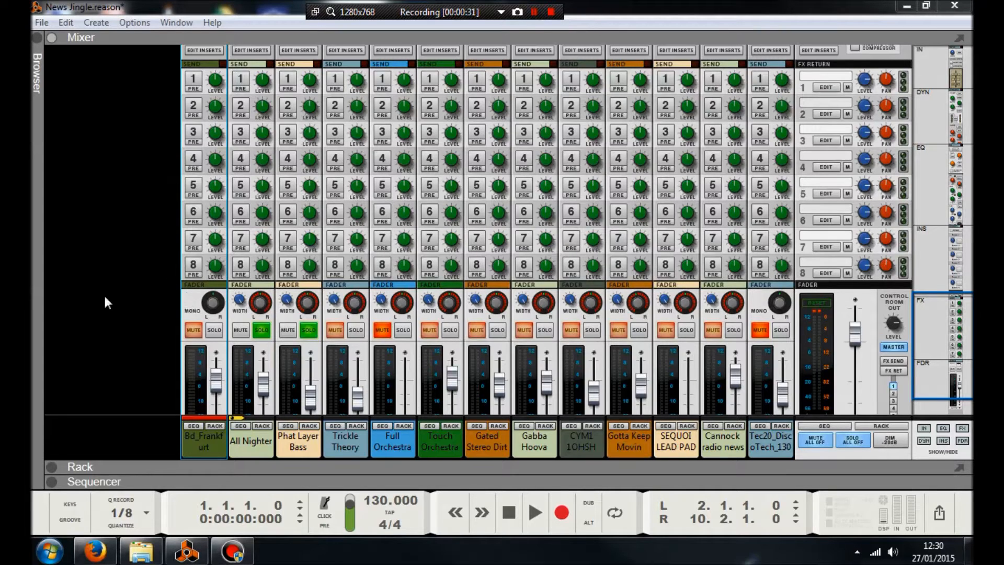
- Expand the sequencer to fill the window and place the playhead near the start of bar 3
left_click(52, 482)
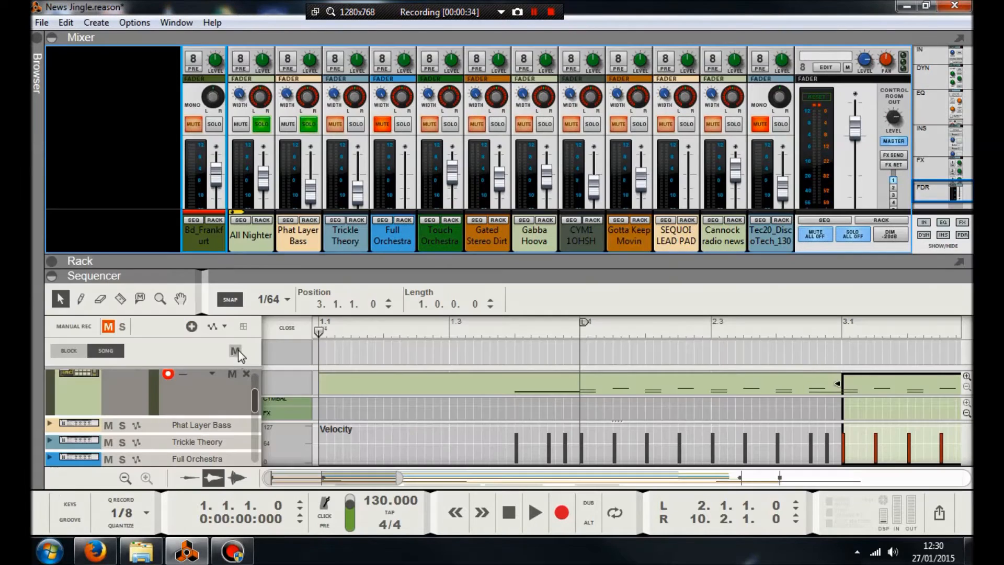
left_click(386, 275)
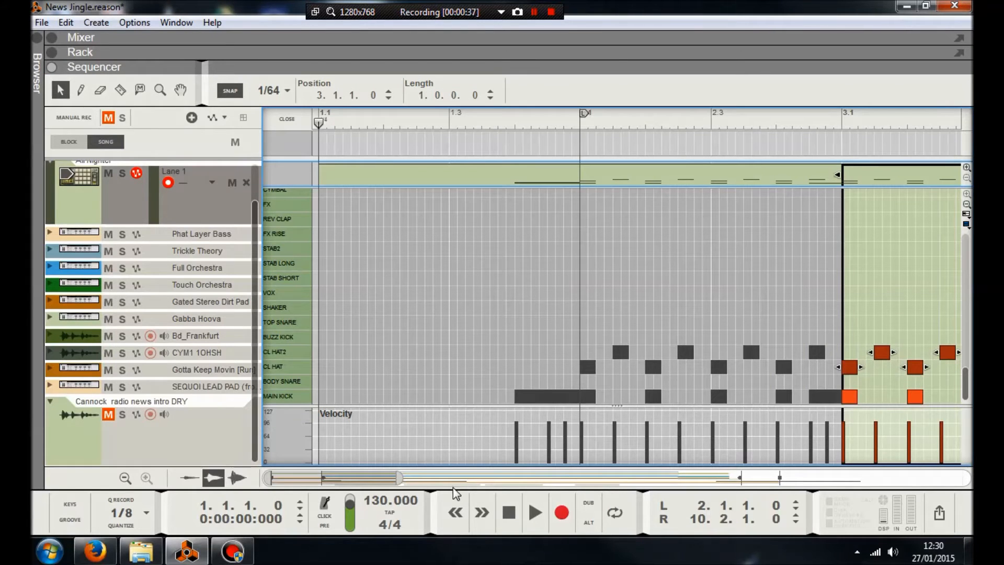
left_click_drag(376, 479, 460, 478)
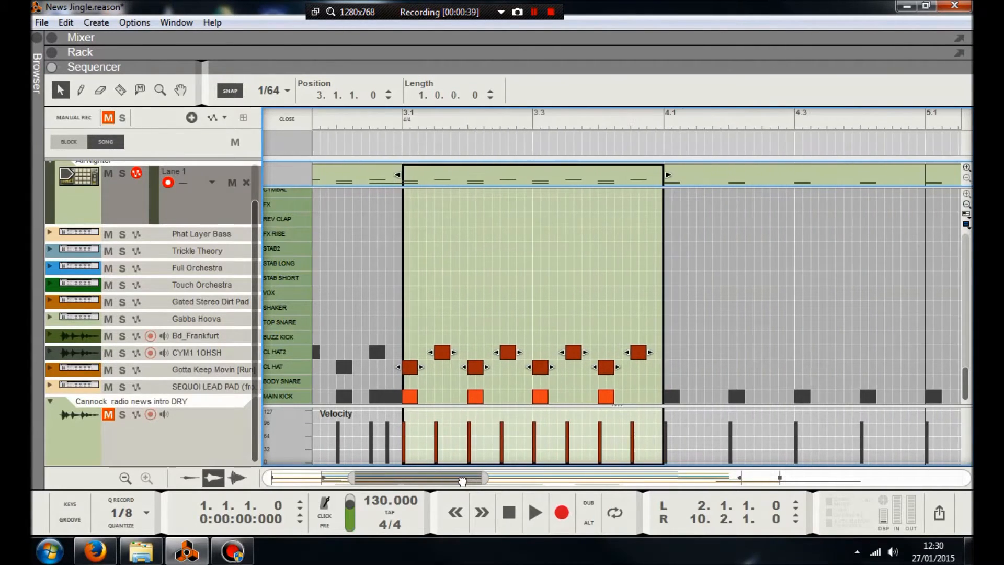
left_click(406, 119)
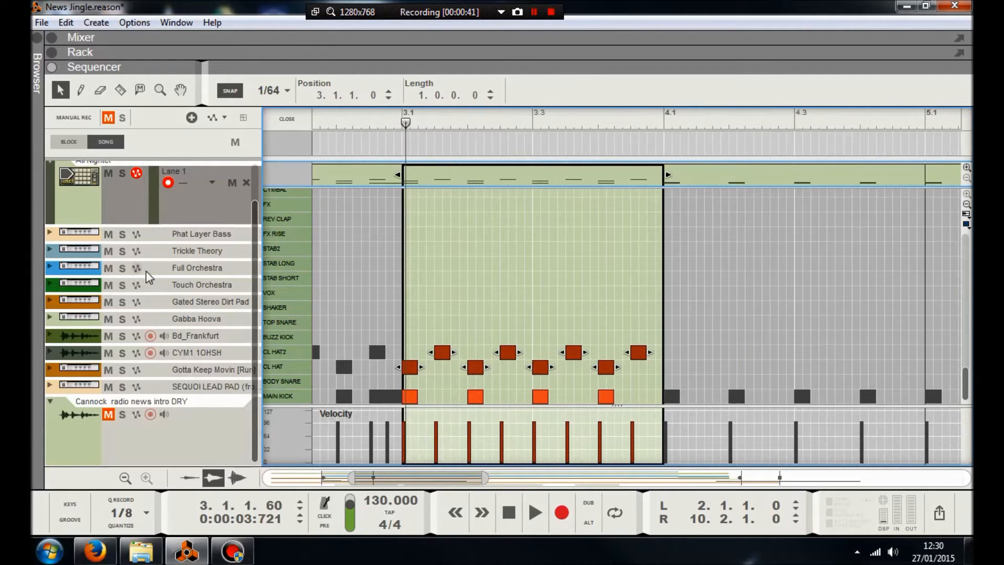
- Go through the four MAIN KICK notes in bar 3 and set the playhead to 3.1.1.0
left_click_drag(407, 124, 381, 124)
left_click(407, 396)
left_click(474, 398)
left_click(540, 396)
left_click(605, 396)
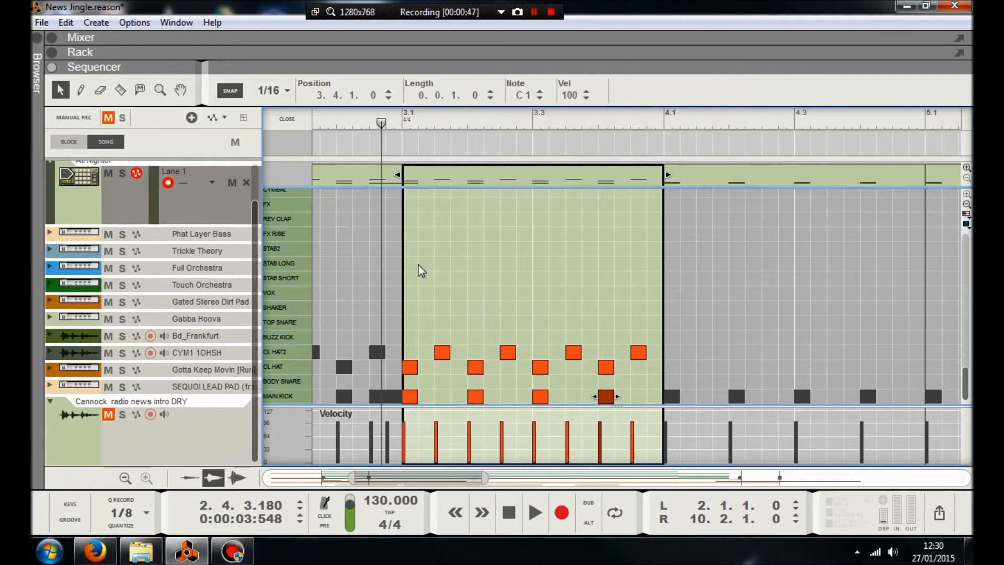
left_click_drag(376, 123, 399, 125)
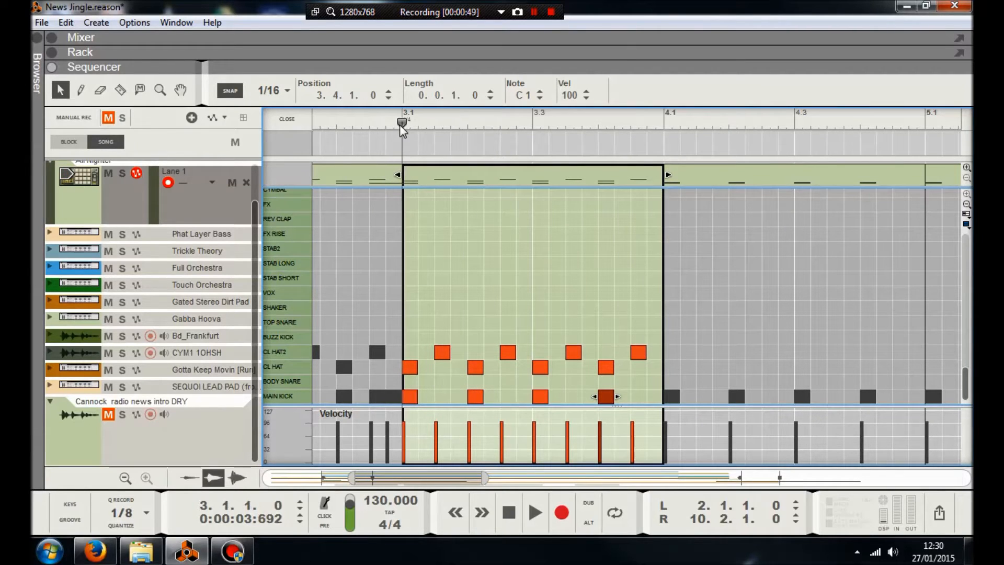
- Go through the alternating CL HAT and CL HAT2 notes of bar 3 one by one
left_click(413, 368)
left_click(443, 352)
left_click(476, 367)
left_click(507, 352)
left_click(541, 367)
left_click(573, 352)
left_click(605, 367)
left_click(639, 352)
- Copy bar 3's CL HAT and CL HAT2 notes into the bar 4 clip, starting at 4.1.1.0
left_click(664, 119)
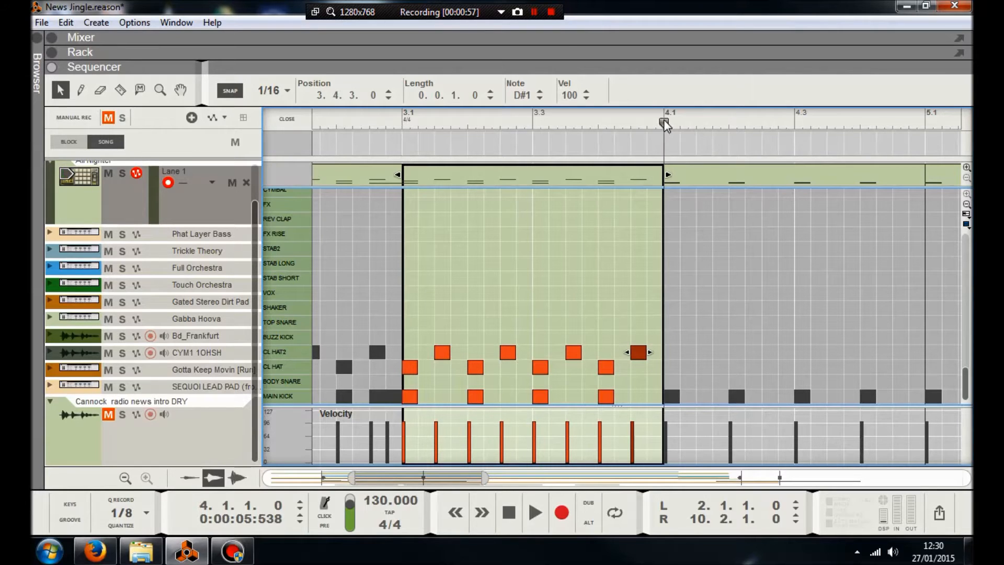
left_click(686, 170)
left_click_drag(386, 316, 628, 368)
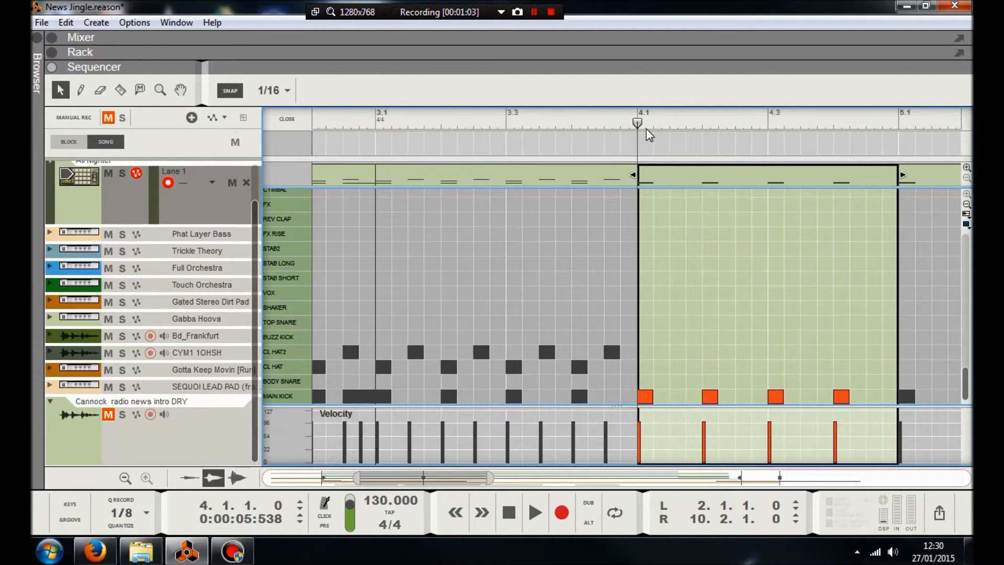
left_click(658, 178)
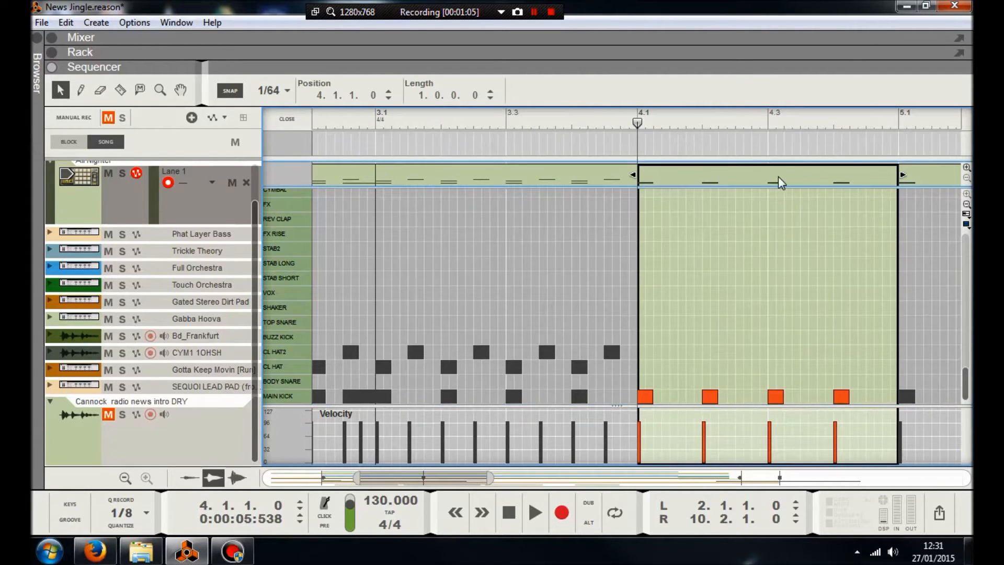
key("ctrl+v")
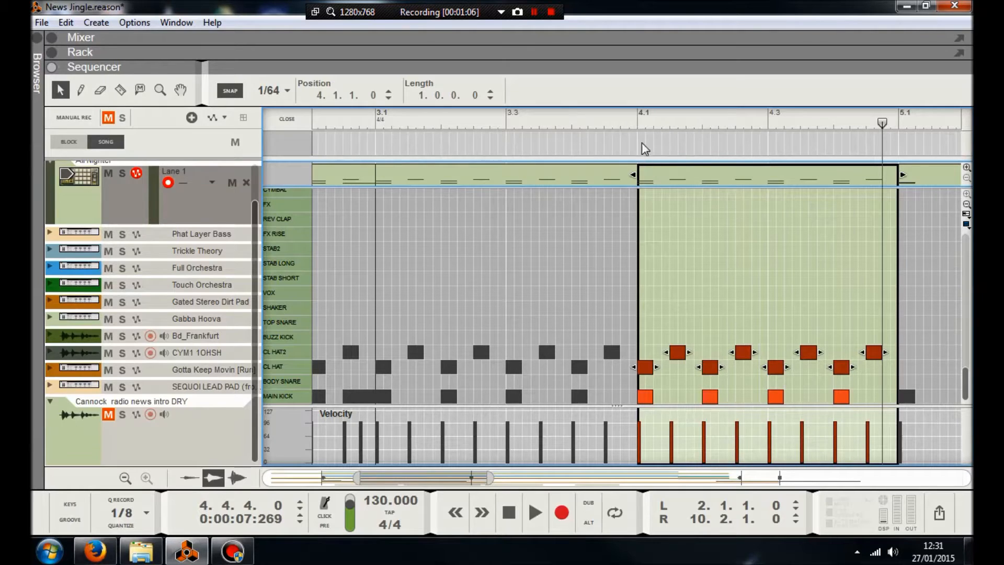
- Paste the same hi-hat notes into the bar 5 and bar 6 clips, starting at 5.1.1.0 and 6.1.1.0
left_click_drag(381, 480, 470, 480)
left_click(450, 175)
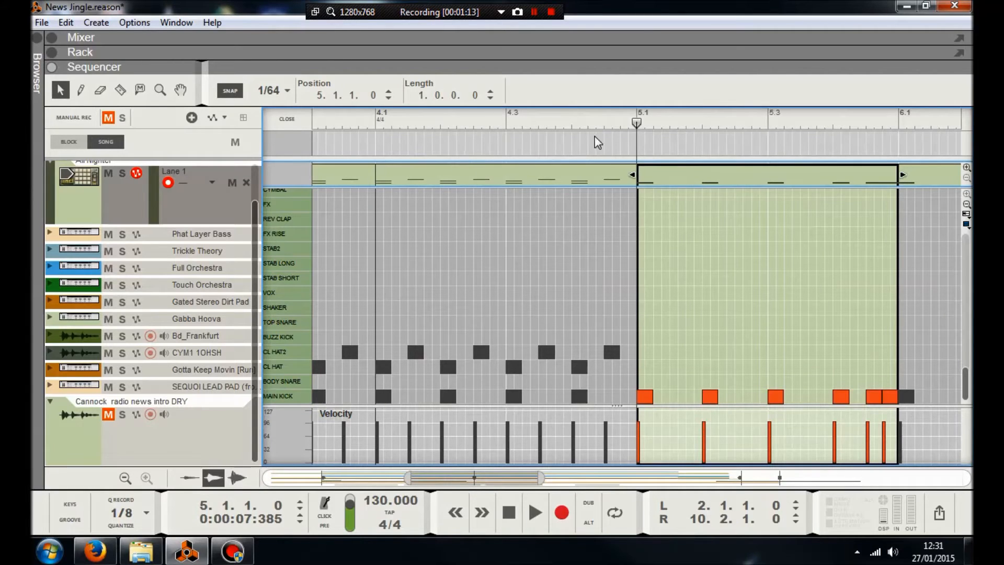
key("ctrl+v")
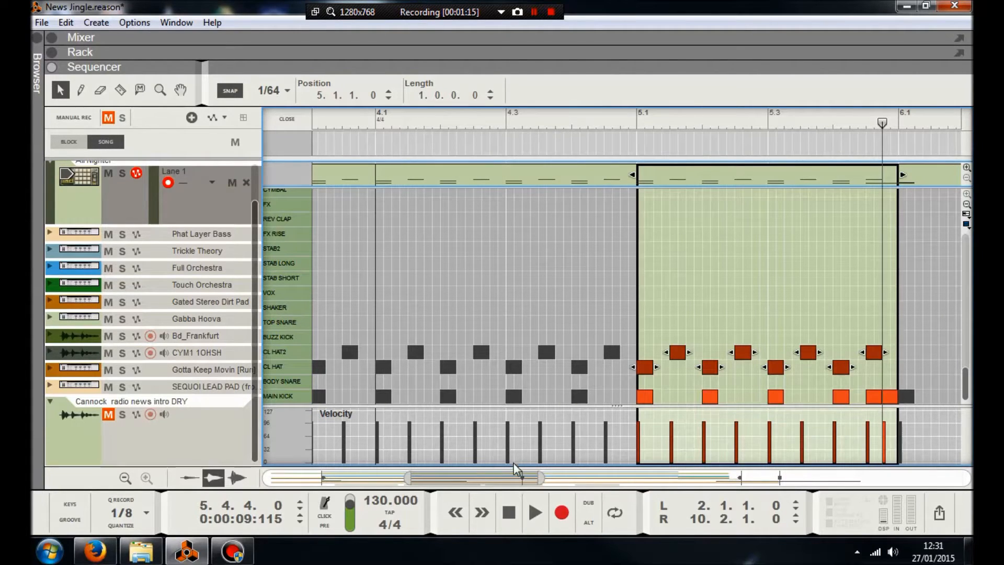
left_click_drag(526, 478, 596, 473)
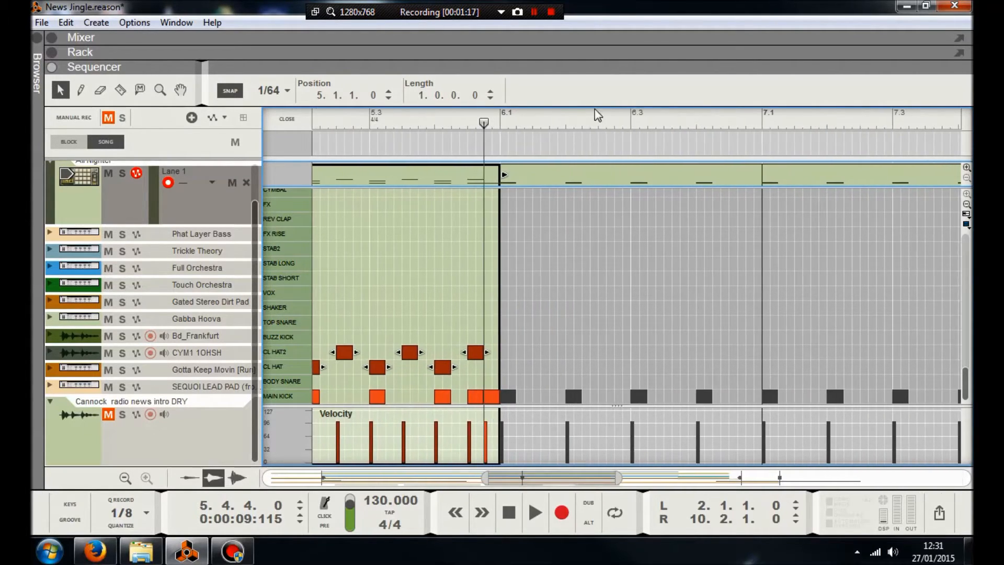
left_click(501, 124)
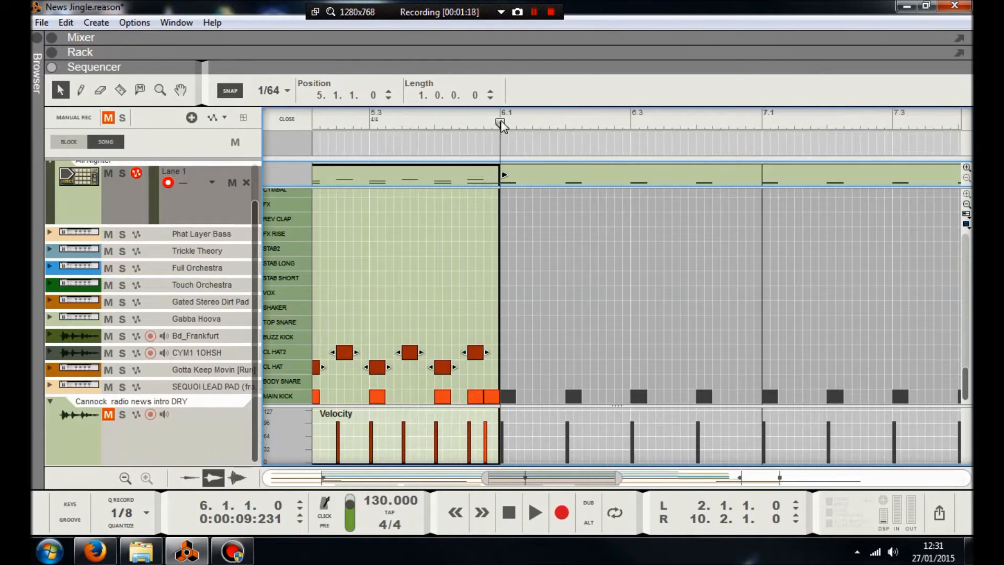
left_click(523, 181)
key("ctrl+v")
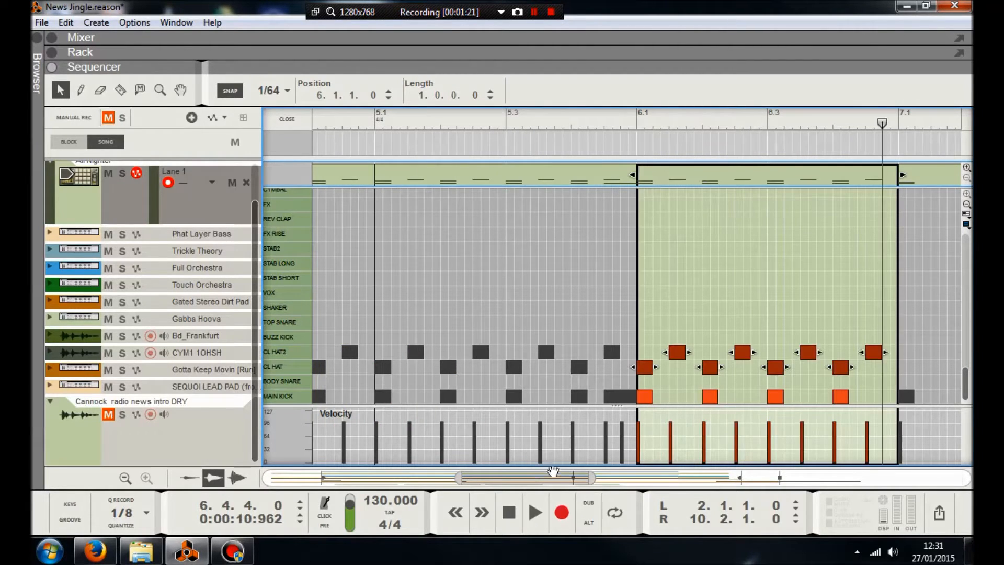
- Paste the hi-hat notes into the bar 7 and bar 8 clips, each from the first beat of the bar
left_click_drag(553, 474, 632, 475)
left_click(520, 123)
left_click(549, 177)
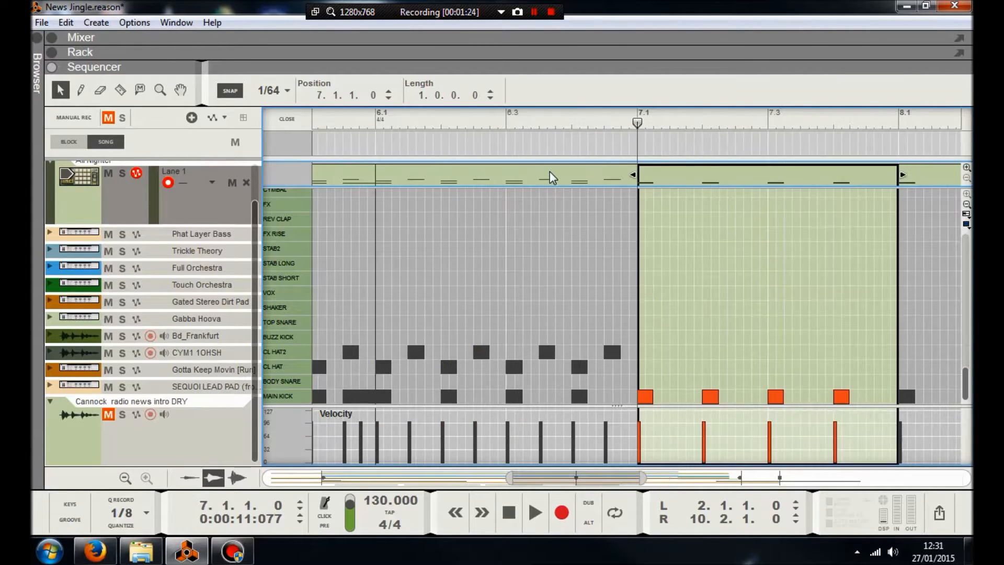
key("ctrl+v")
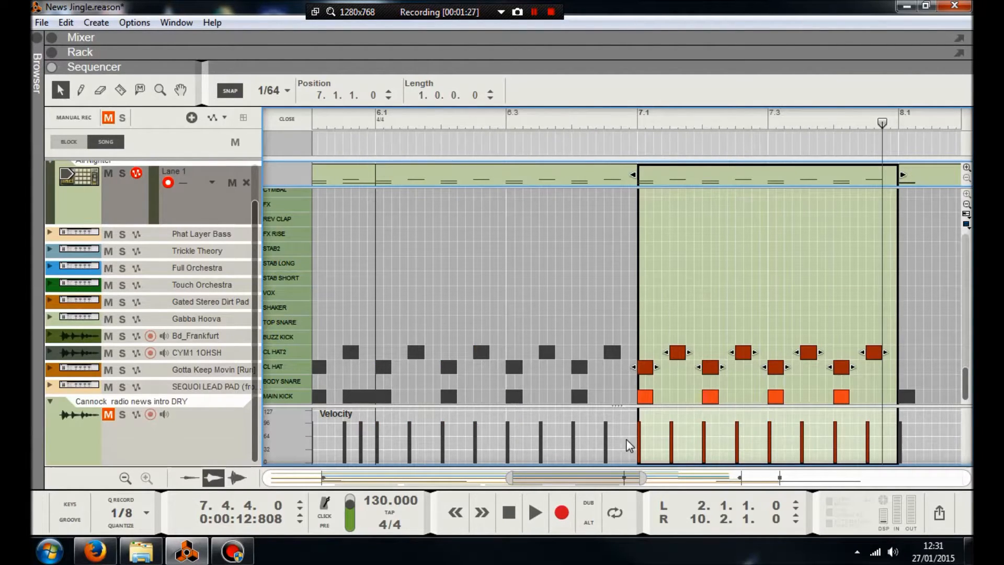
left_click_drag(600, 479, 662, 479)
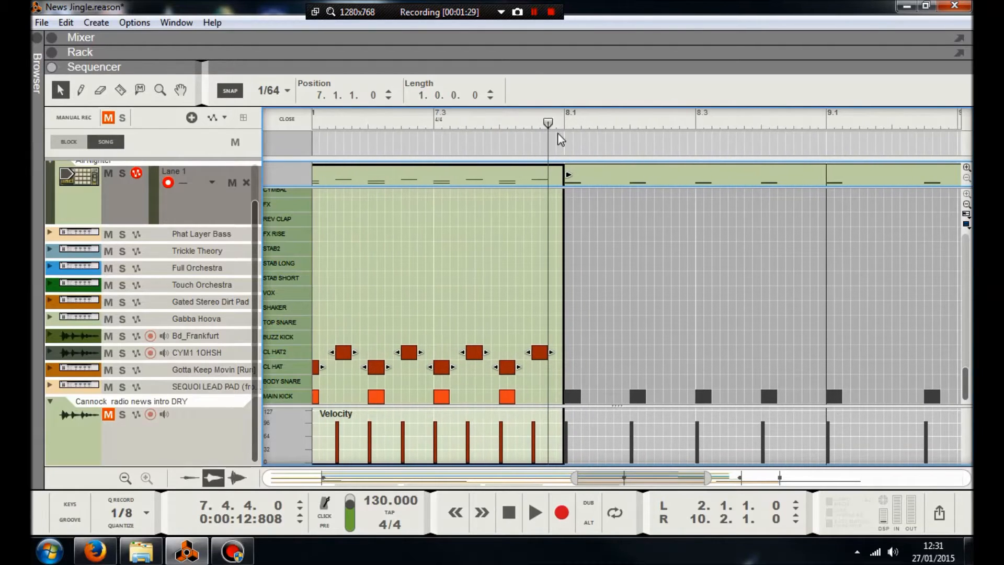
left_click(589, 179)
key("ctrl+v")
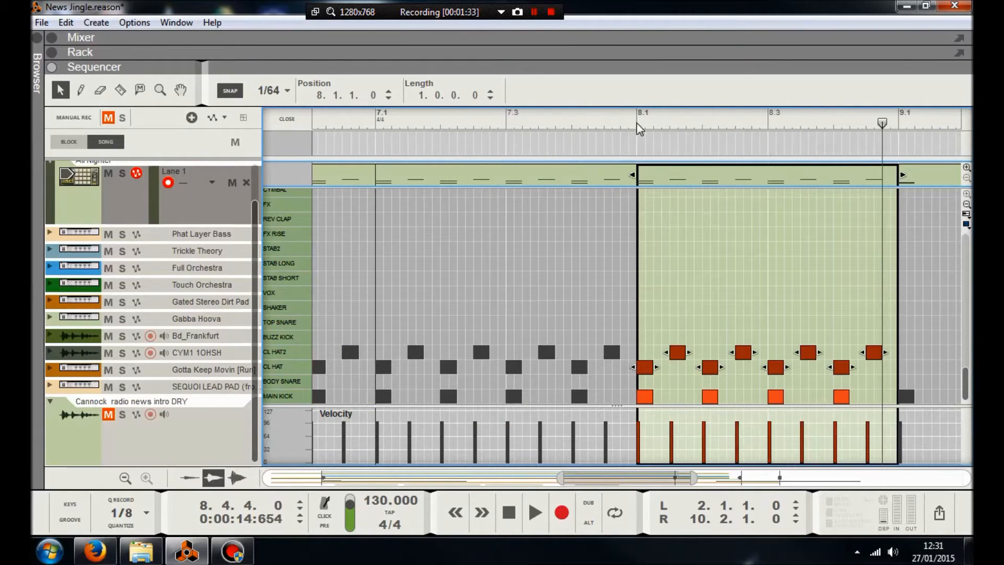
- Play bar 9 from 9.1.1.0 to hear the kick ending, and return the playhead to 9.1.1.0
left_click_drag(607, 478, 676, 478)
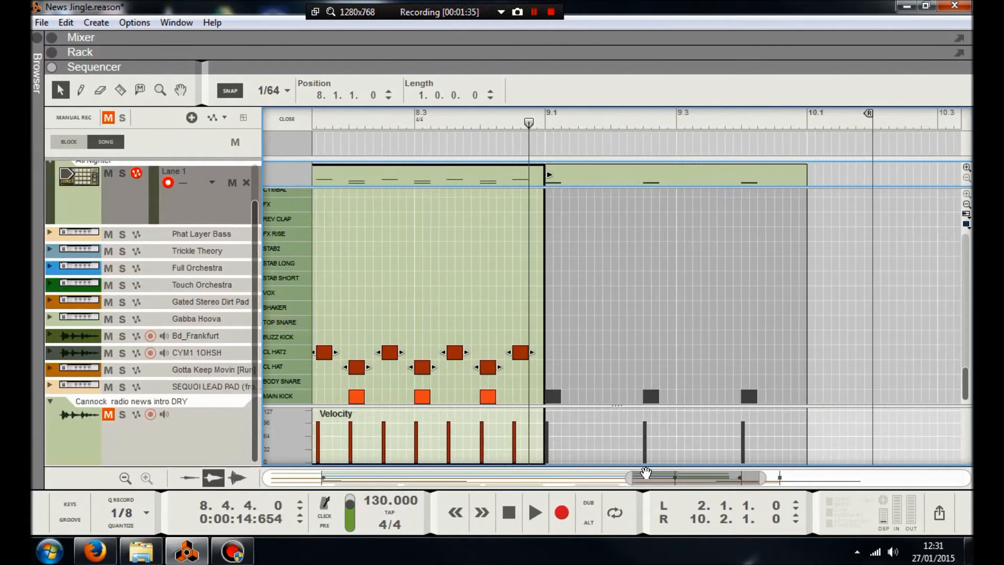
left_click(545, 125)
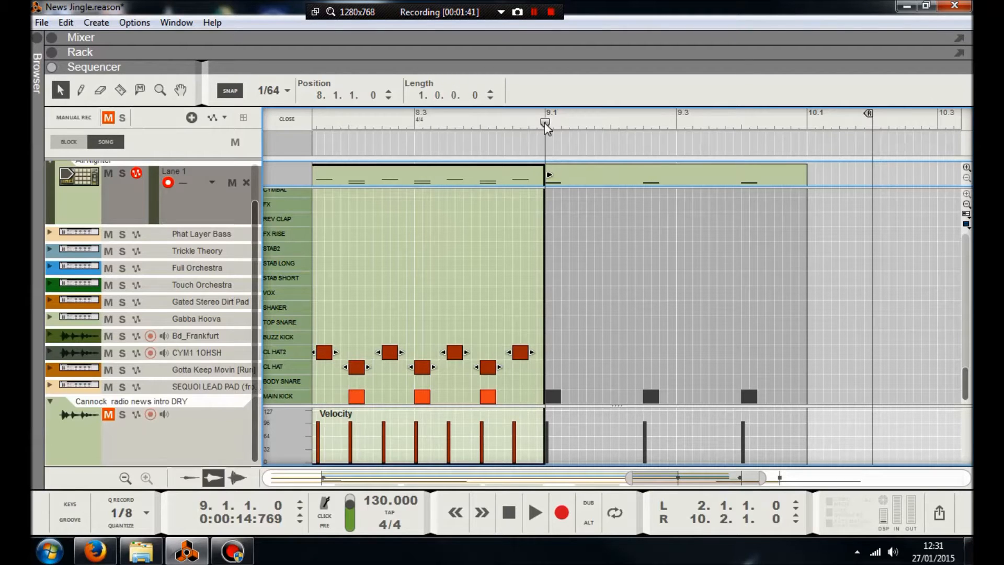
key("space")
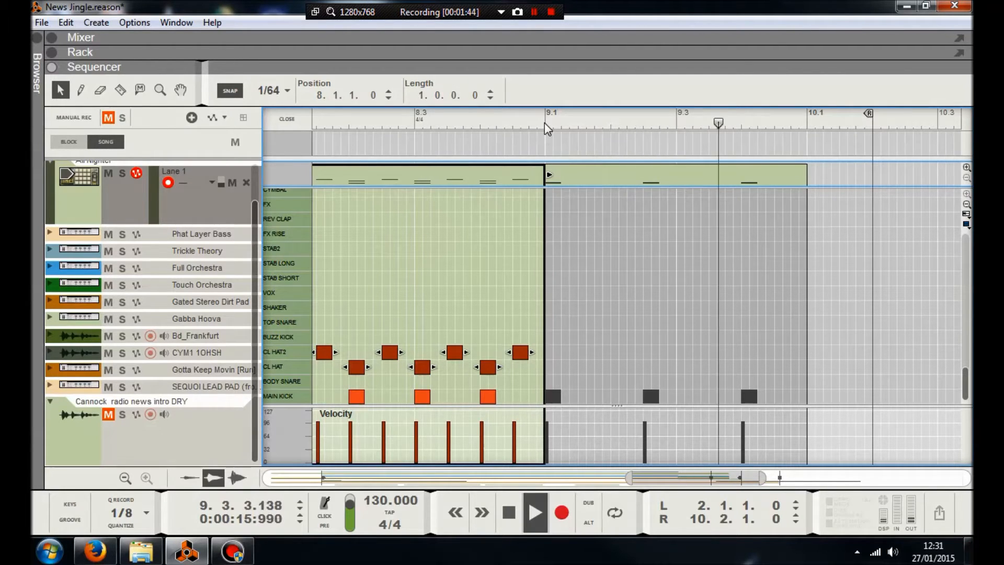
key("space")
left_click(545, 125)
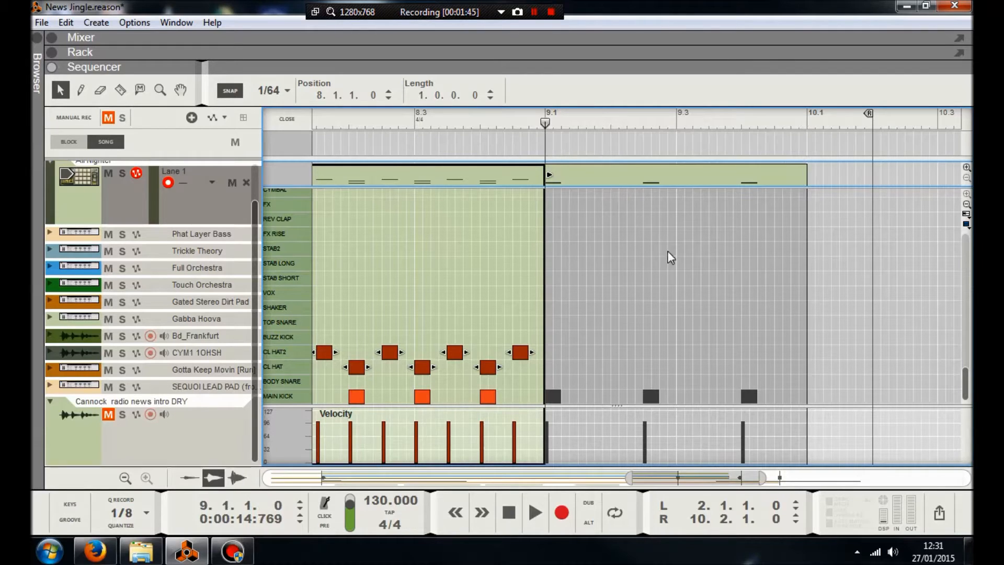
- Open the bar 9 clip for note editing and select its third MAIN KICK note at 9.4.1.0
left_click(751, 396)
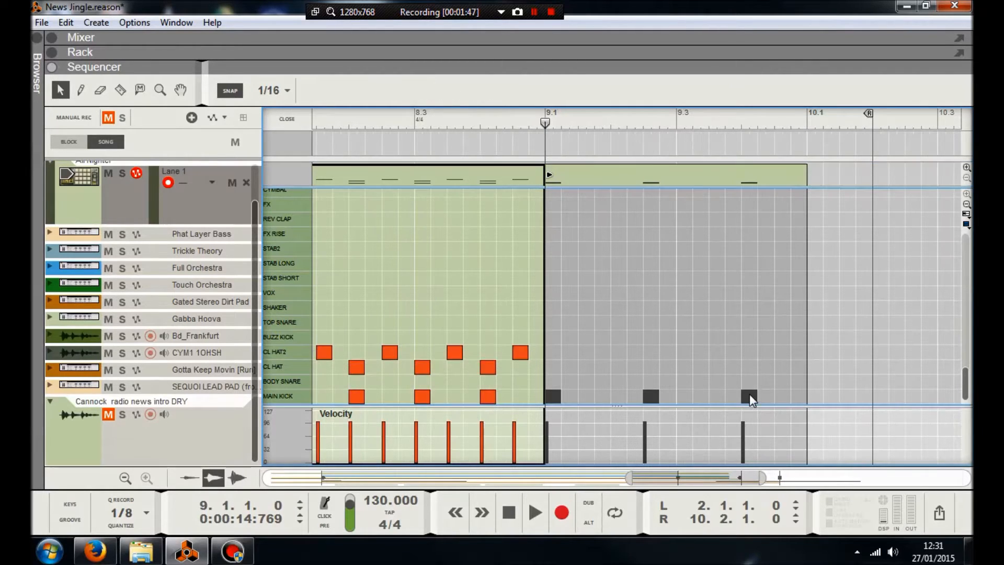
left_click(680, 182)
left_click(841, 396)
left_click_drag(657, 479, 677, 478)
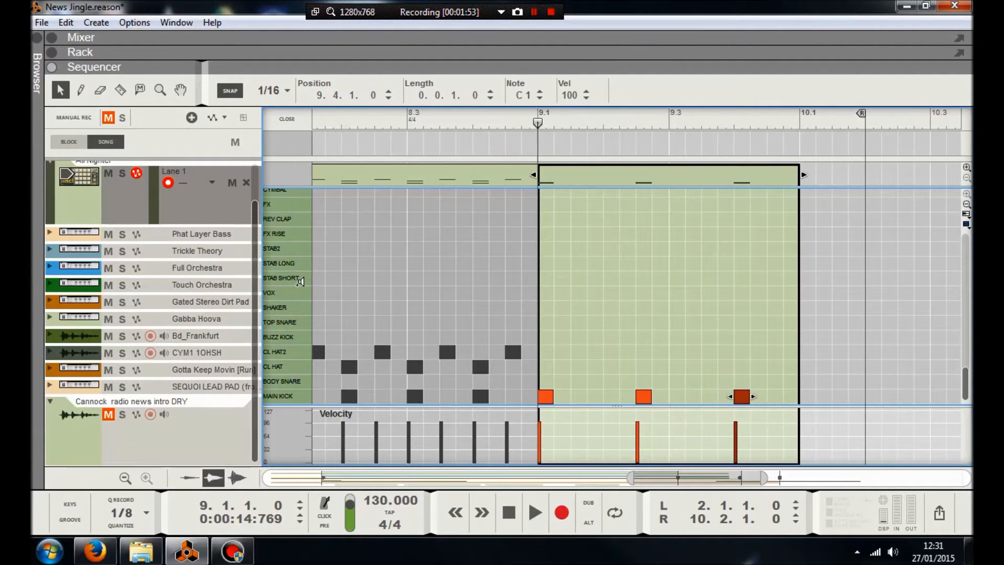
- Preview the CYMBAL sound in the drum lane list
scroll(300, 282, "up", 4)
scroll(299, 283, "down", 2)
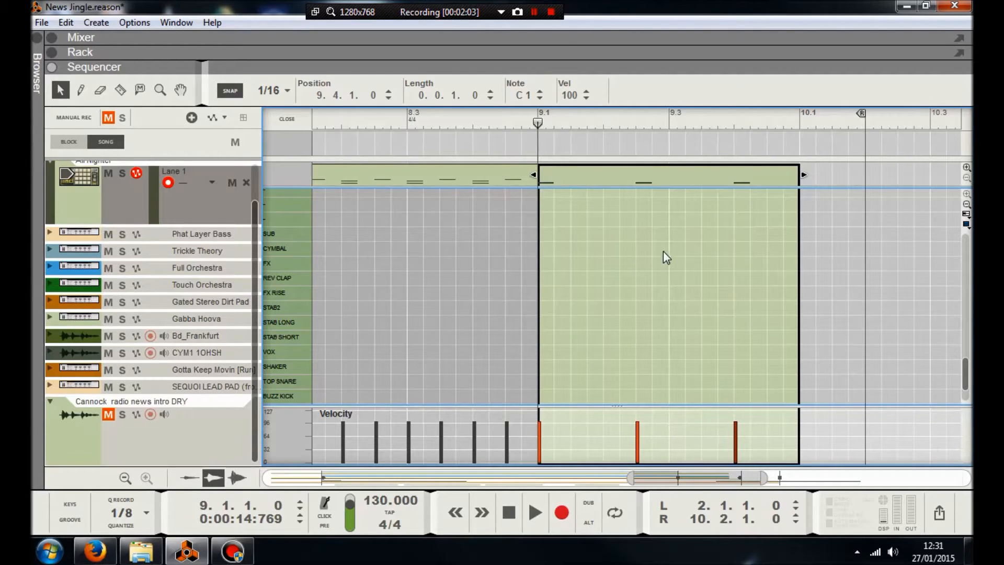
left_click(298, 247)
scroll(445, 273, "down", 2)
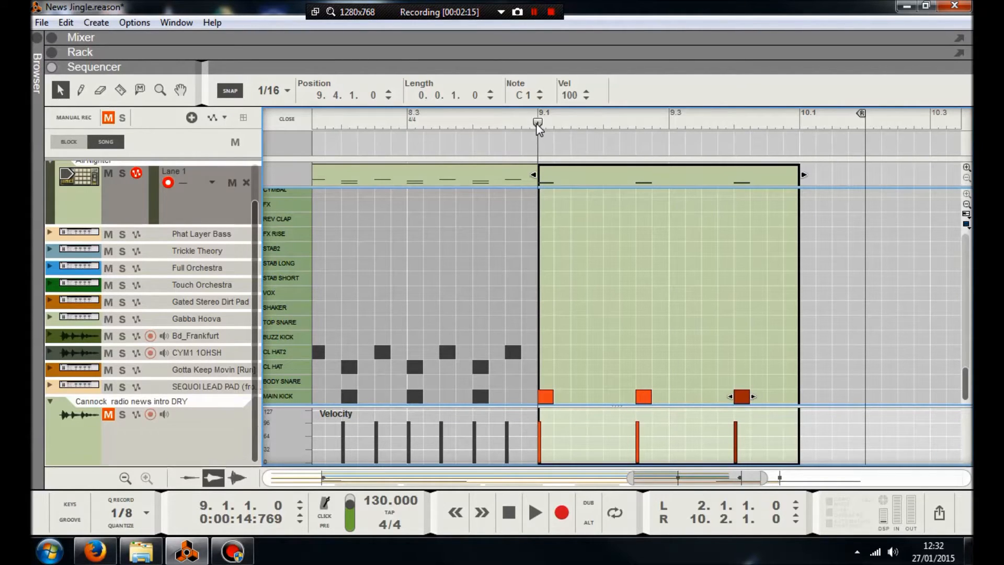
- Play bar 9 again and set the playhead to 9.4.1.0, at the third kick
key("space")
key("space")
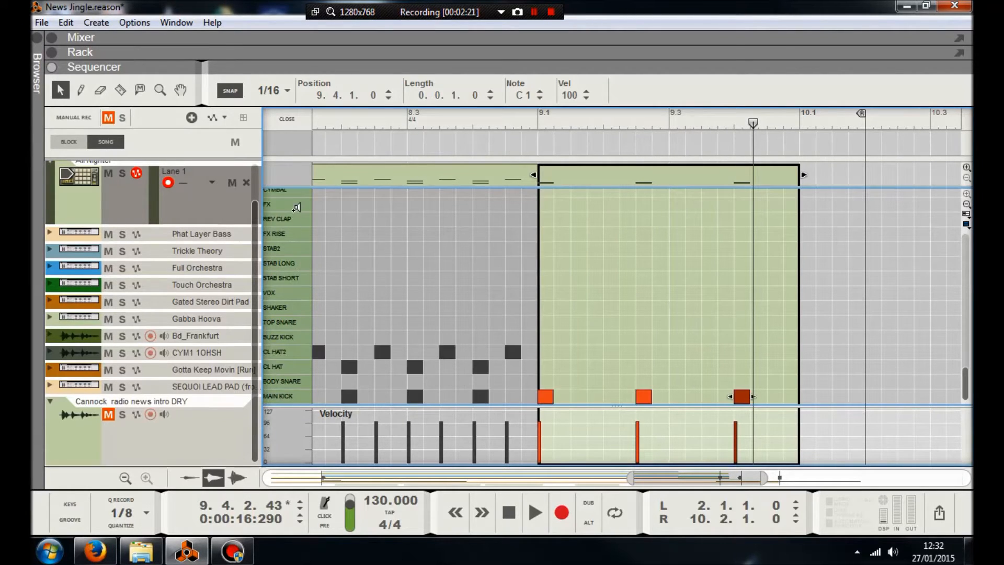
left_click_drag(754, 123, 734, 123)
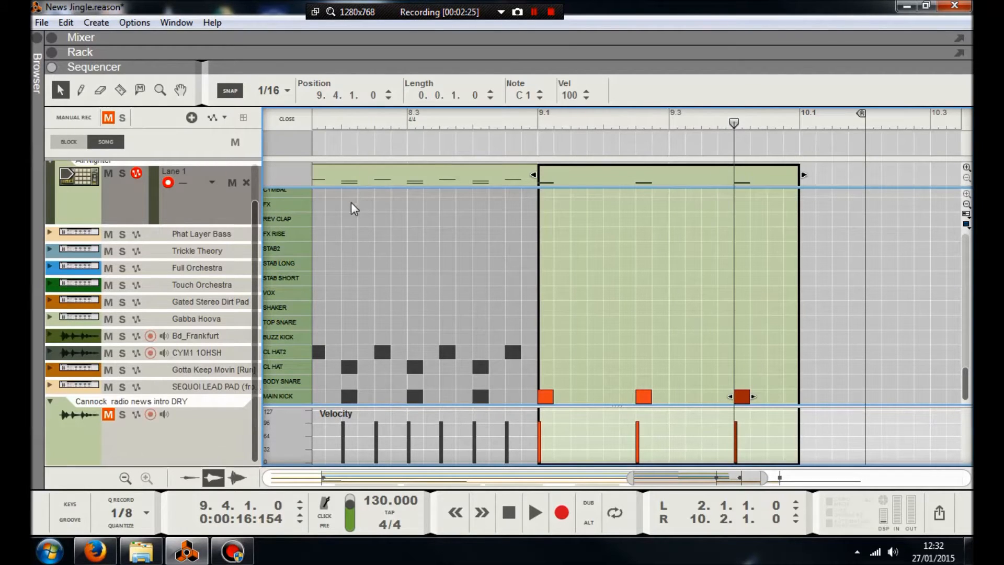
- Draw a CYMBAL note at 9.4.1.0, in line with the last kick, and set its velocity to 80
scroll(353, 206, "up", 2)
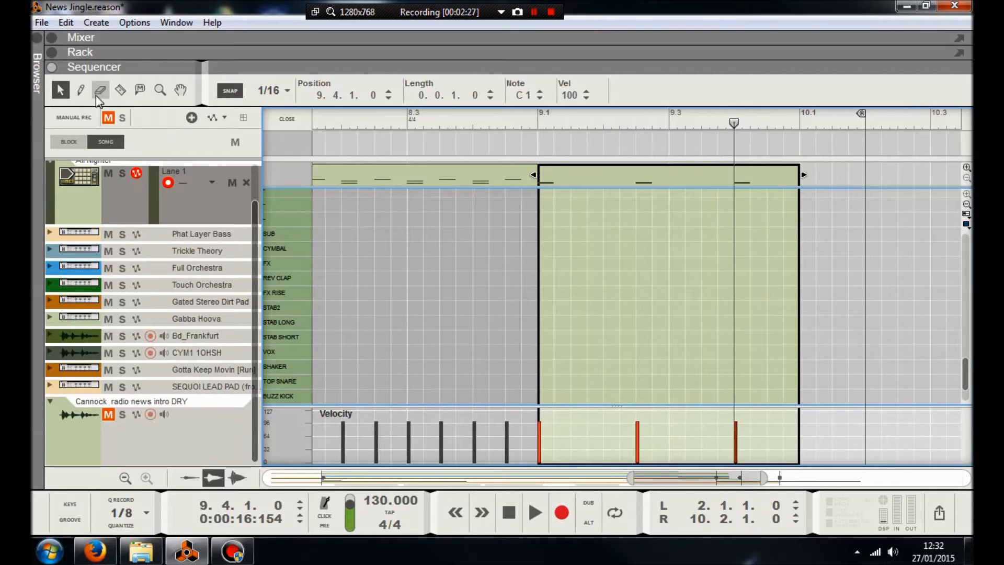
left_click(81, 90)
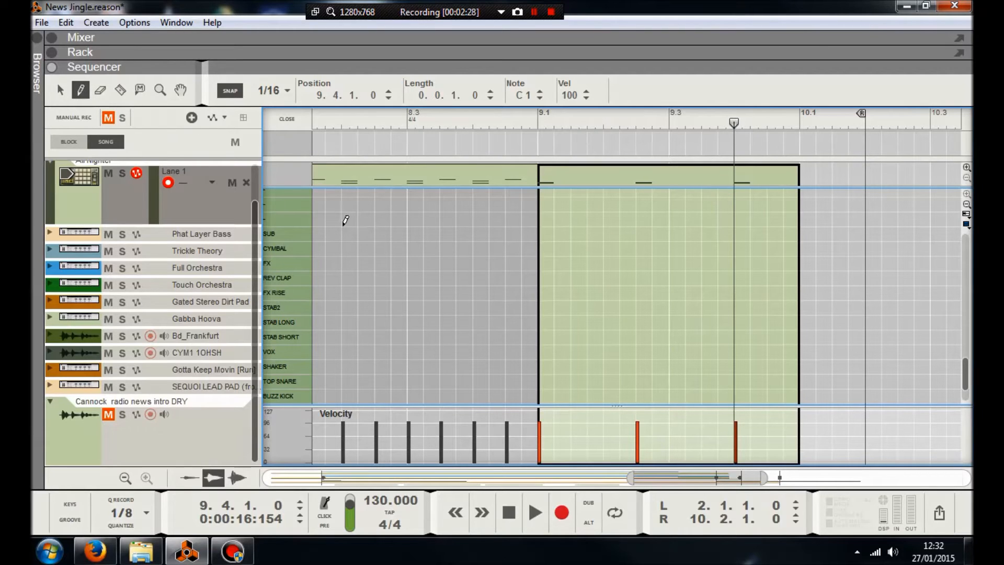
left_click(739, 248)
double_click(569, 95)
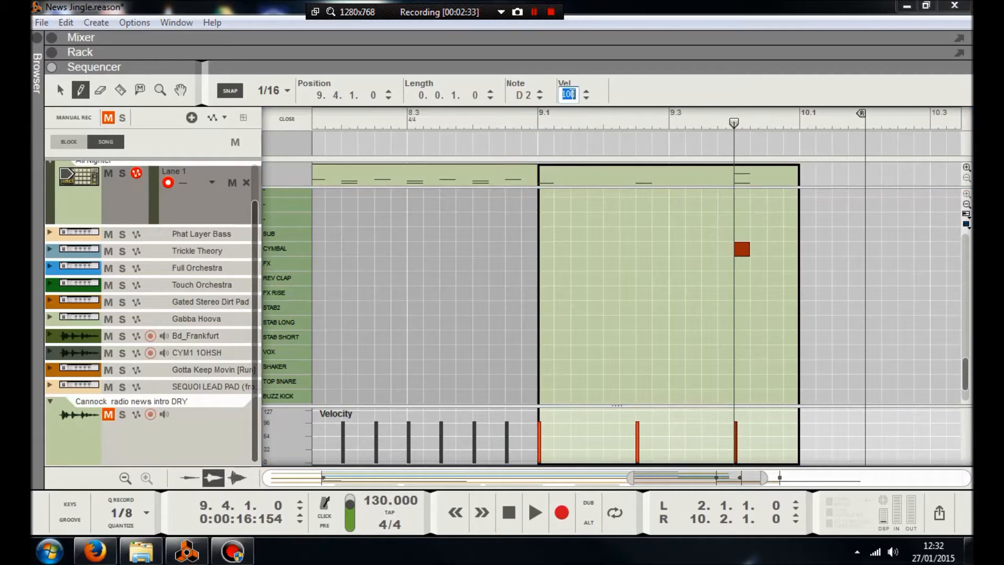
type("80")
key("Return")
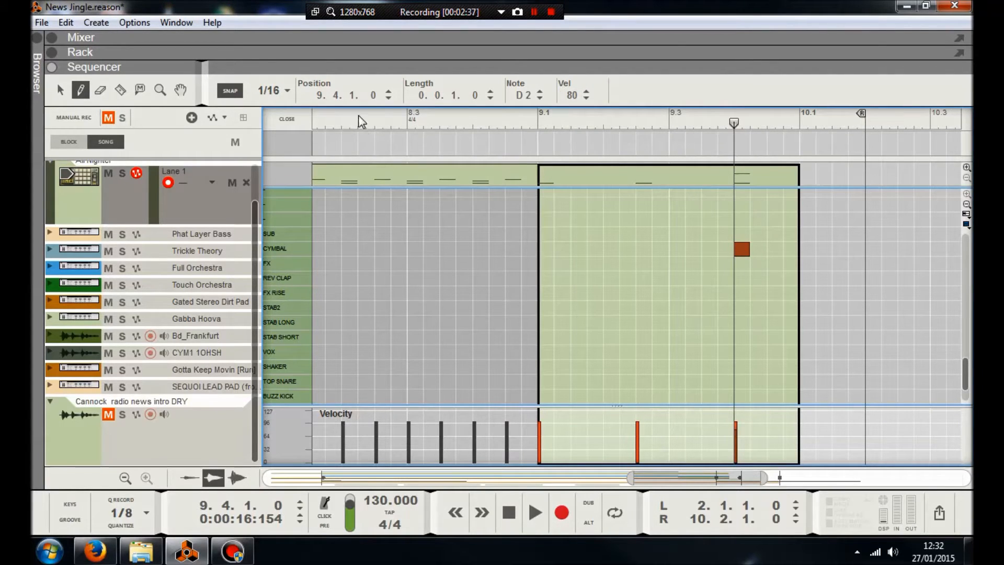
- Play back the ending from bar 8 and return the playhead to the start of the song
left_click(333, 121)
key("space")
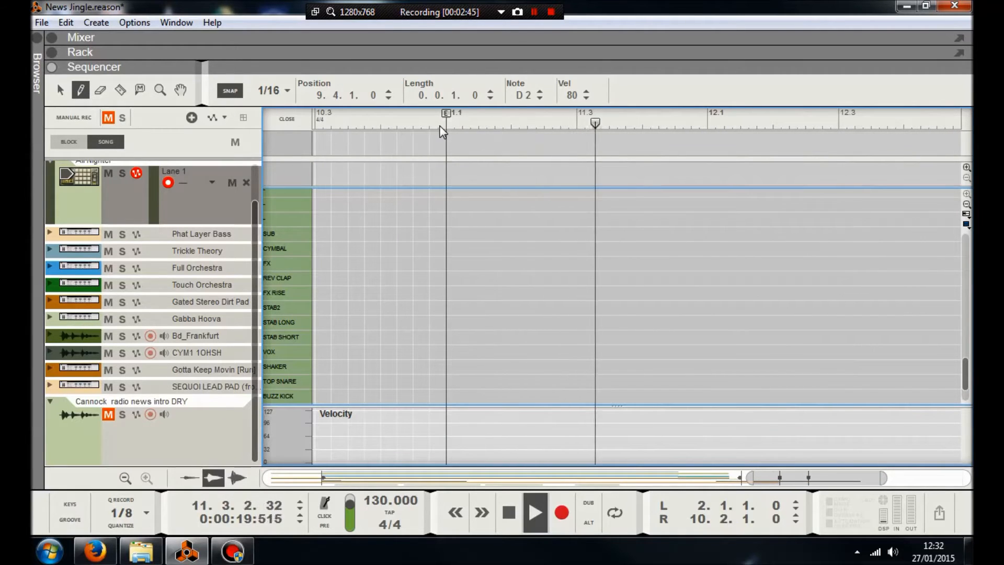
key("space")
left_click(510, 513)
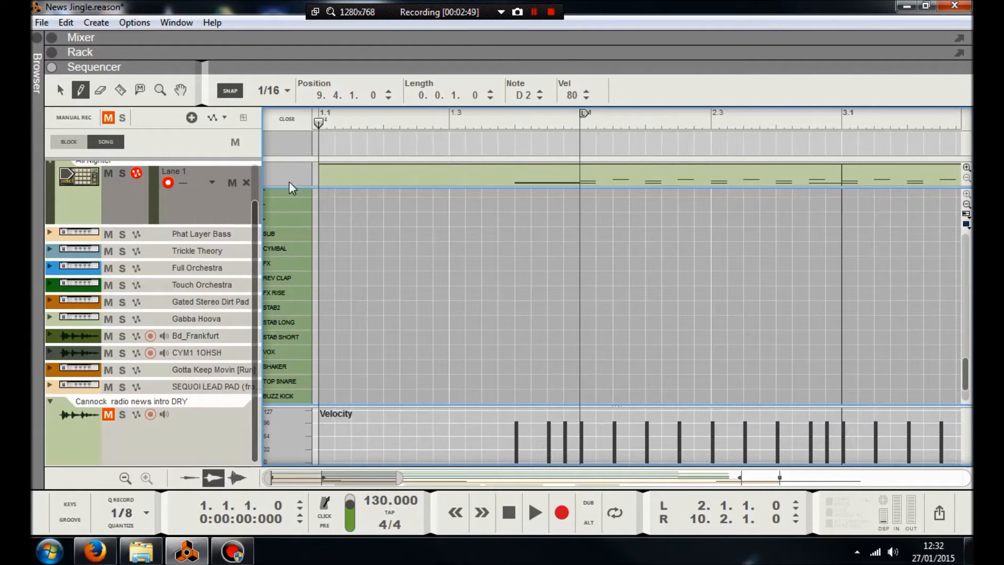
- Play the song from the start, stop it after the ending, and leave the drum track's note editing view
left_click(534, 514)
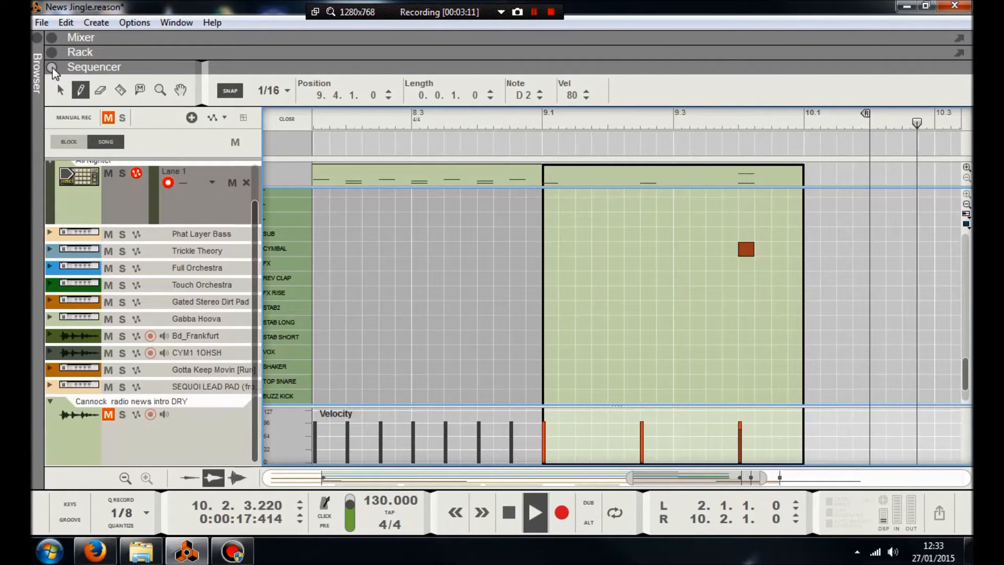
key("space")
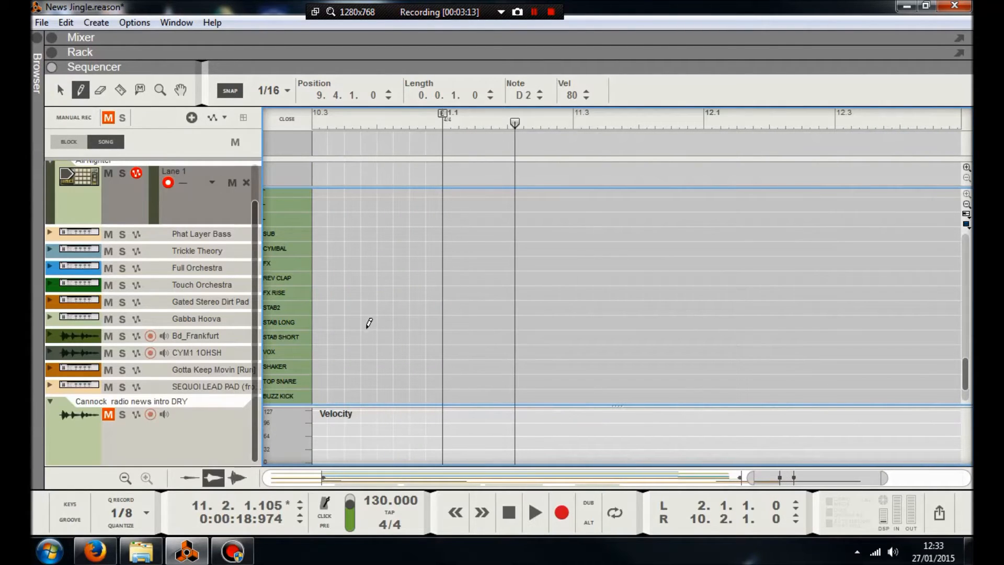
left_click(510, 523)
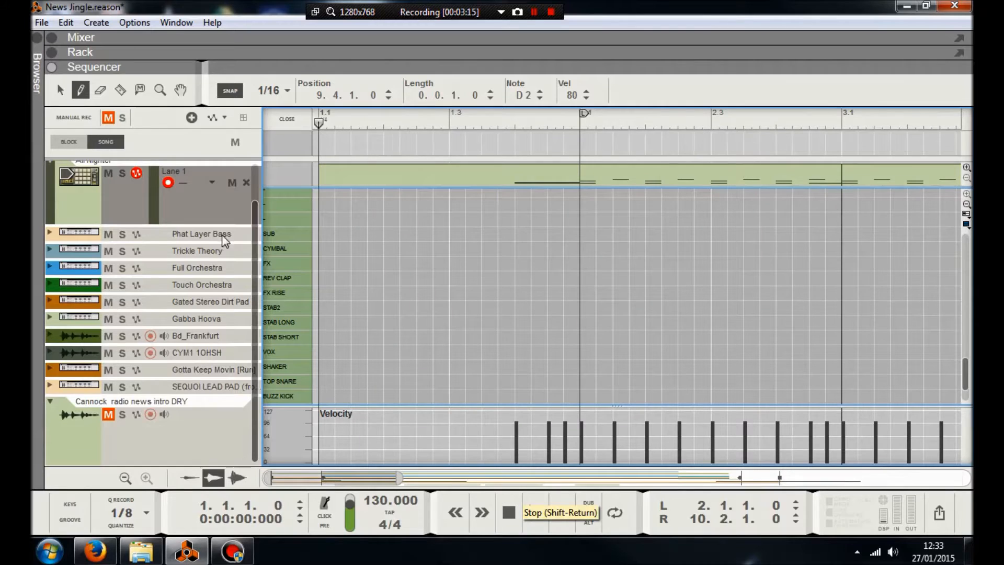
left_click(288, 120)
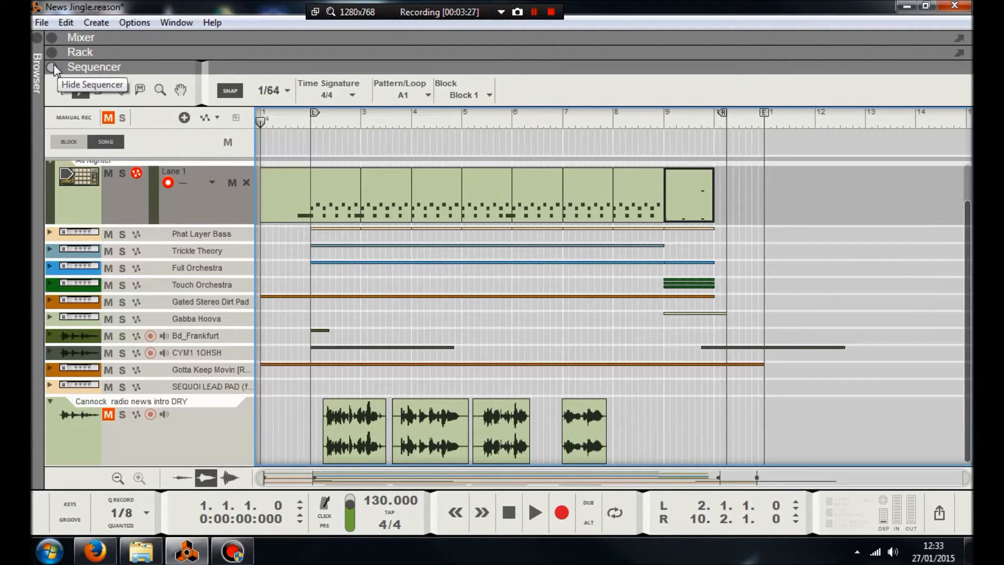
- Unfold the Phat Layer Bass track to view its notes, fold it again, and set the playhead to bar 2
left_click(311, 123)
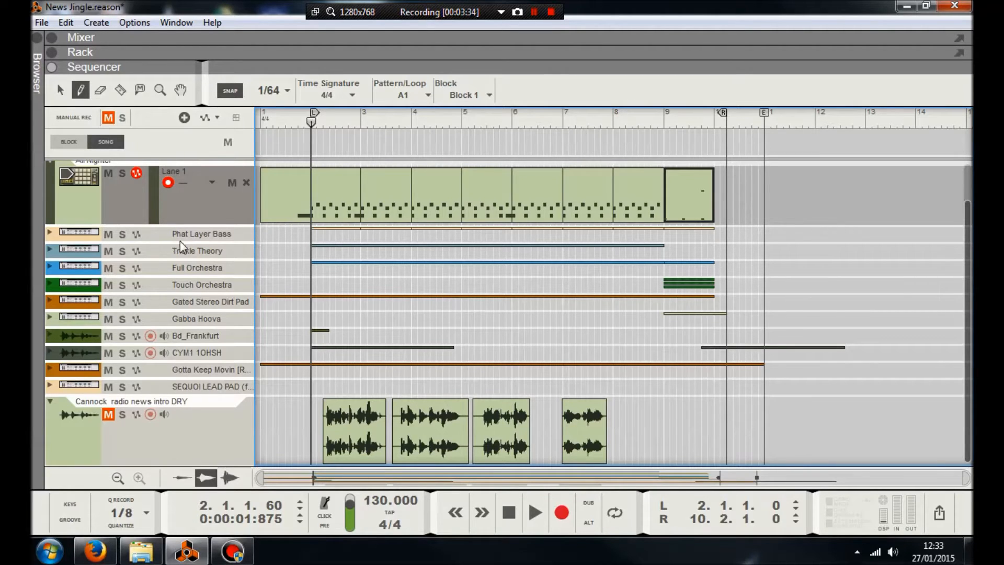
left_click(49, 235)
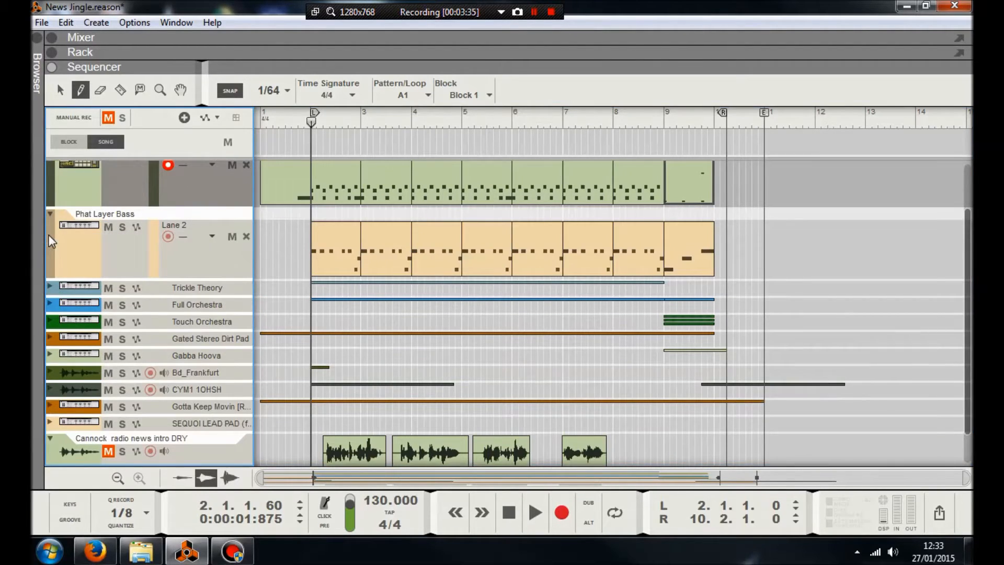
left_click(49, 215)
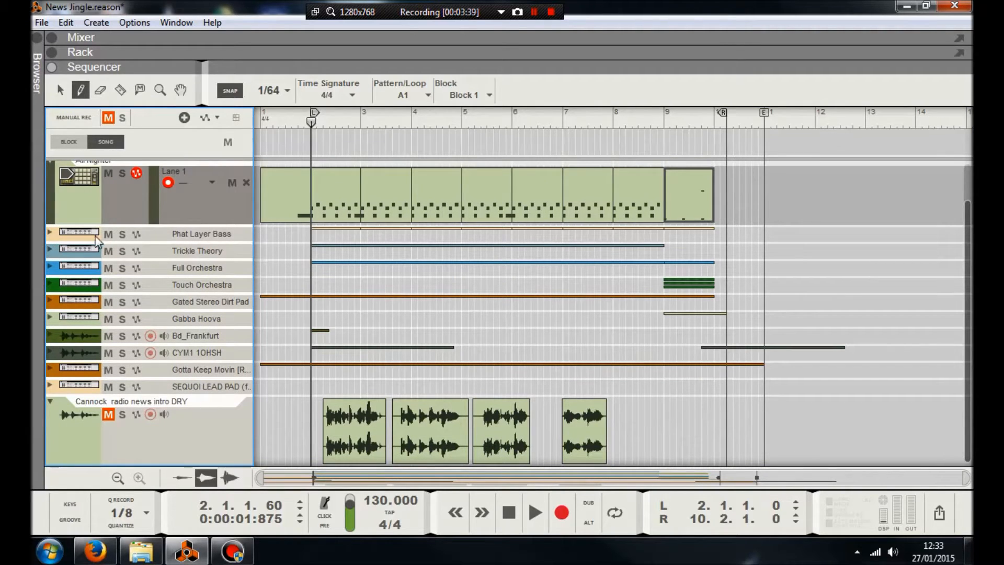
left_click_drag(312, 121, 244, 130)
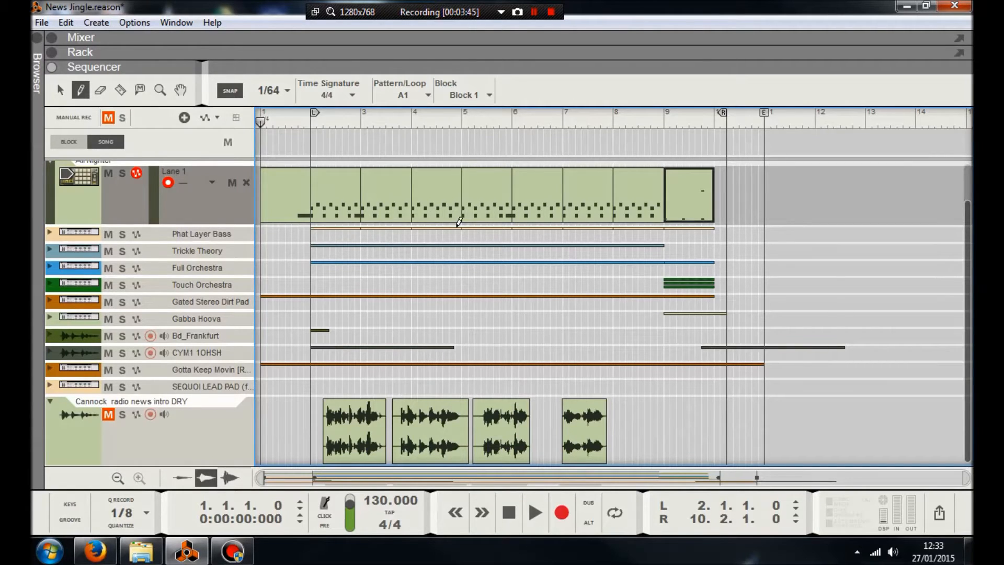
left_click(311, 127)
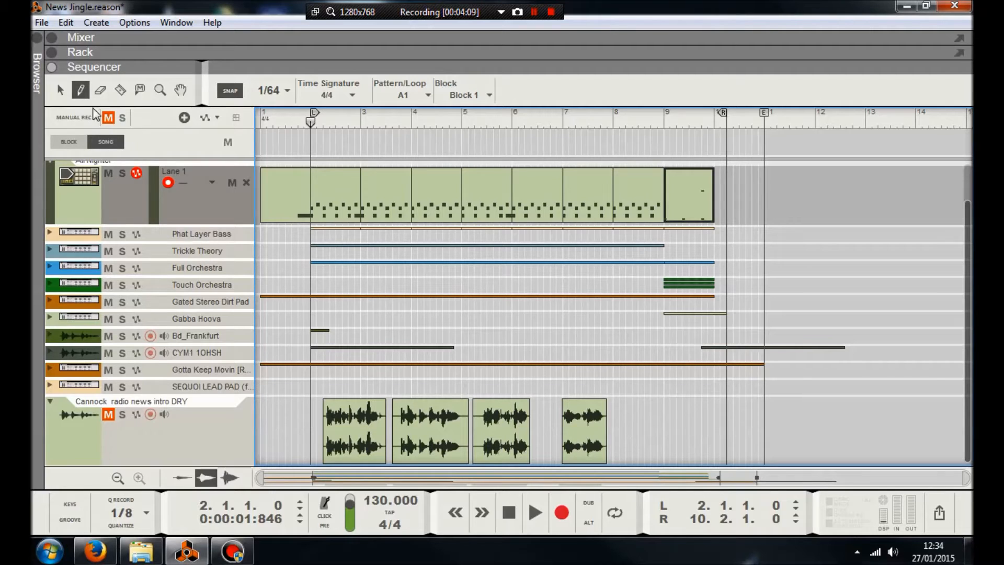
- Unmute the Cannock radio news intro DRY track and play the opening bars from the start of the song
left_click(108, 414)
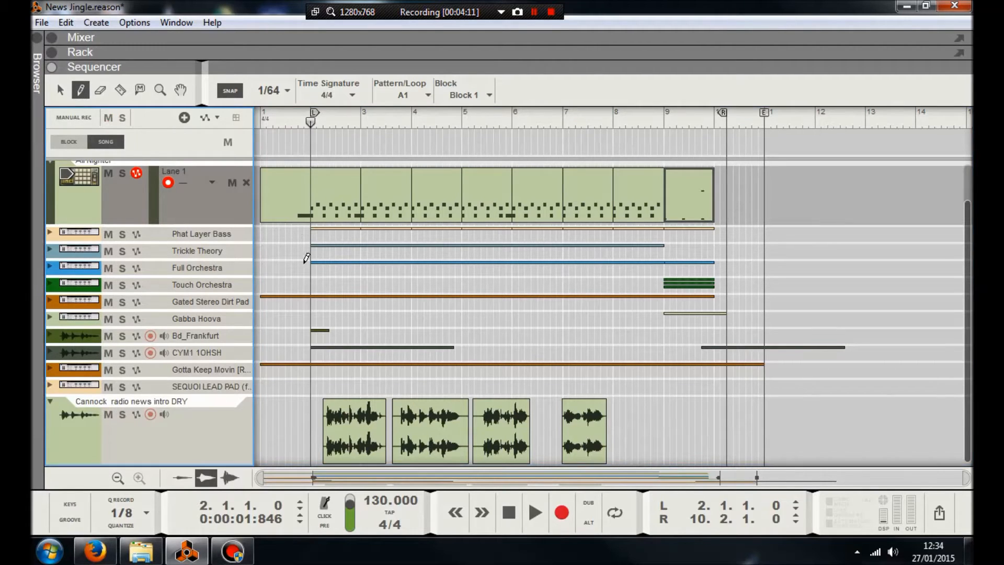
left_click(264, 126)
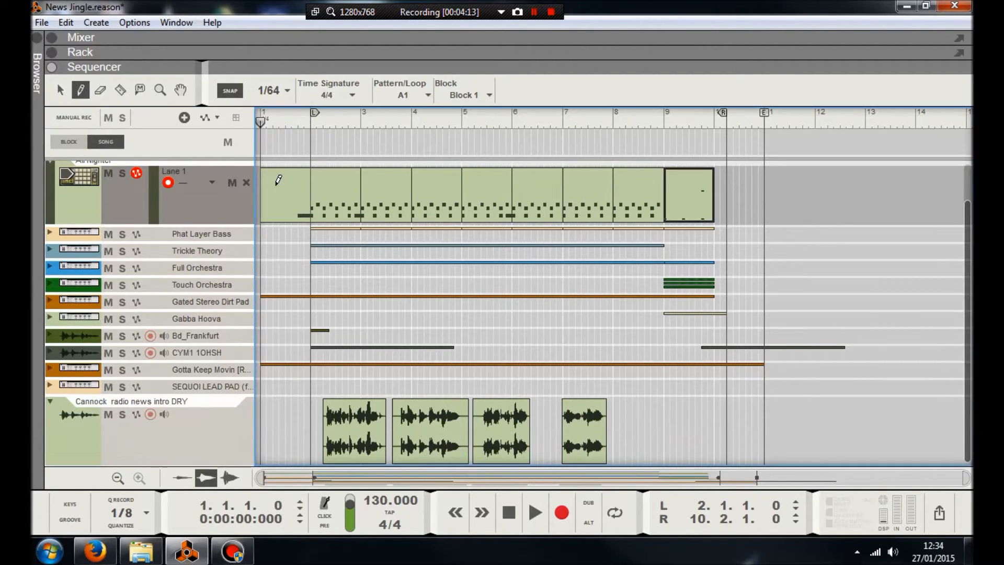
key("space")
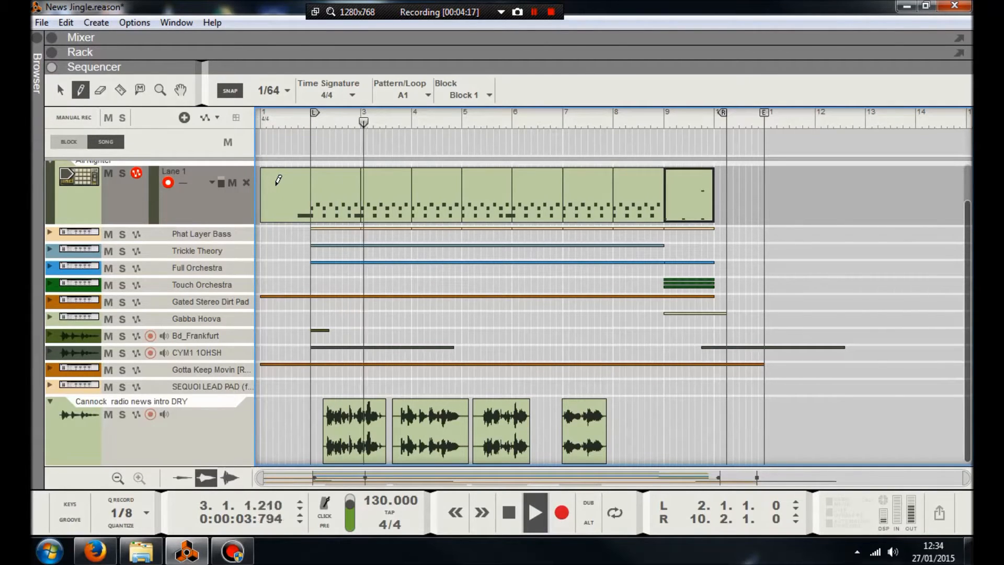
key("space")
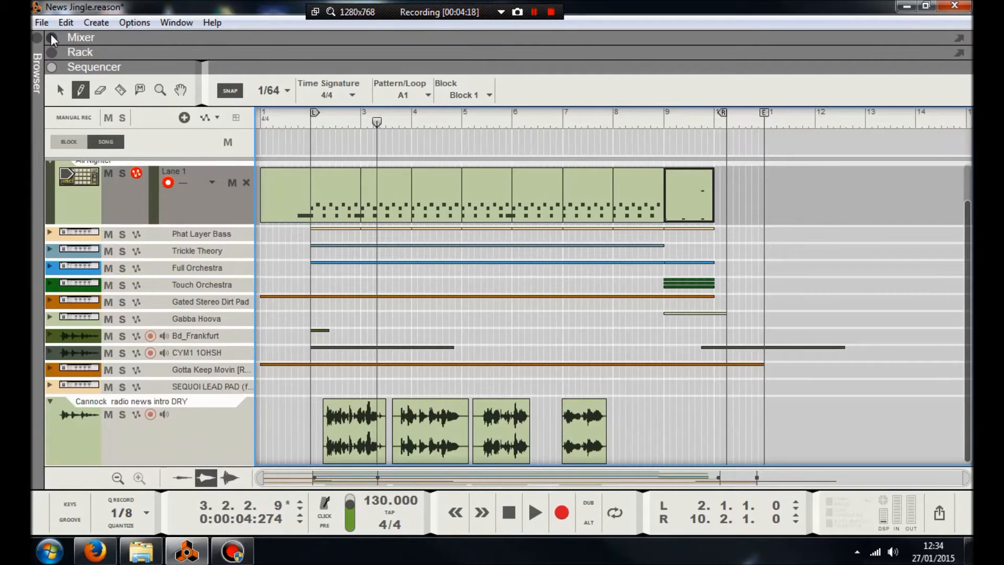
- Show the mixer, solo the Cannock radio news channel alongside the drums and bass, and play the song through to its end
left_click(52, 37)
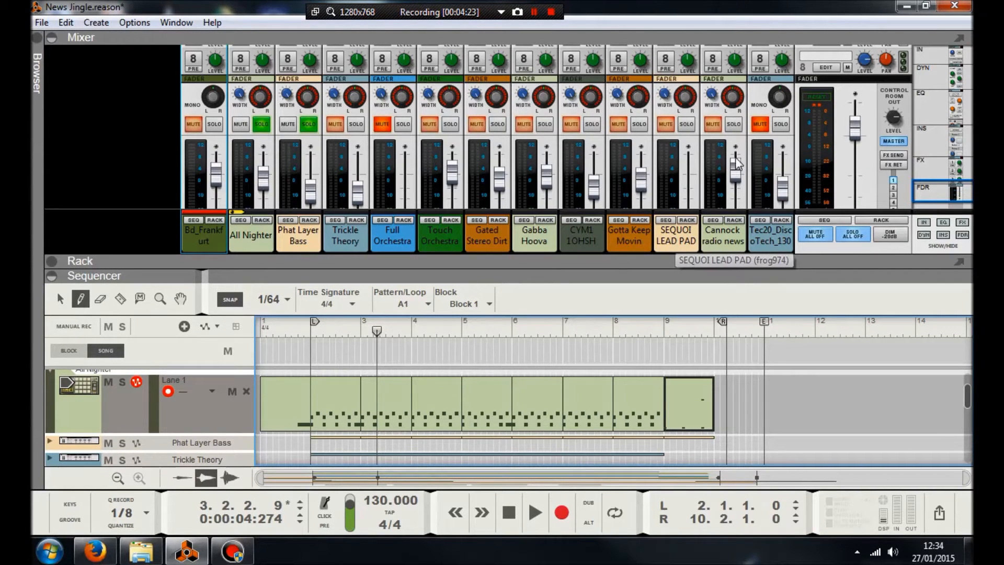
left_click(713, 124)
left_click(713, 124)
left_click(734, 124)
left_click(507, 515)
key("space")
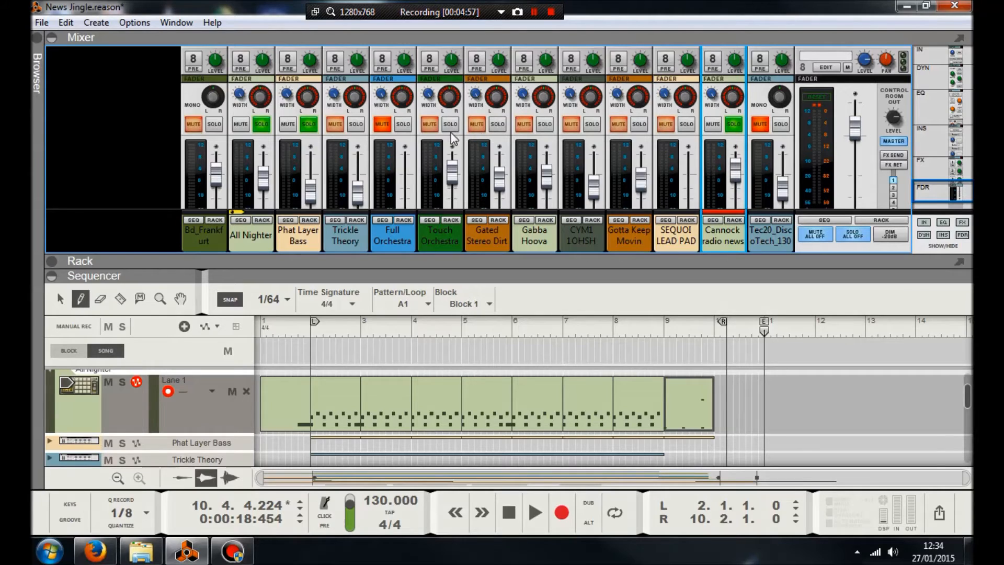
- Turn off solo on the Phat Layer Bass, All Nighter and Cannock radio news channels, keeping the Trickle Theory mute setting
left_click(336, 125)
left_click(336, 125)
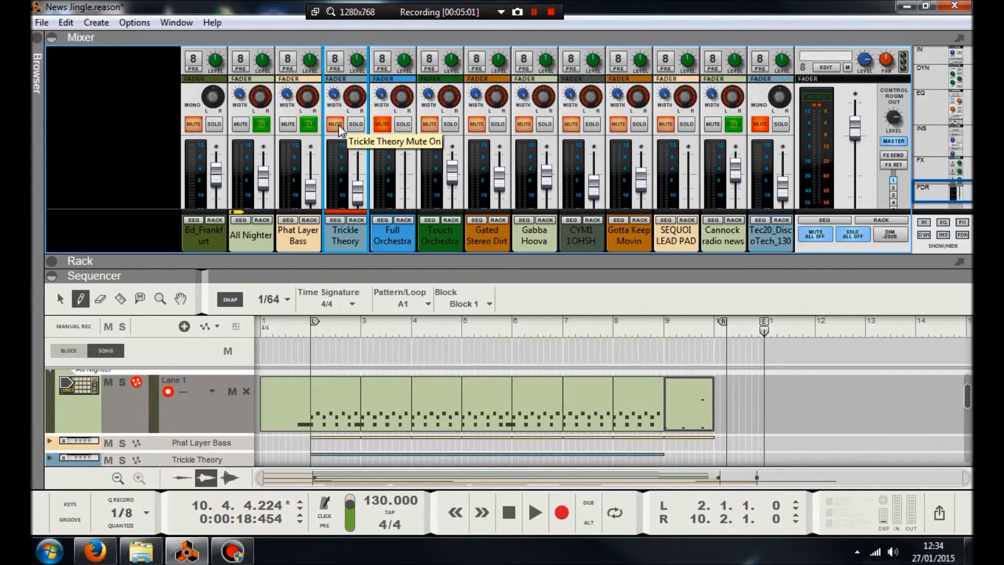
left_click(308, 126)
left_click(261, 124)
left_click(734, 124)
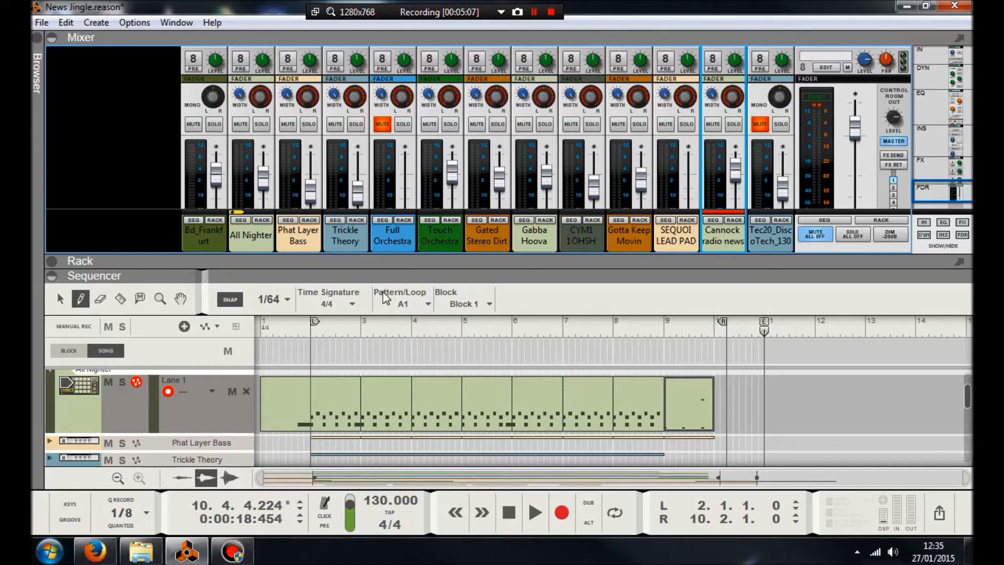
- Select the Tec20_DiscoTech channel, maximize the sequencer, and play the full arrangement from the start of the song
left_click(764, 240)
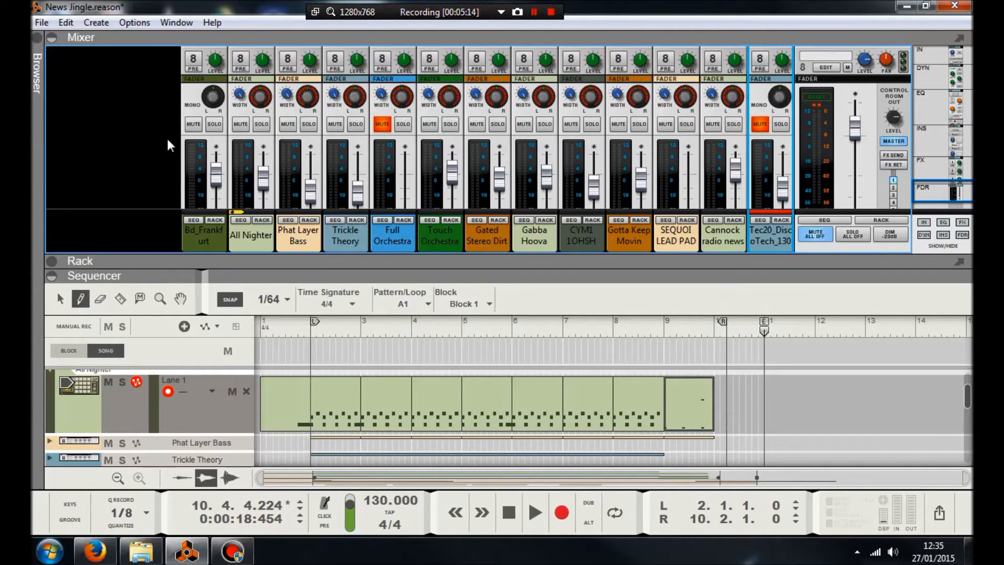
scroll(167, 137, "down", 2)
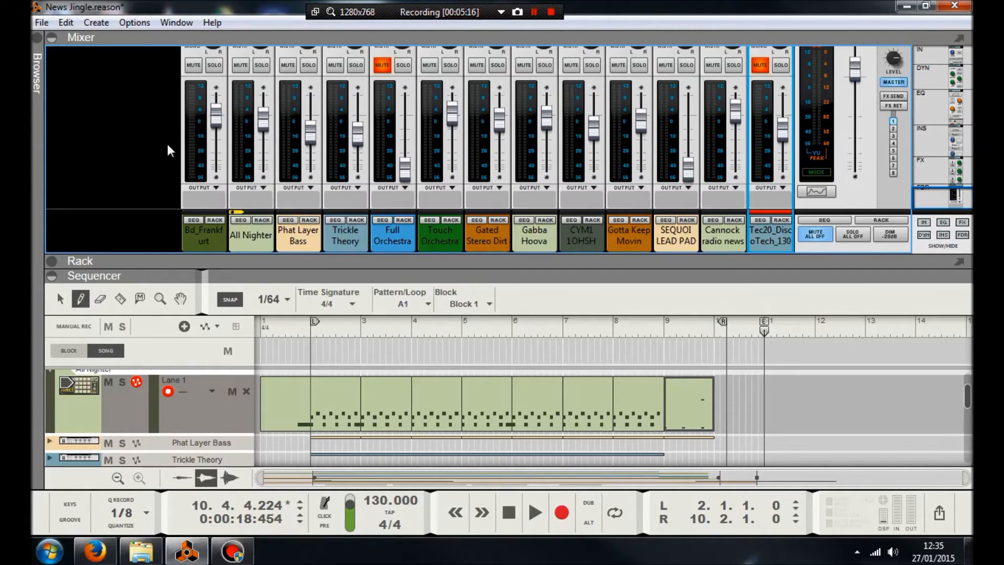
left_click(505, 514)
double_click(127, 281)
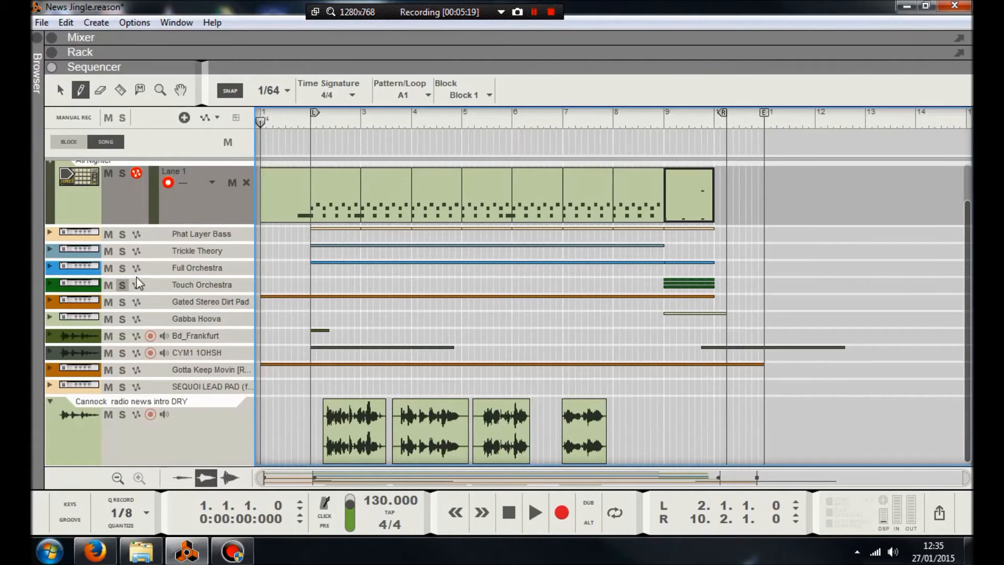
left_click(532, 515)
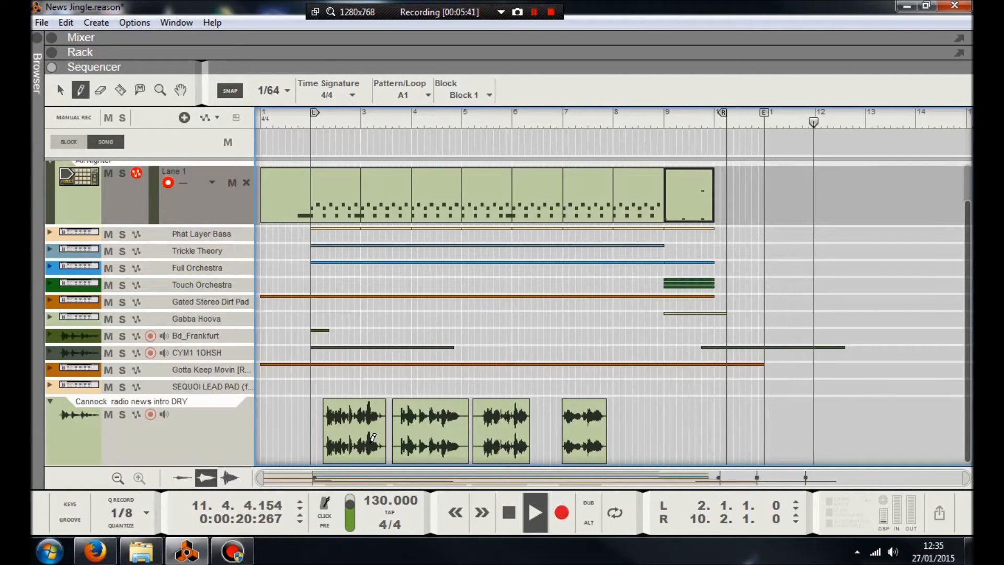
left_click(510, 515)
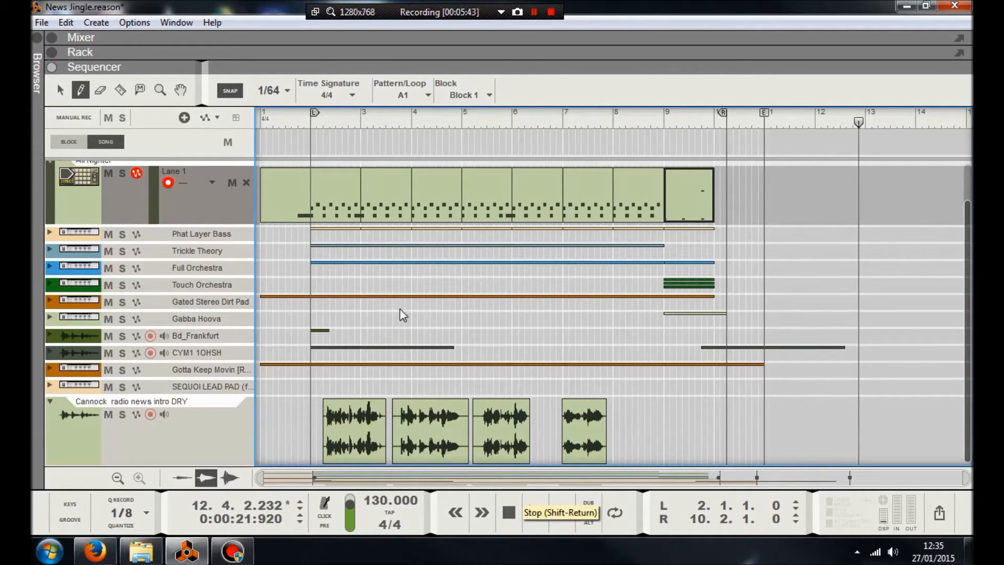
- Look over the track list and play the whole arrangement once more from the start, stopping after the ending
scroll(307, 245, "up", 2)
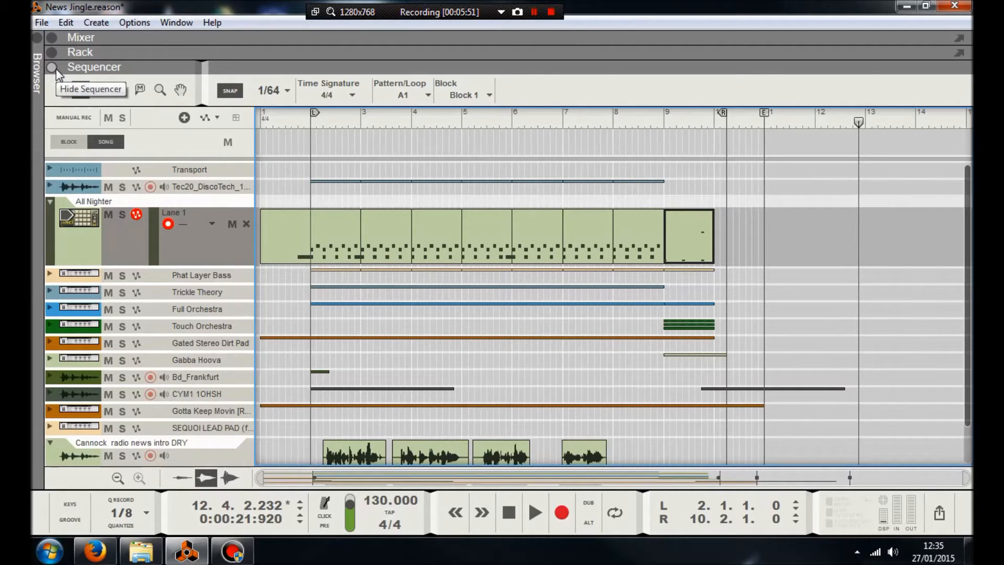
scroll(328, 310, "down", 2)
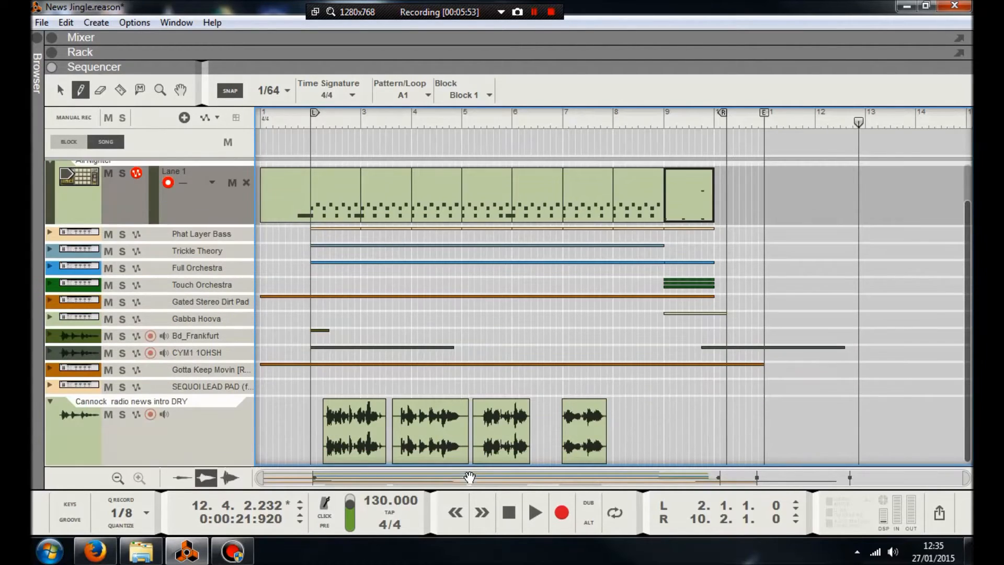
key("Home")
key("space")
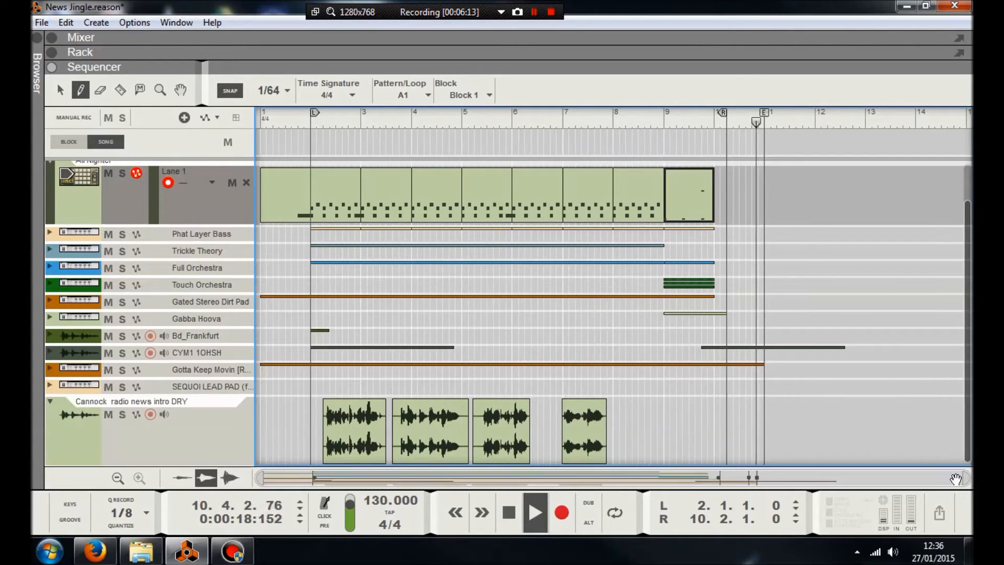
left_click(510, 515)
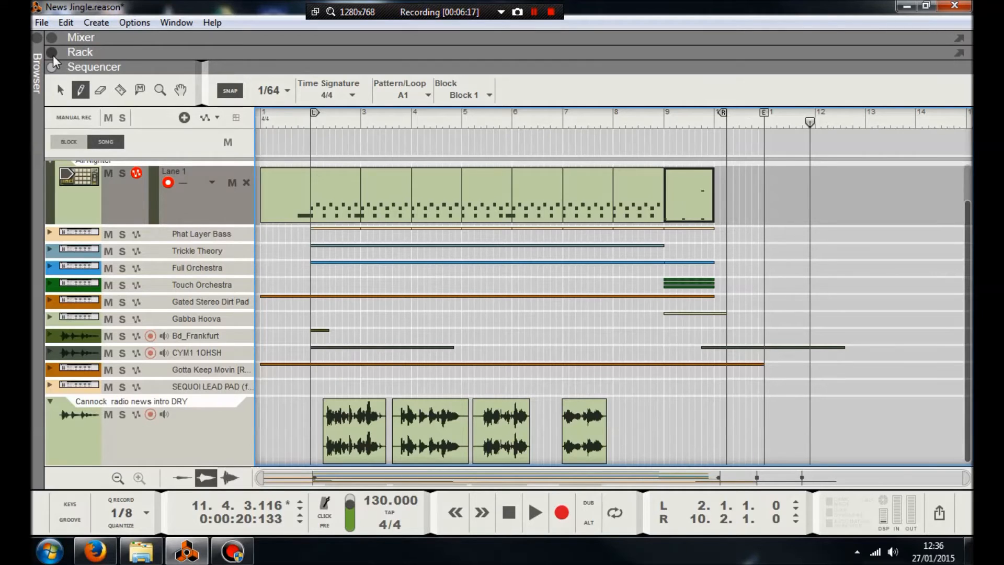
- Show the mixer, unmute the Full Orchestra channel, and set its fader level to -12.75 dB
left_click(51, 37)
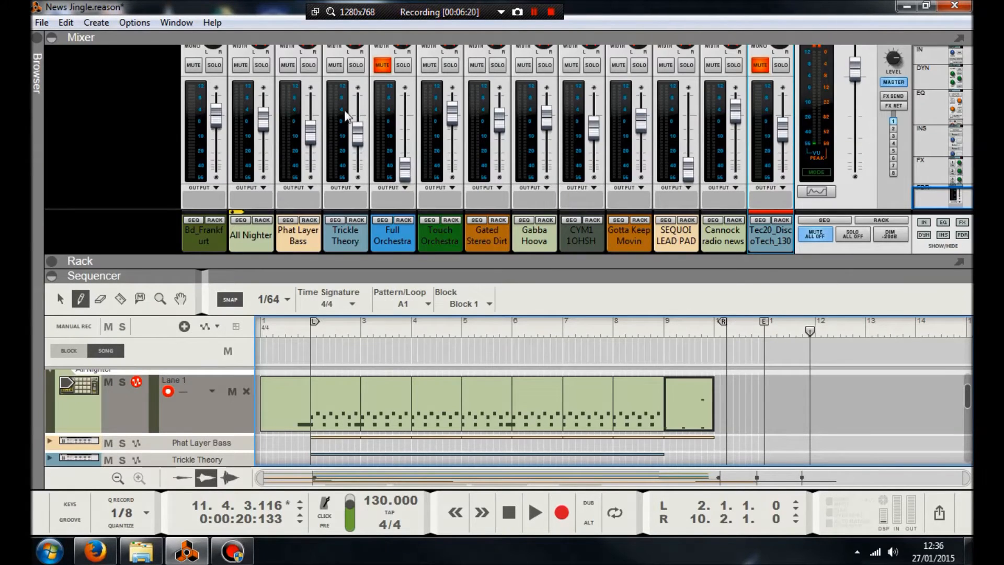
left_click(394, 234)
left_click_drag(405, 166, 411, 122)
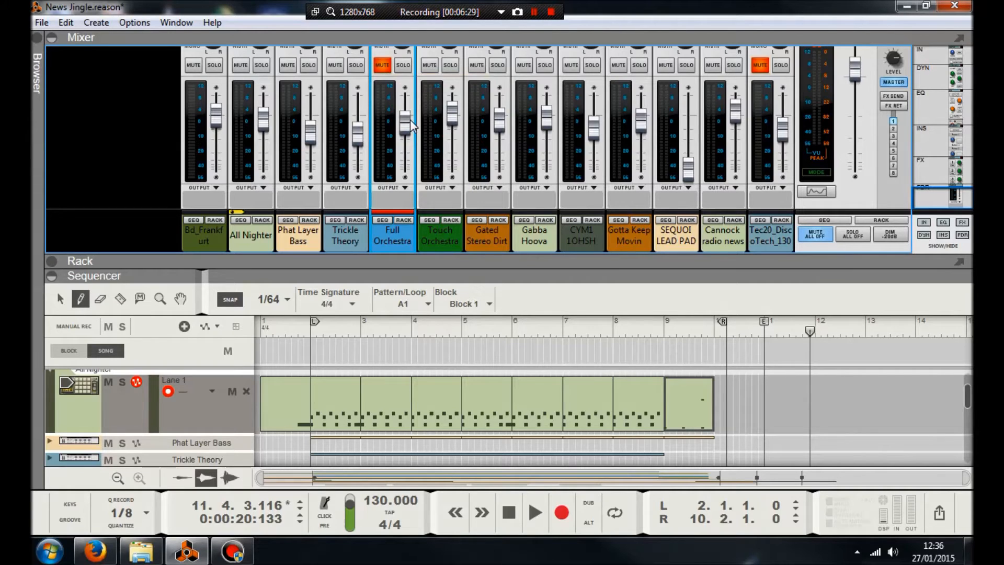
left_click_drag(412, 124, 411, 135)
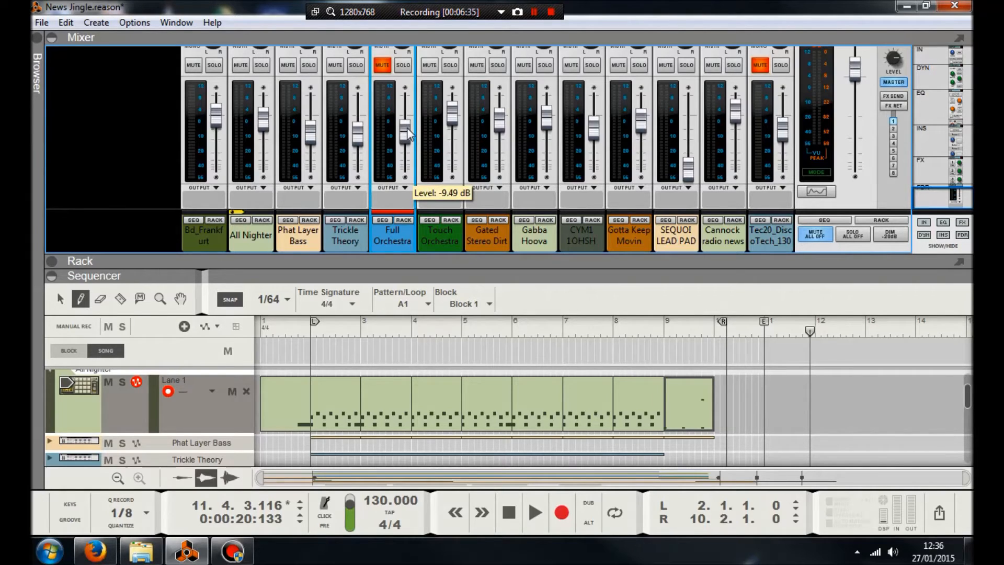
left_click(384, 67)
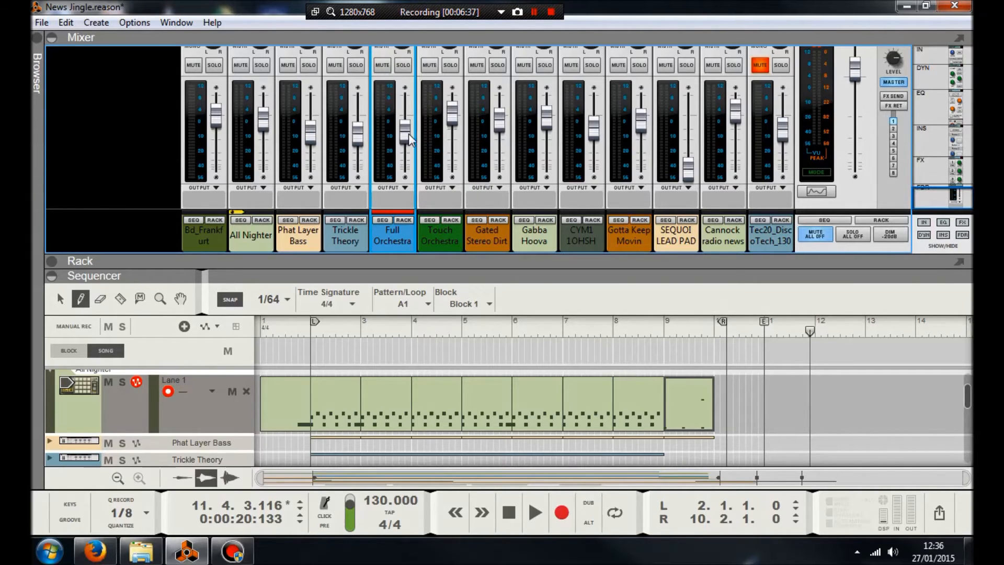
left_click_drag(407, 141, 408, 144)
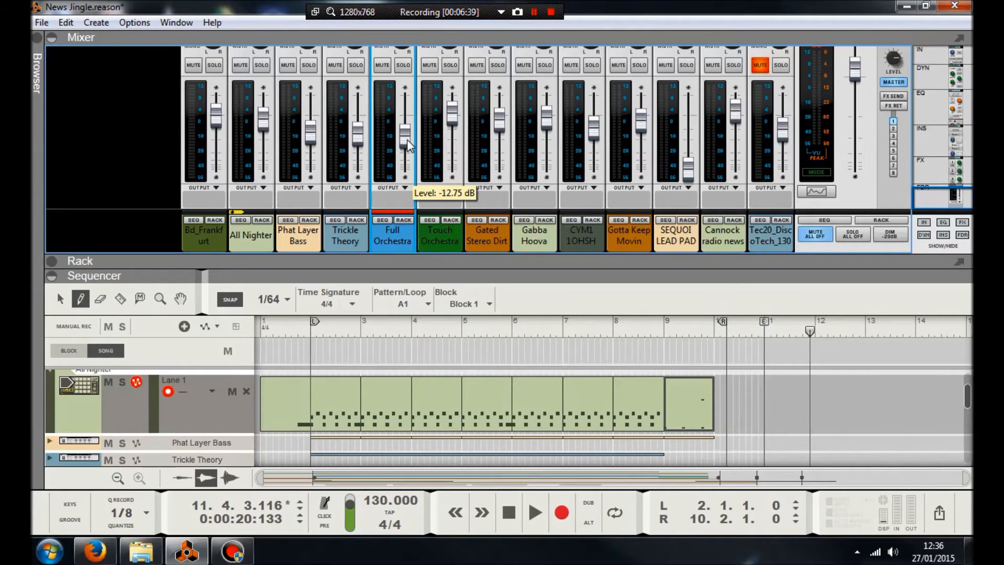
- Maximize the sequencer and play the arrangement from bar 1, repositioning the playhead near the start
double_click(160, 275)
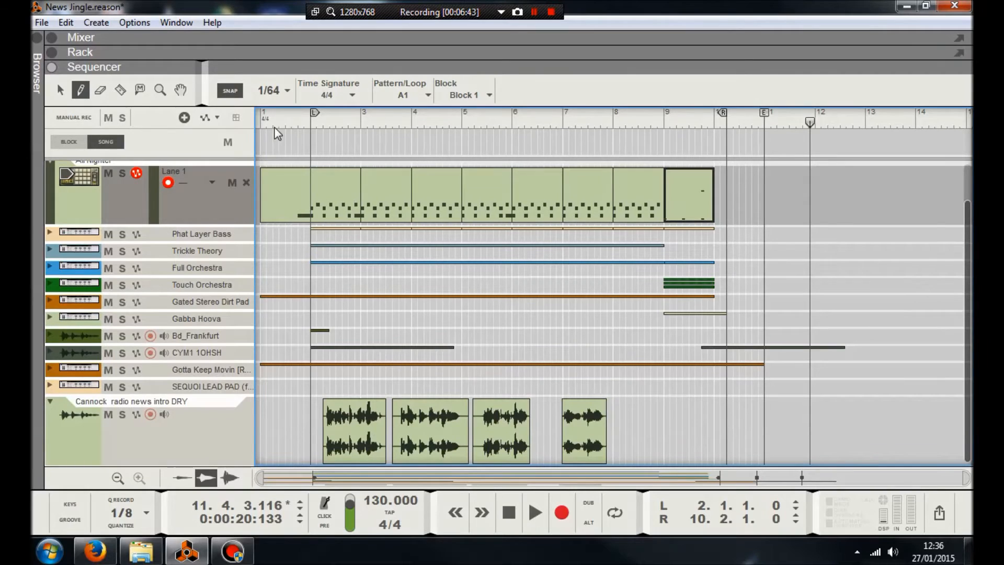
key("KP_0")
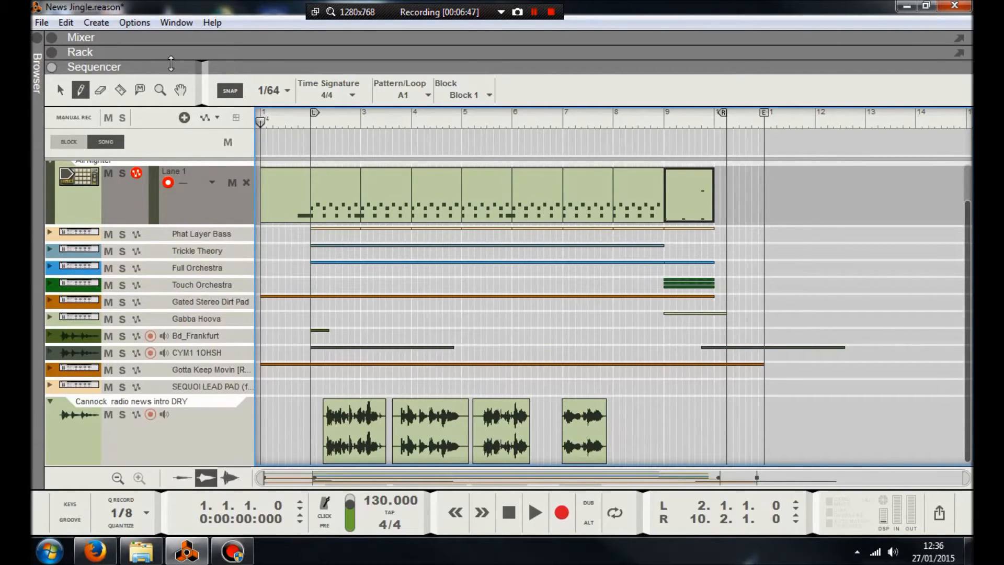
left_click(51, 54)
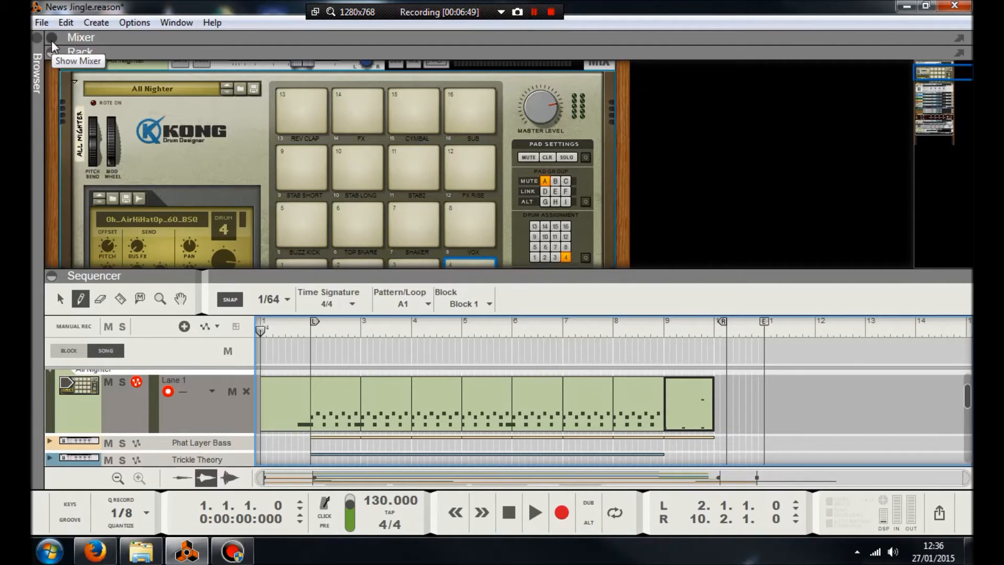
double_click(230, 273)
key("space")
key("space")
left_click(333, 117)
key("space")
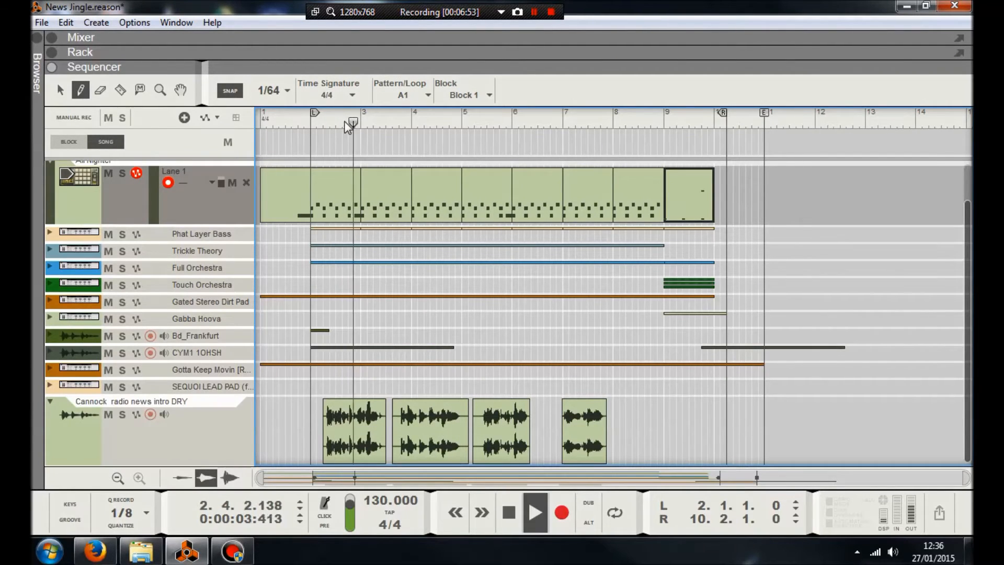
left_click(289, 121)
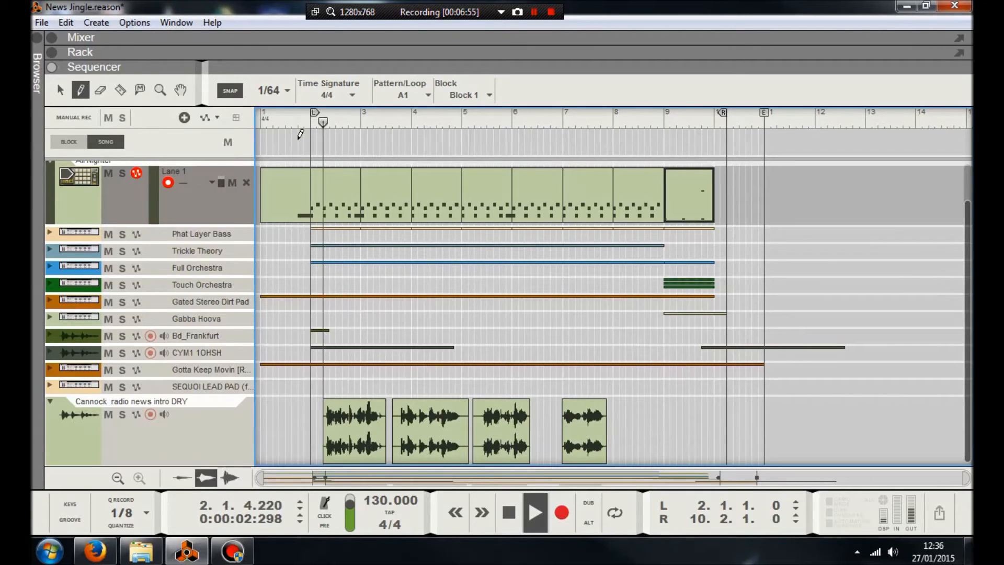
- Show the mixer during playback, solo the Full Orchestra channel to raise its fader, clear the solo, and set the level to -2.77 dB
left_click(52, 53)
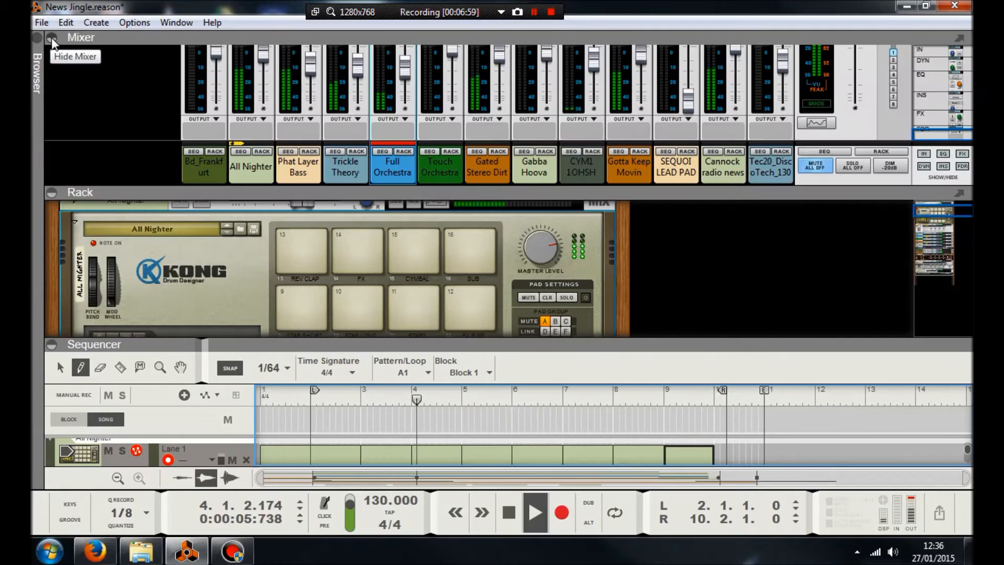
left_click(48, 37)
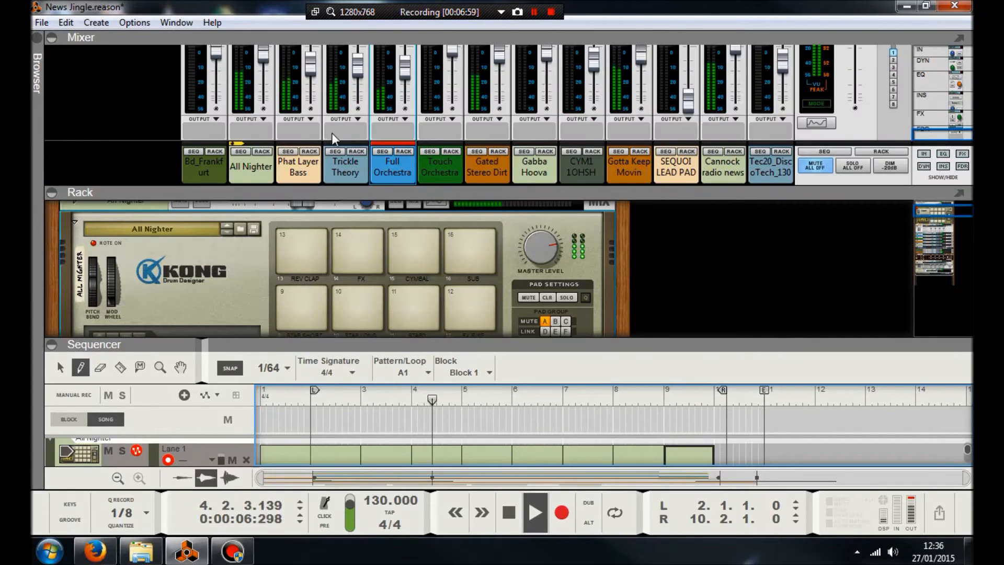
scroll(377, 130, "down", 3)
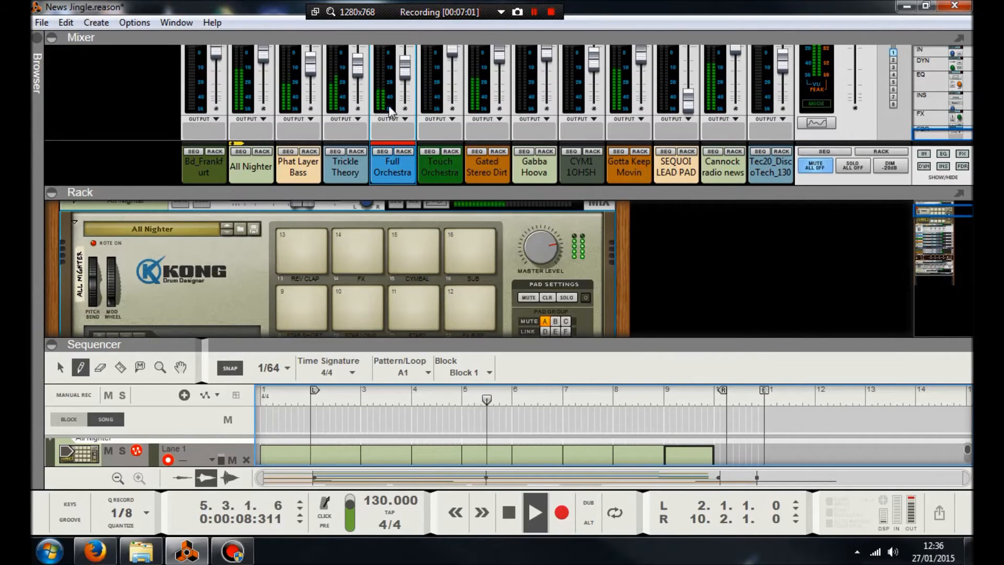
left_click(403, 55)
left_click_drag(405, 120, 408, 73)
left_click(403, 55)
left_click_drag(408, 116, 408, 114)
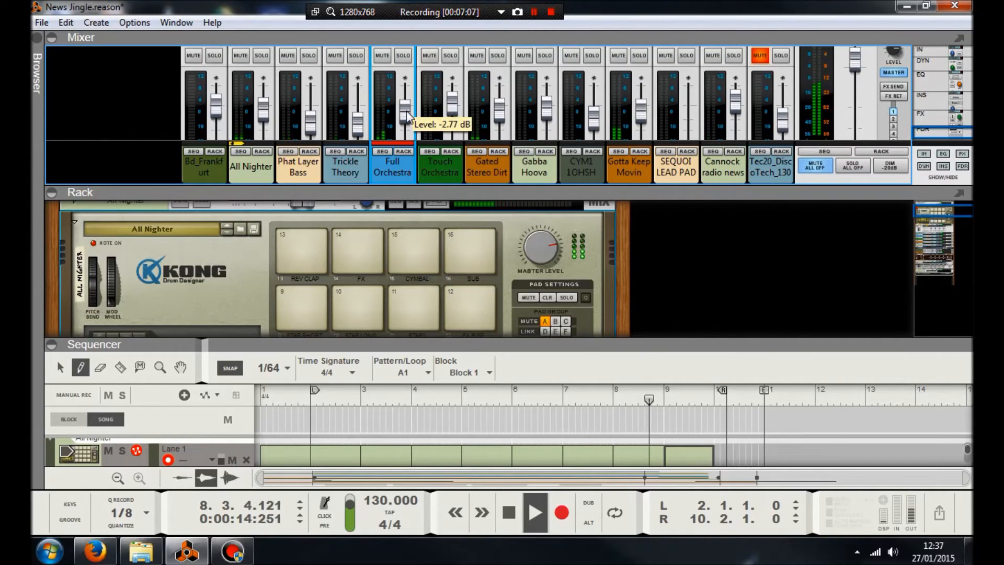
- Stop playback after the ending, return the playhead to the song start, and maximize the sequencer
scroll(408, 117, "down", 3)
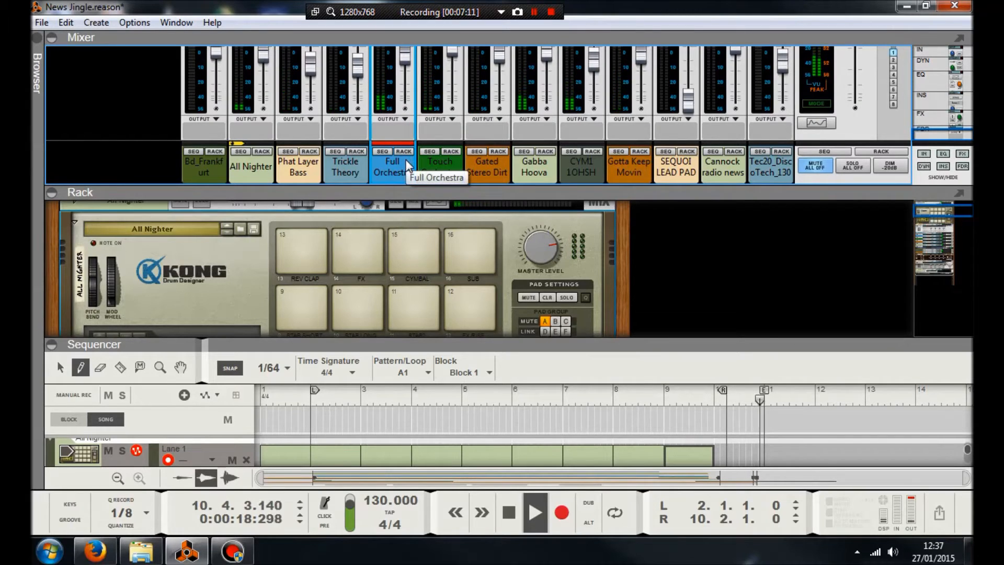
key("space")
left_click(517, 522)
left_click(523, 522)
double_click(414, 346)
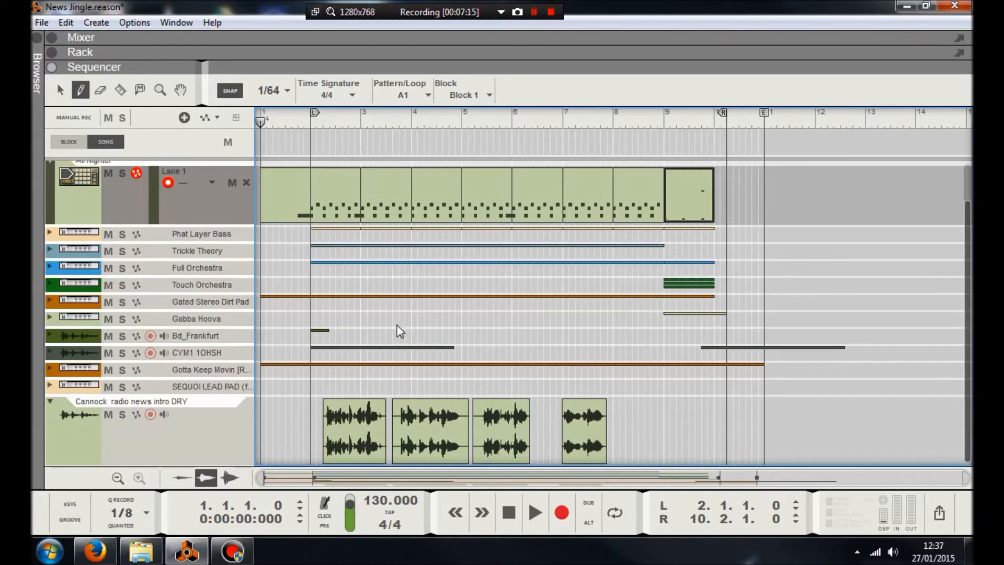
- Expand the Full Orchestra track and open its long clip in the note editor with the Selection tool active
left_click(50, 267)
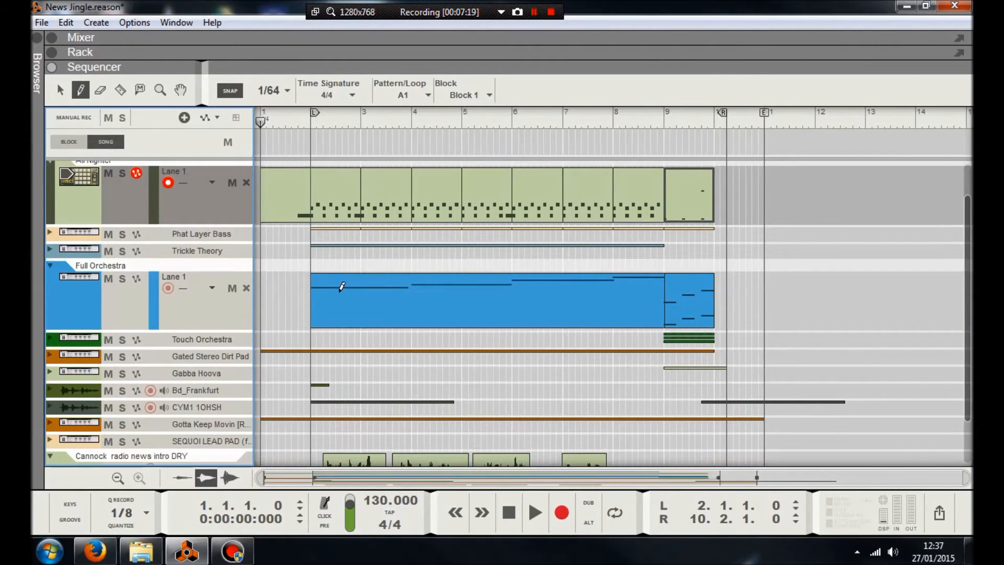
left_click(58, 95)
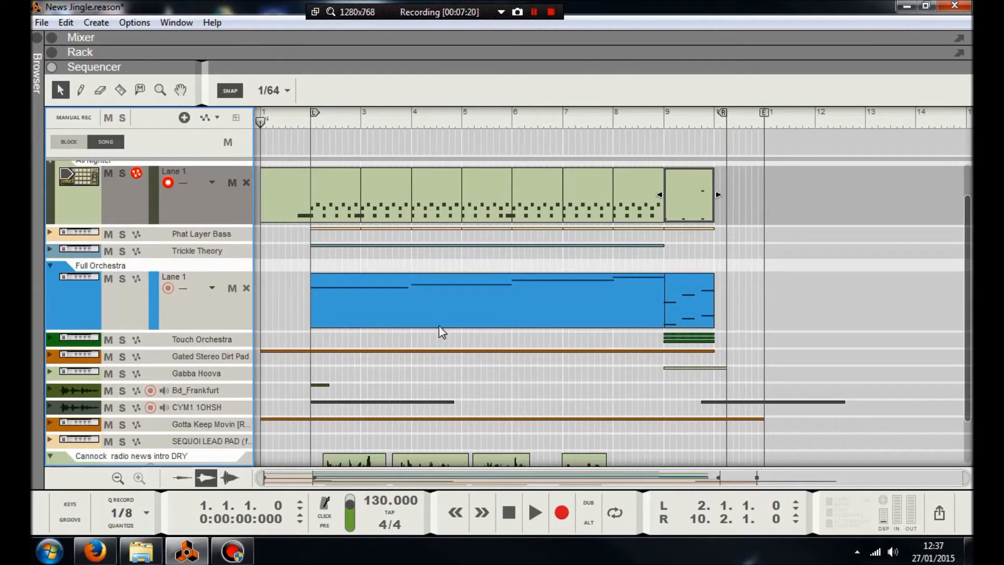
double_click(351, 307)
scroll(400, 264, "up", 3)
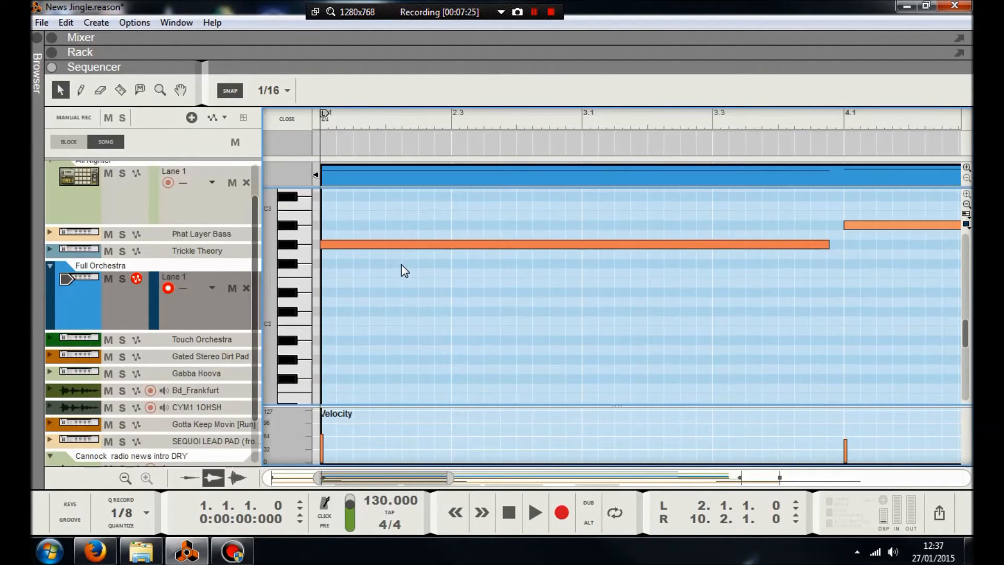
- Play the Full Orchestra track on its own through its ending notes, clearing its solo after playback
left_click(120, 280)
key("space")
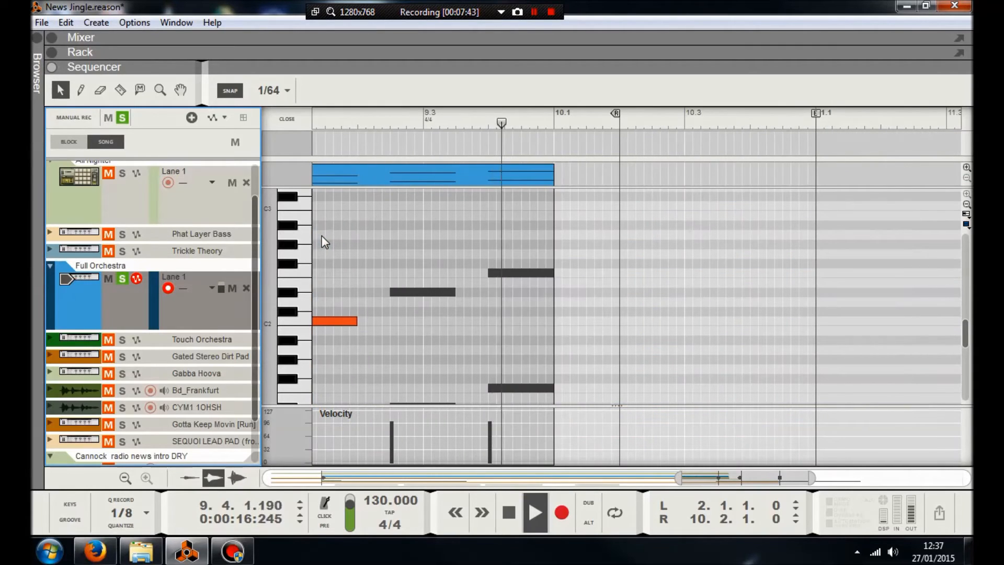
key("space")
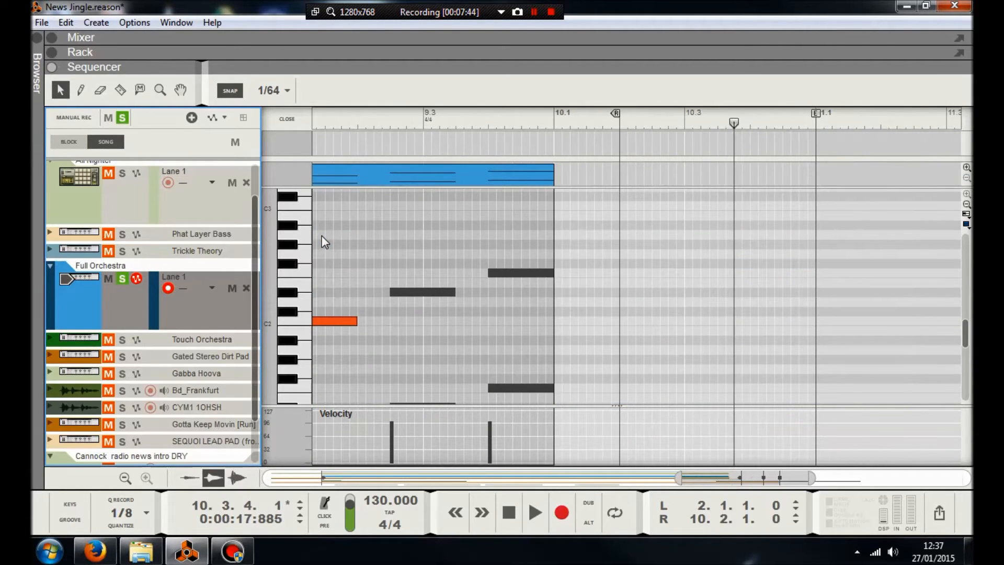
left_click(123, 280)
- Show the mixer, set the Full Orchestra fader to -0.14 dB, and return the playhead to the song start
left_click(51, 42)
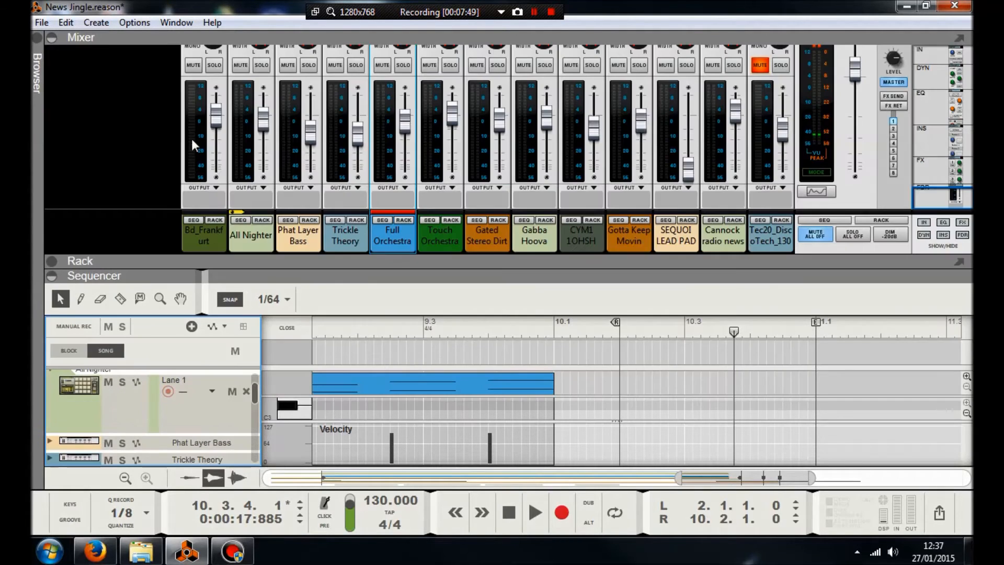
left_click(404, 119)
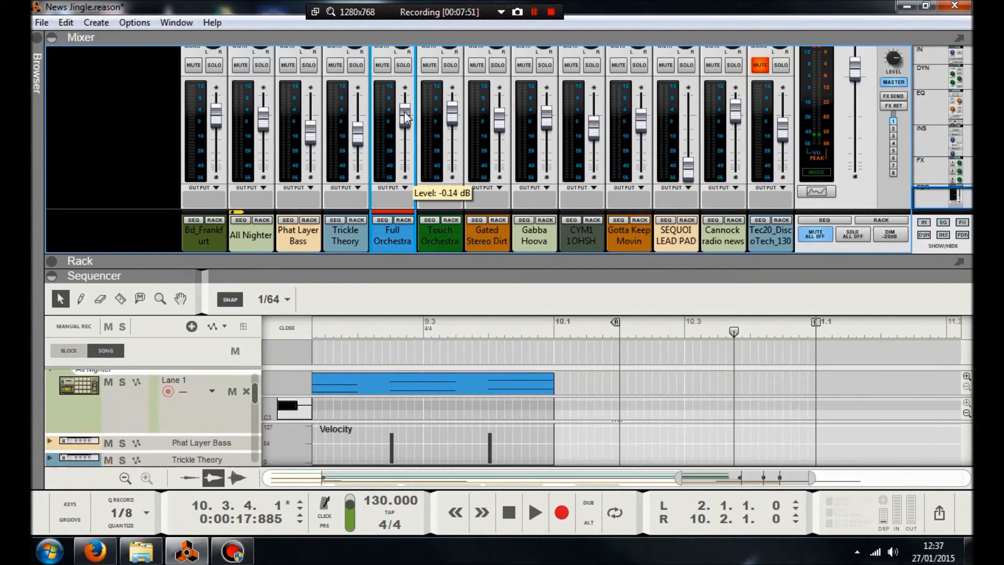
left_click(509, 512)
left_click(509, 512)
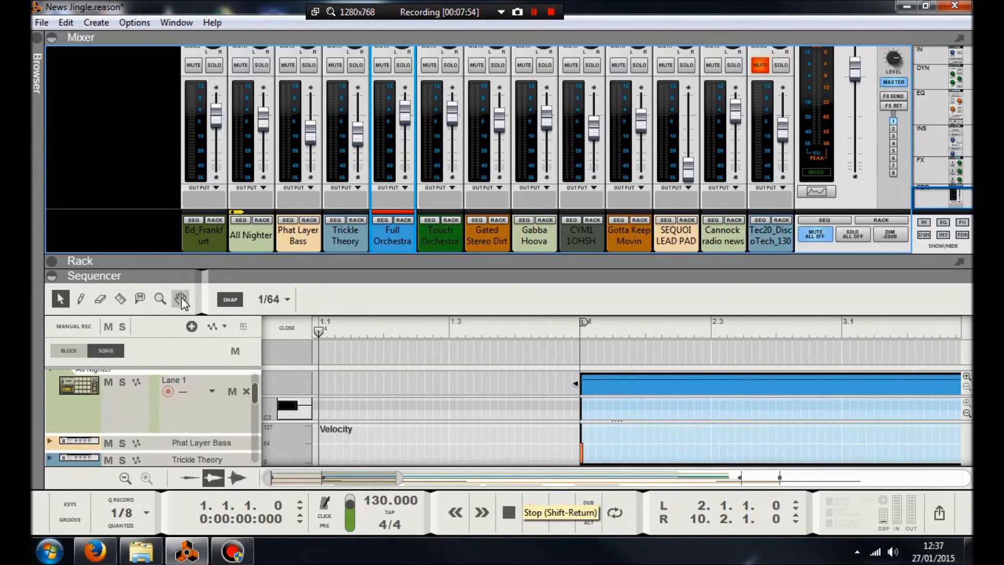
- Maximize the sequencer in the full arrangement view and play the song from the start
double_click(135, 276)
left_click(278, 124)
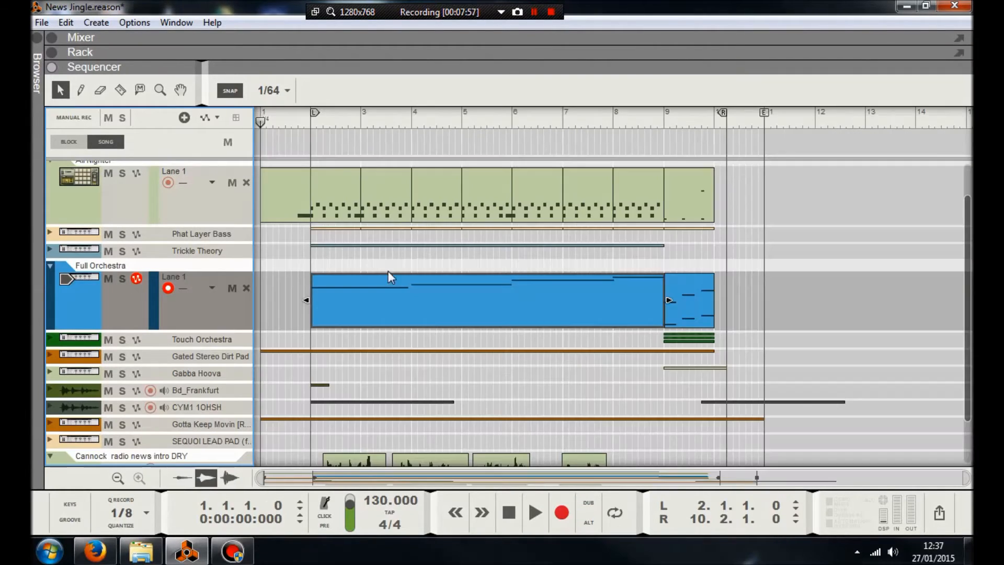
left_click(534, 512)
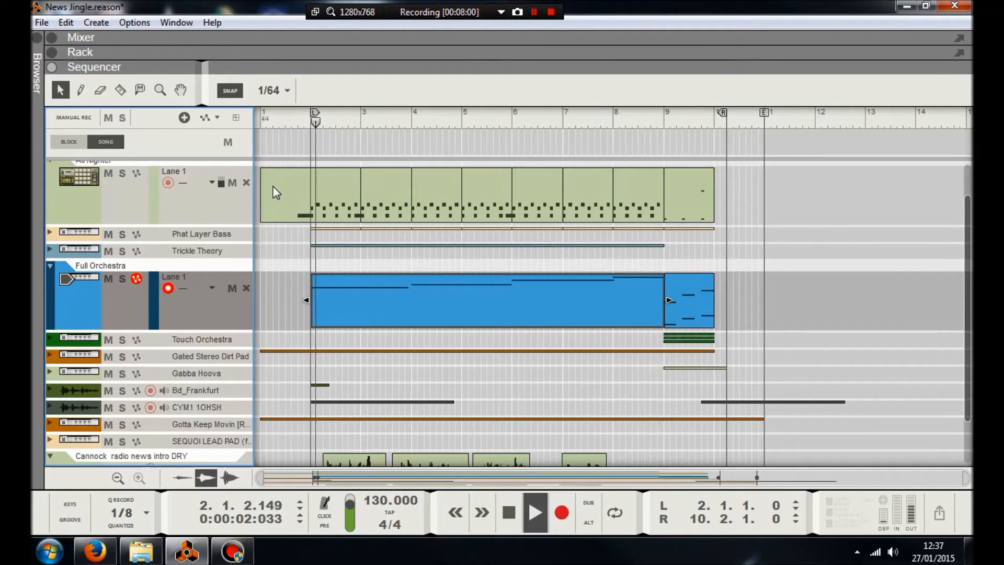
- Lower the Full Orchestra fader slightly in the mixer during playback and set the Gabba Hoova level to -3.82 dB
left_click(52, 37)
left_click_drag(412, 123, 409, 124)
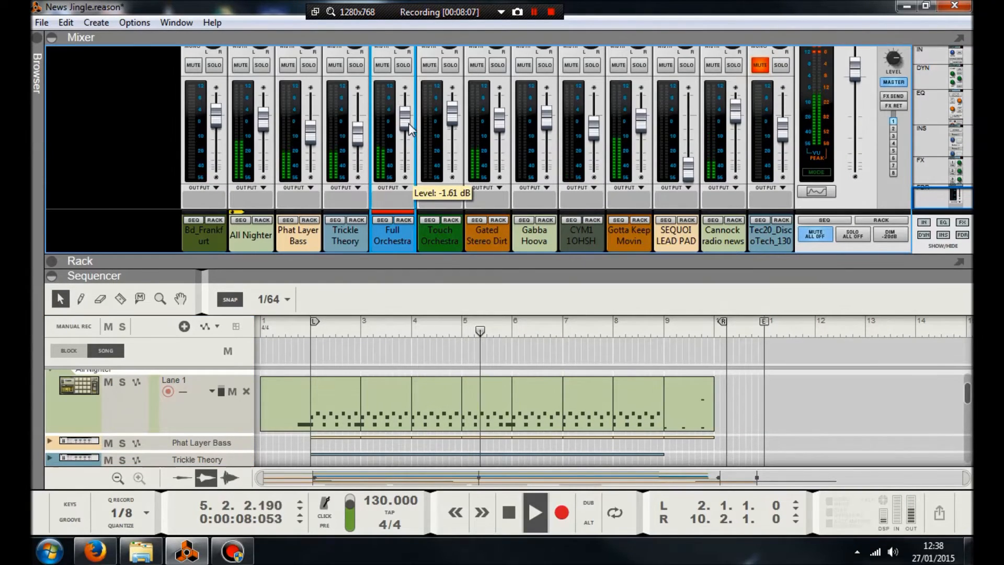
left_click(547, 124)
left_click_drag(547, 126, 547, 130)
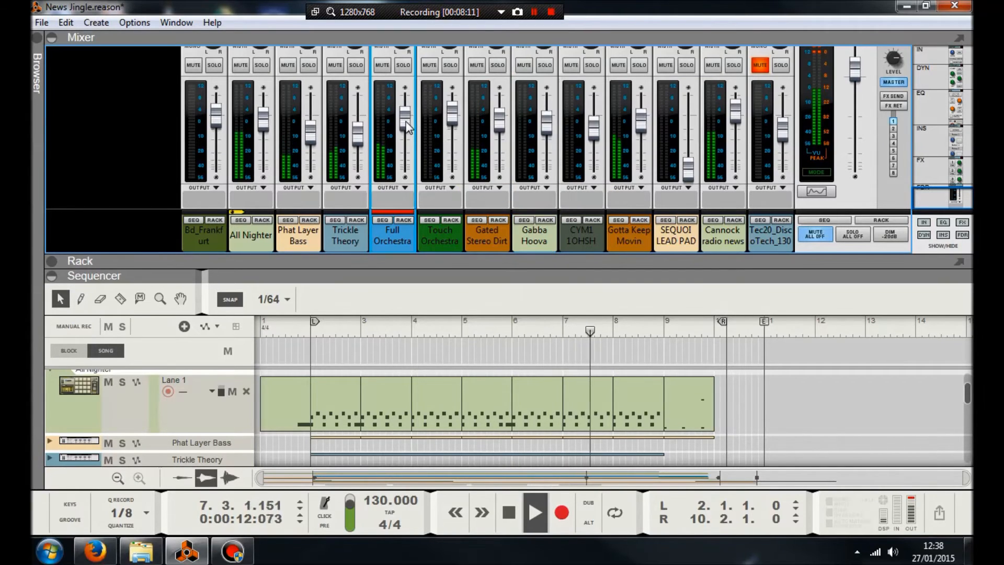
left_click_drag(409, 126, 409, 127)
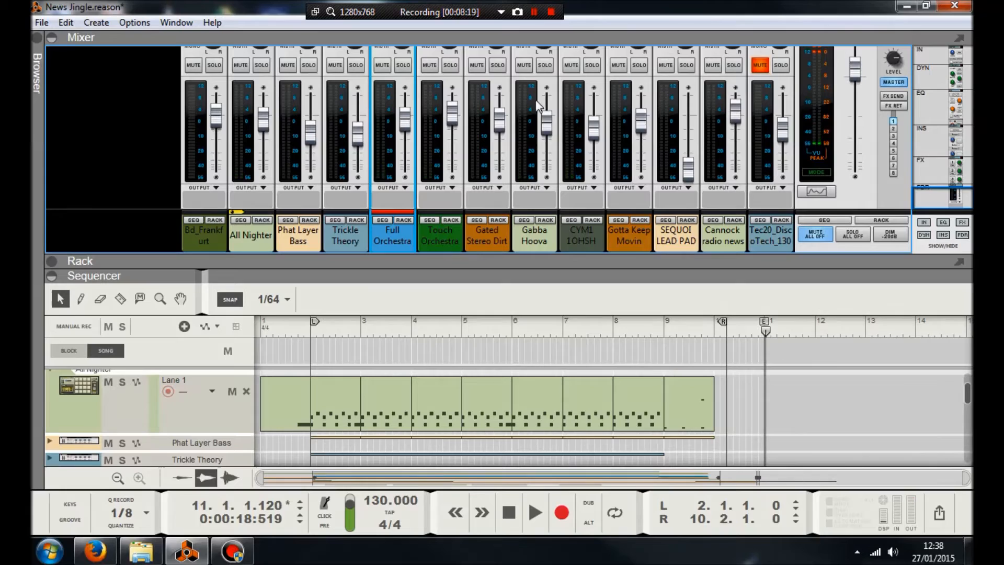
- Solo the Gabba Hoova channel and listen to the opening of the song
left_click(546, 65)
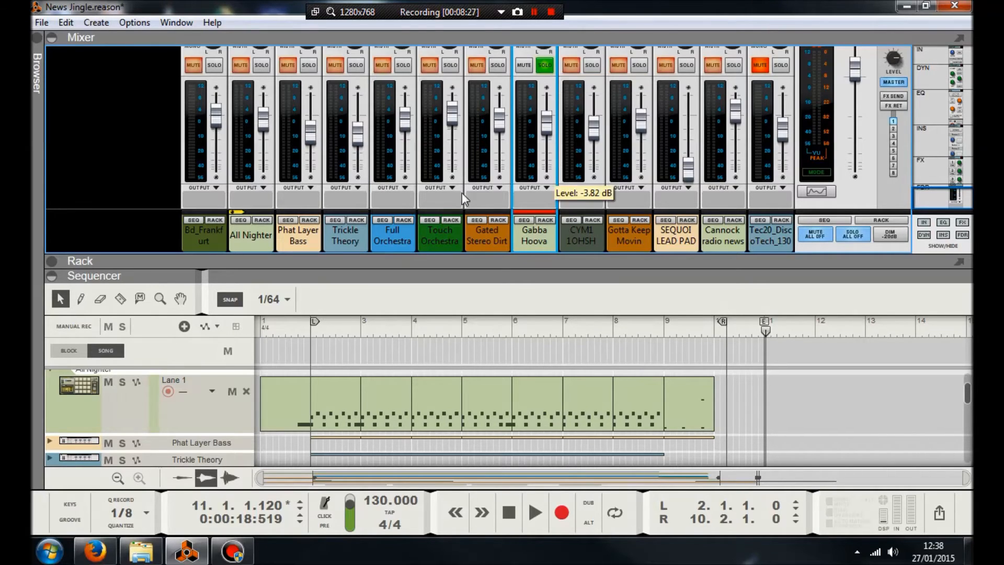
left_click(314, 337)
key("space")
left_click(281, 335)
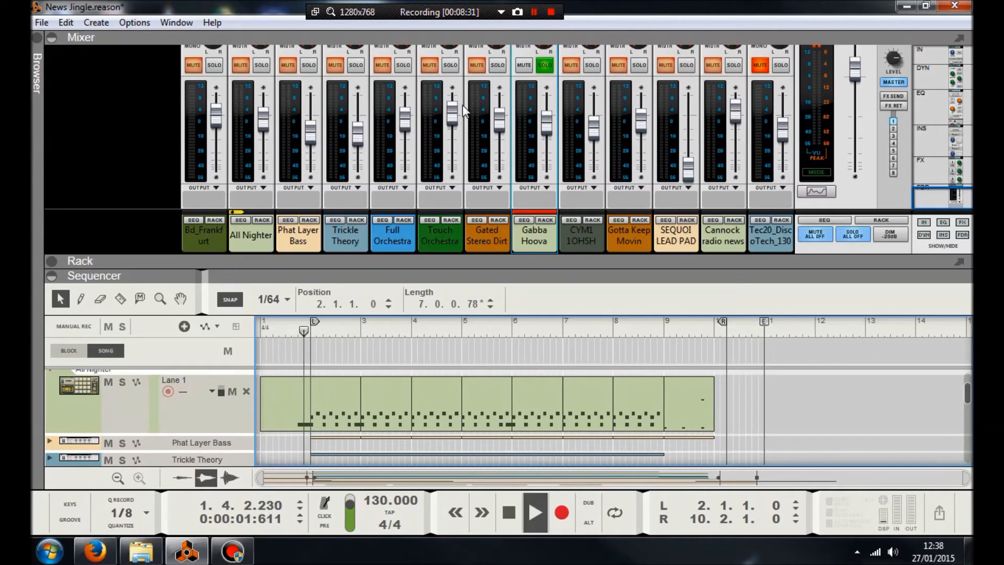
key("space")
- Mute the Gabba Hoova channel instead of soloing it, and set the Full Orchestra level to -2.77 dB while playing from the start
left_click(546, 65)
left_click(262, 335)
key("space")
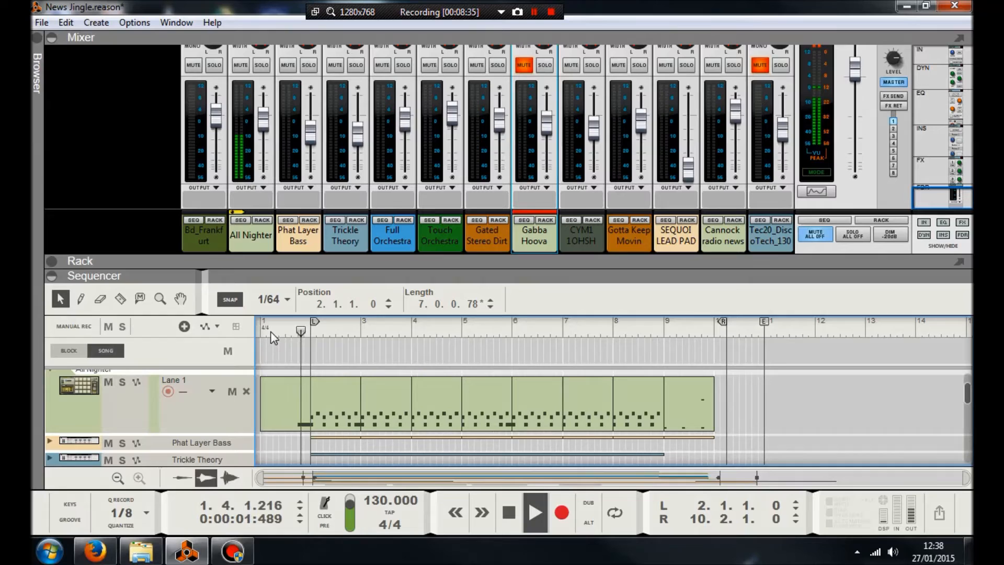
left_click_drag(409, 126, 410, 130)
scroll(409, 130, "up", 2)
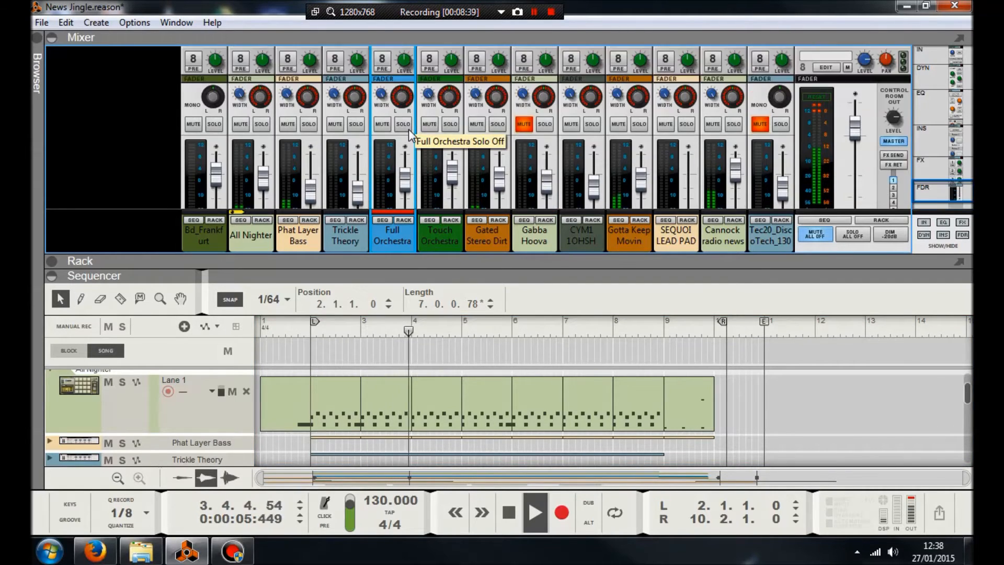
scroll(410, 136, "down", 2)
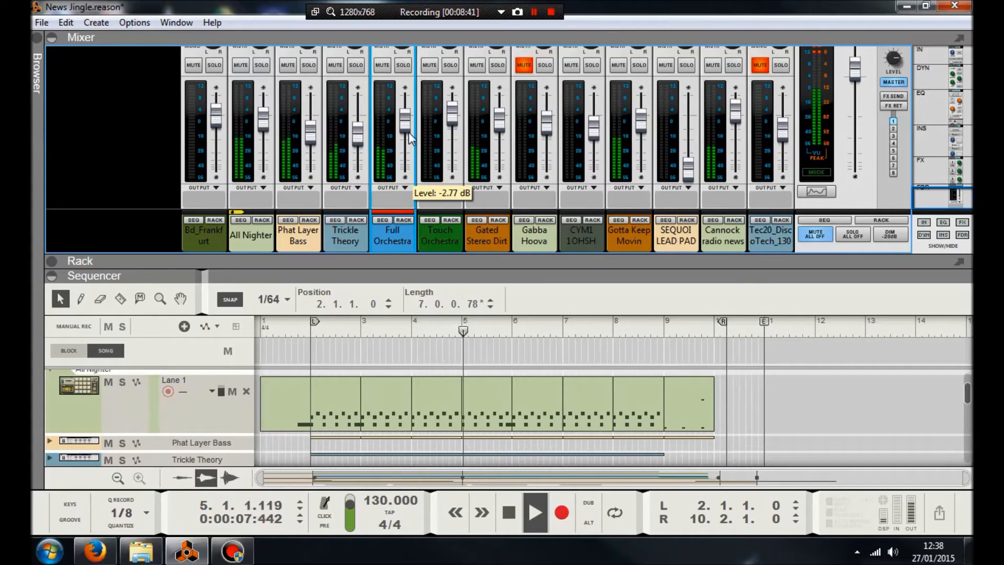
- Stop playback, open the long Full Orchestra clip in the maximized sequencer, and play its notes from bar 4 into bar 6
double_click(123, 275)
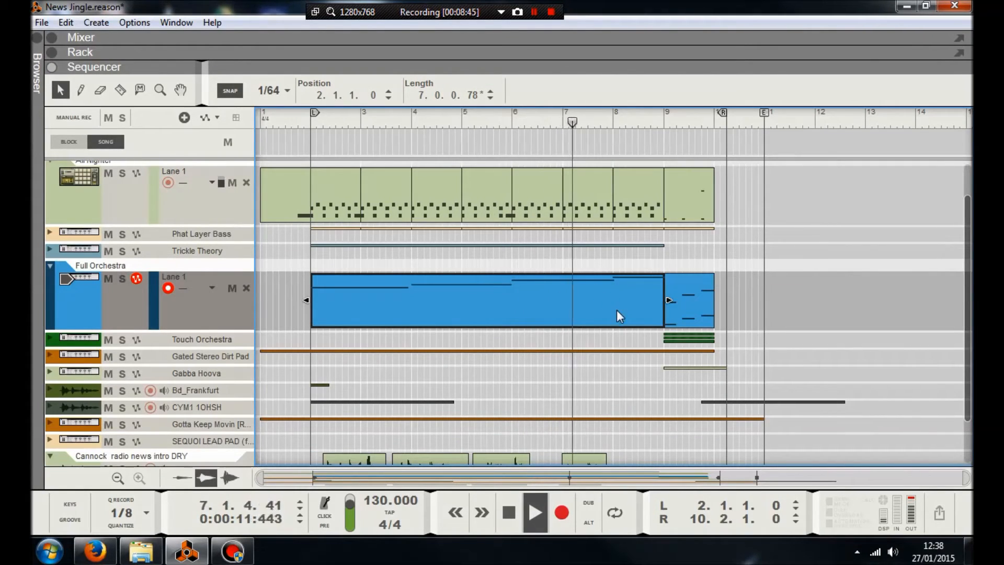
key("space")
double_click(645, 305)
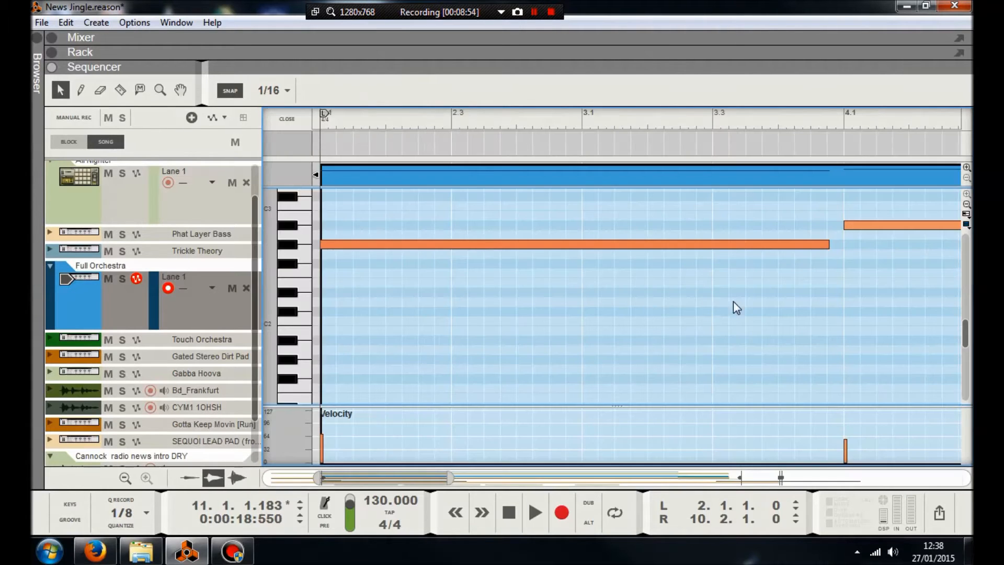
left_click_drag(318, 477, 441, 487)
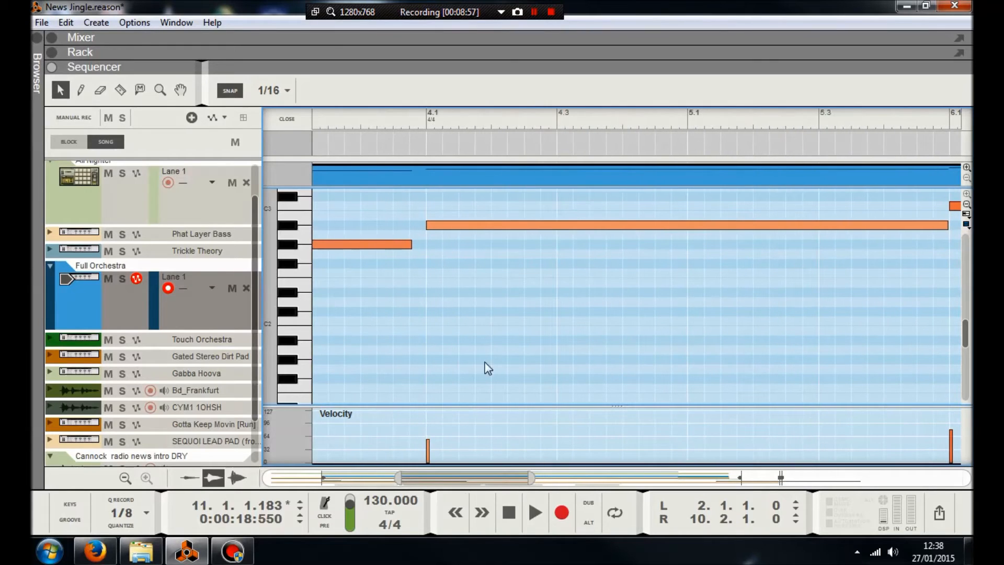
left_click(425, 125)
key("space")
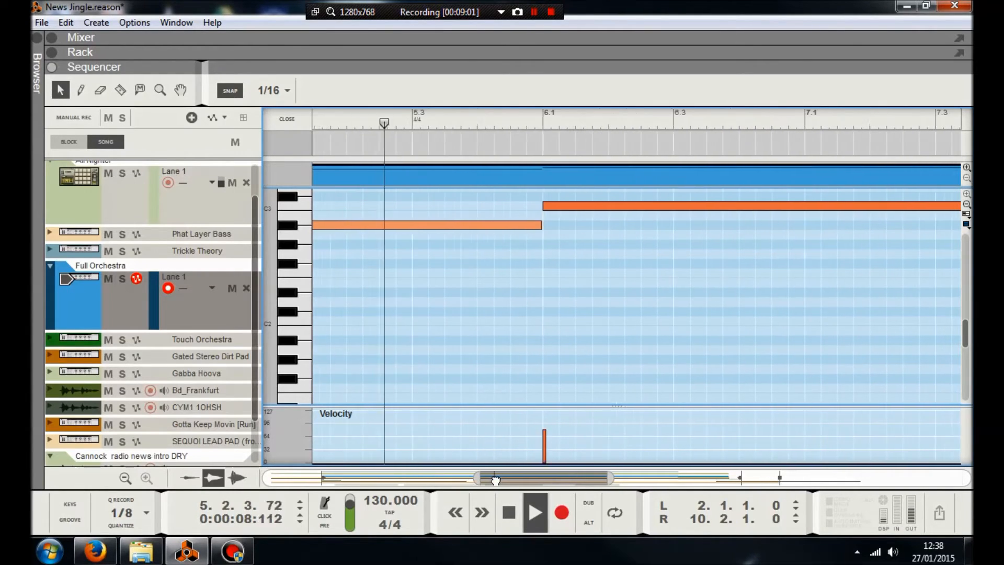
key("space")
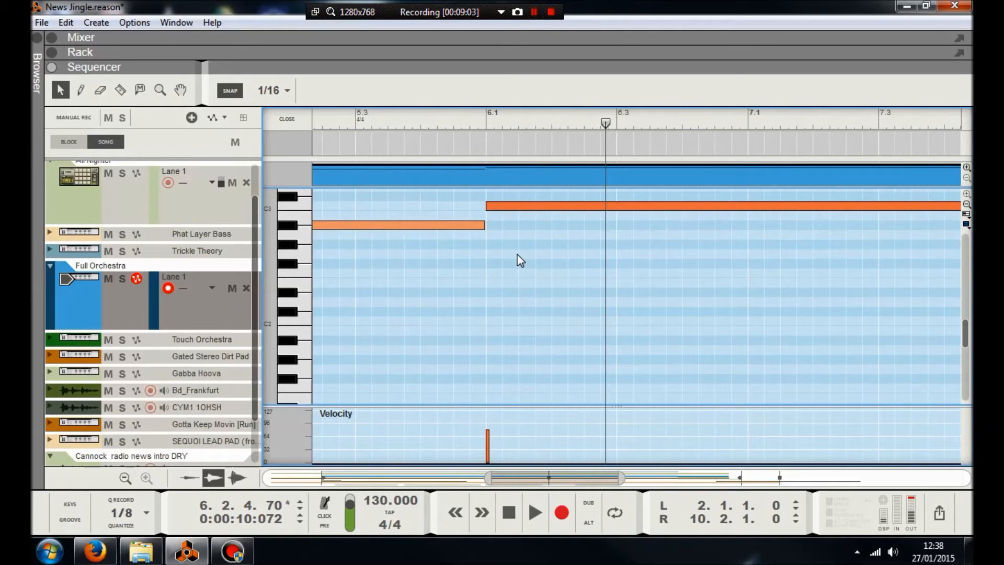
- Move the Full Orchestra note starting at bar 6 up to F3 and audition the change from position 5.3
scroll(516, 259, "up", 3)
left_click_drag(499, 264, 500, 218)
left_click(354, 123)
key("space")
left_click(509, 513)
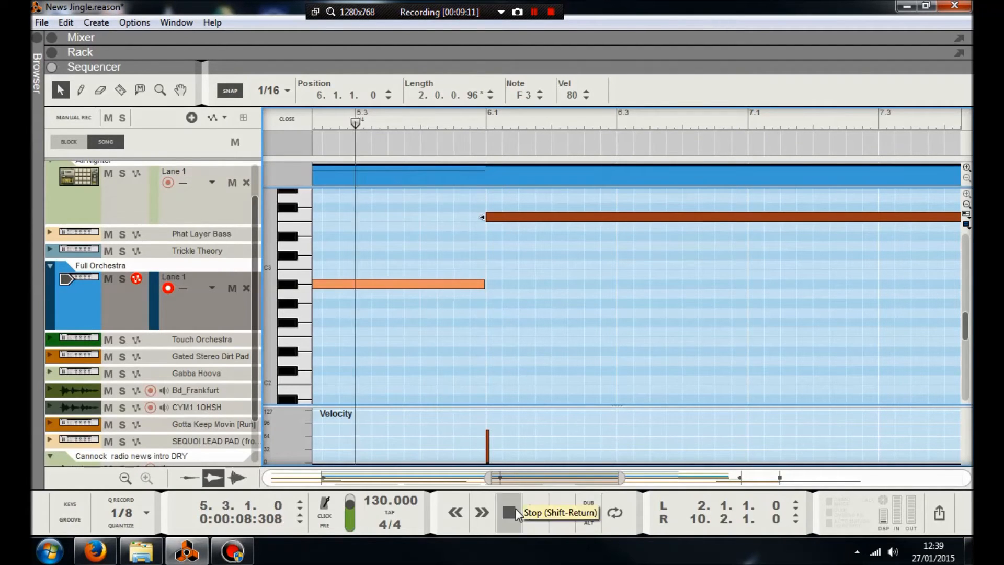
- Play back the edited Full Orchestra melody, return to the full arrangement, and stop playback in bar 8
left_click(509, 512)
left_click(536, 512)
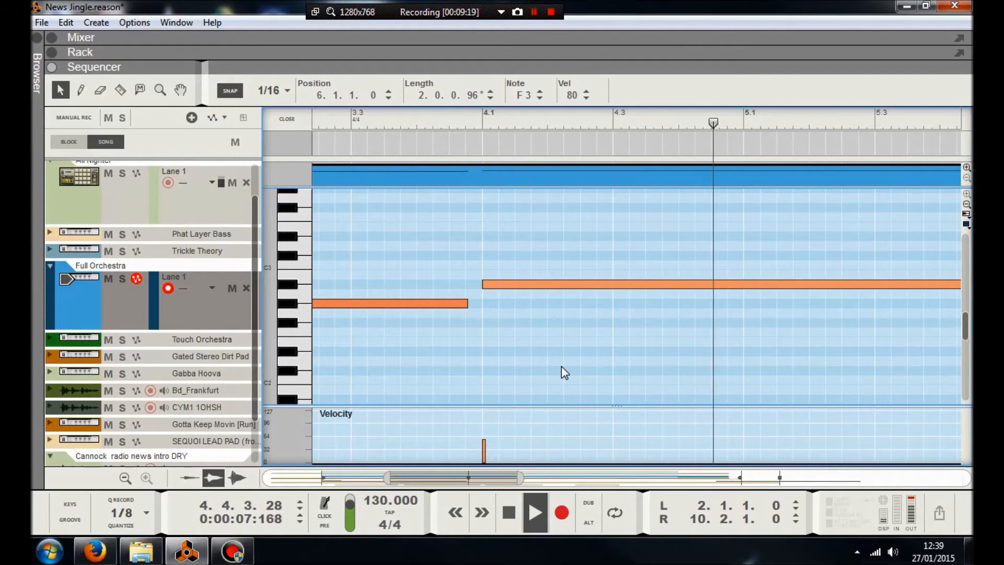
left_click(287, 119)
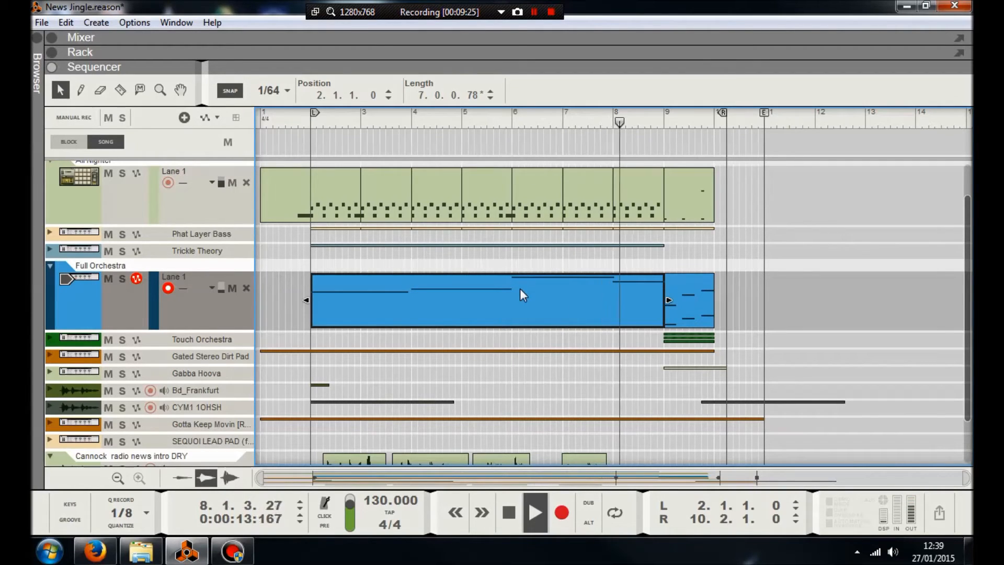
key("space")
- Open the long Full Orchestra clip, change the snap to 1/32, and delete the D3 note starting at bar 8
double_click(585, 287)
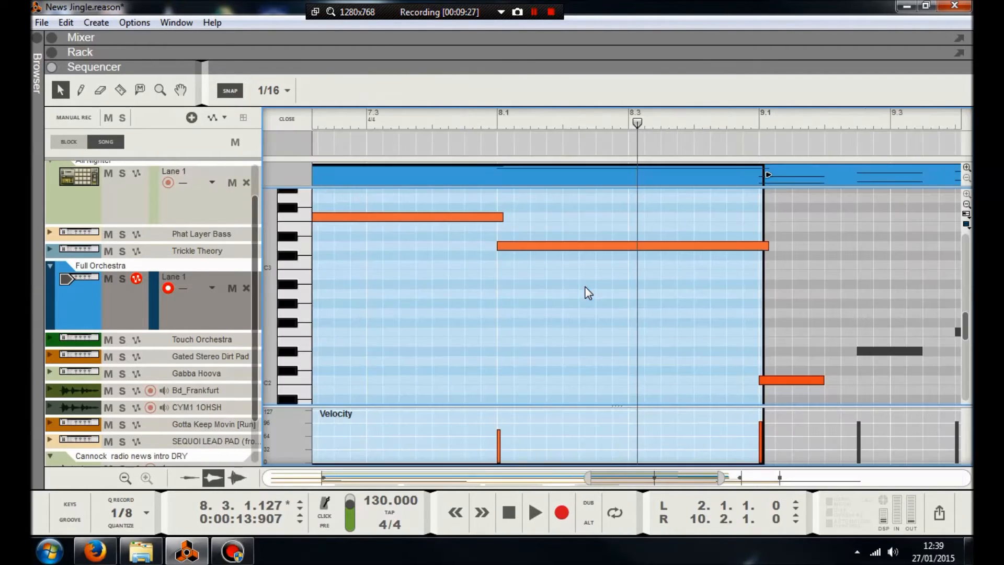
left_click(765, 247)
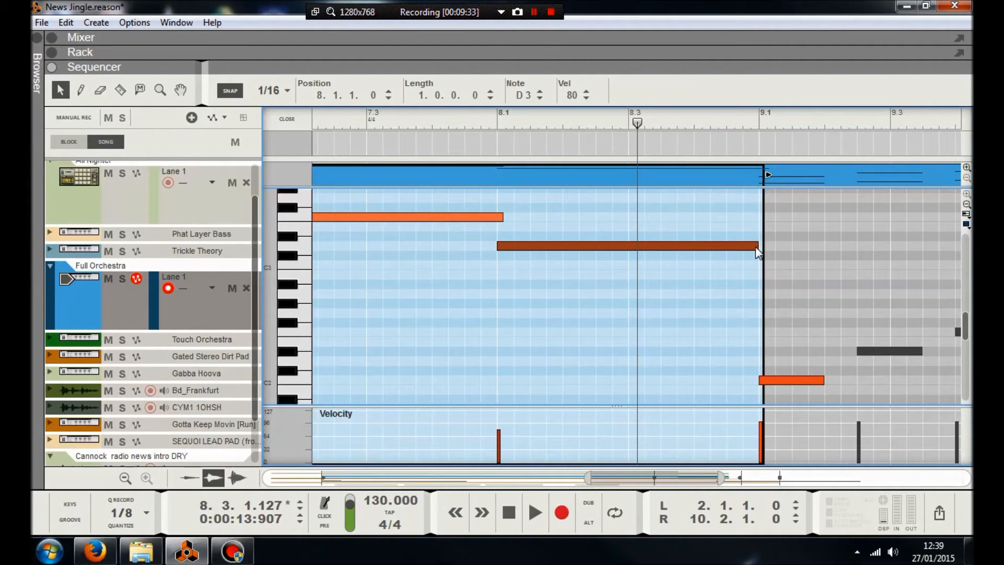
left_click(286, 94)
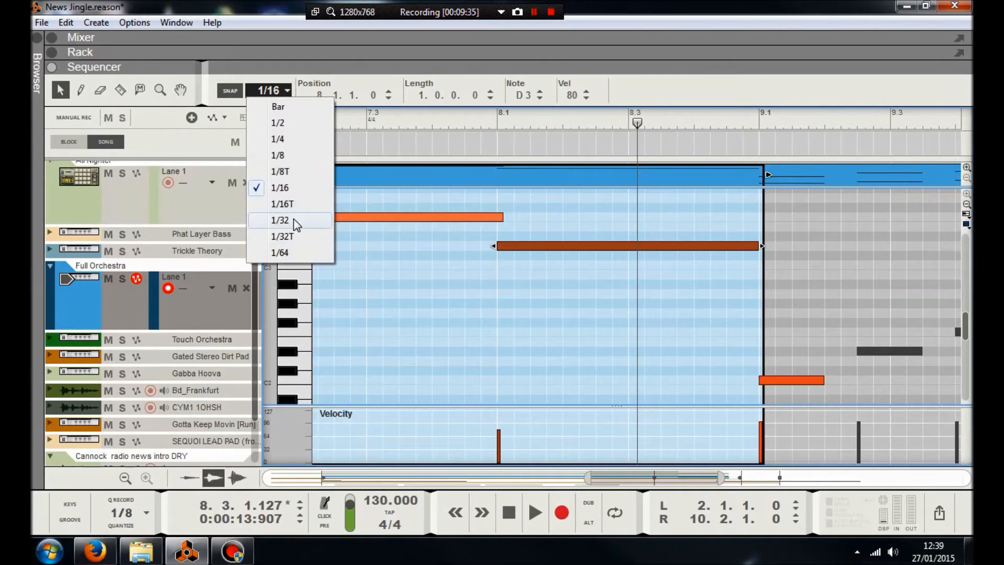
left_click(290, 220)
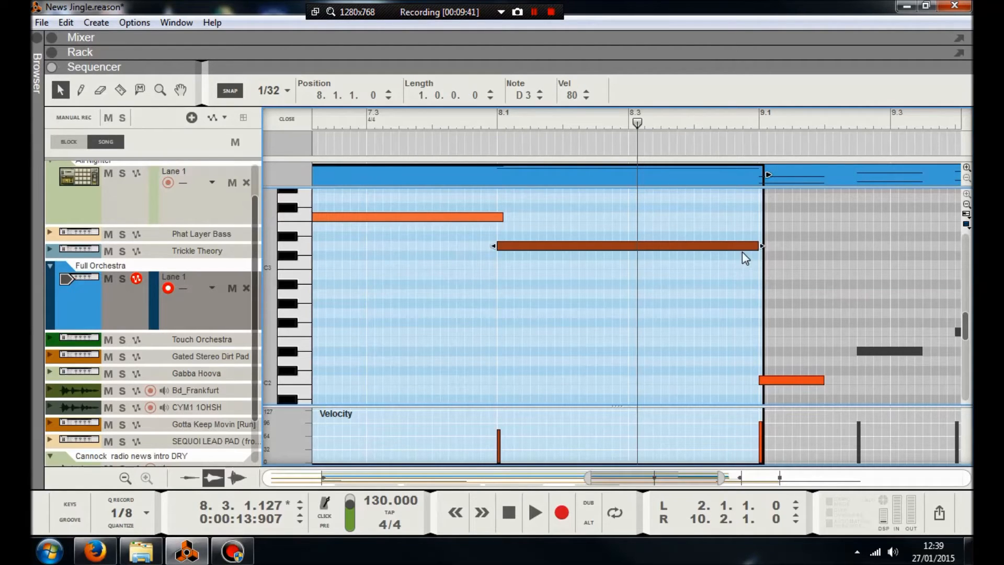
key("Delete")
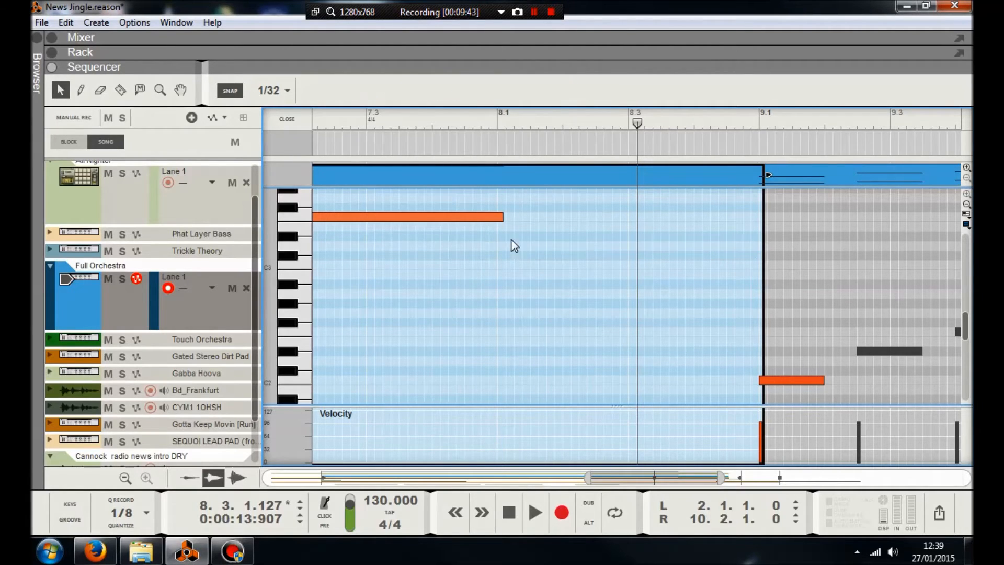
- Draw a new D3 note at bar 8 and extend it with snap off to the clip's end, length 1.0.0.64
left_click_drag(498, 244, 753, 248)
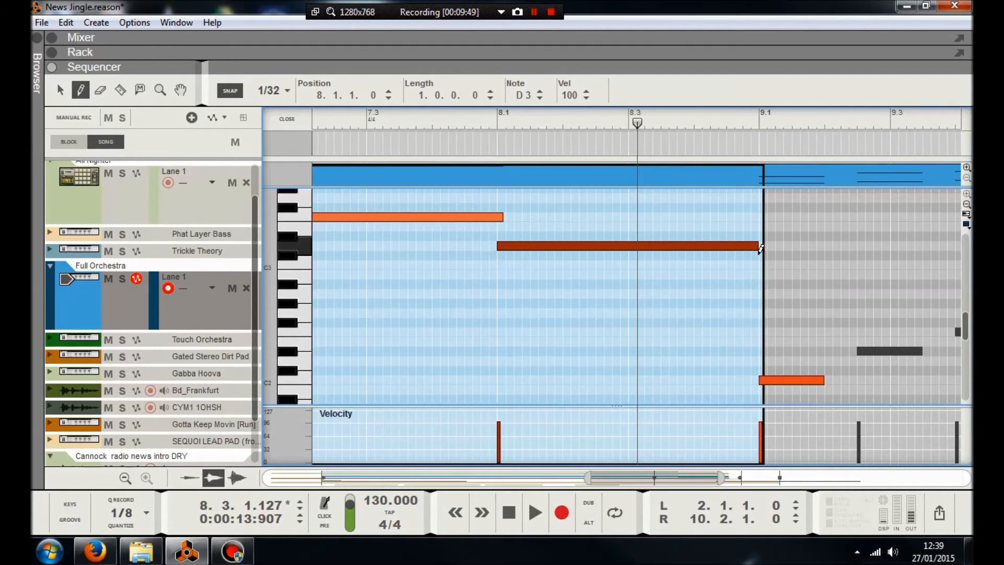
left_click_drag(761, 249, 762, 248)
left_click(55, 94)
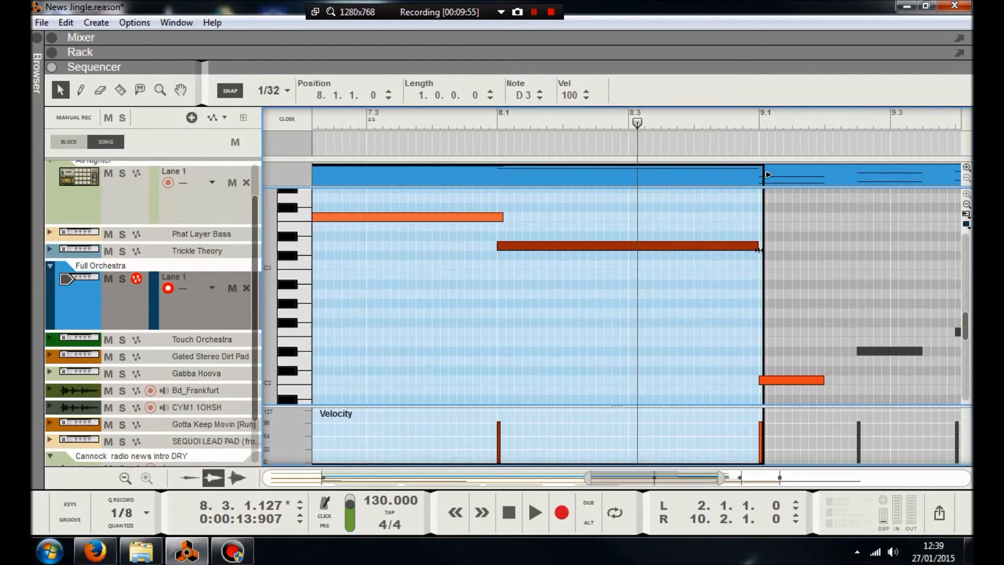
left_click(272, 93)
left_click(230, 94)
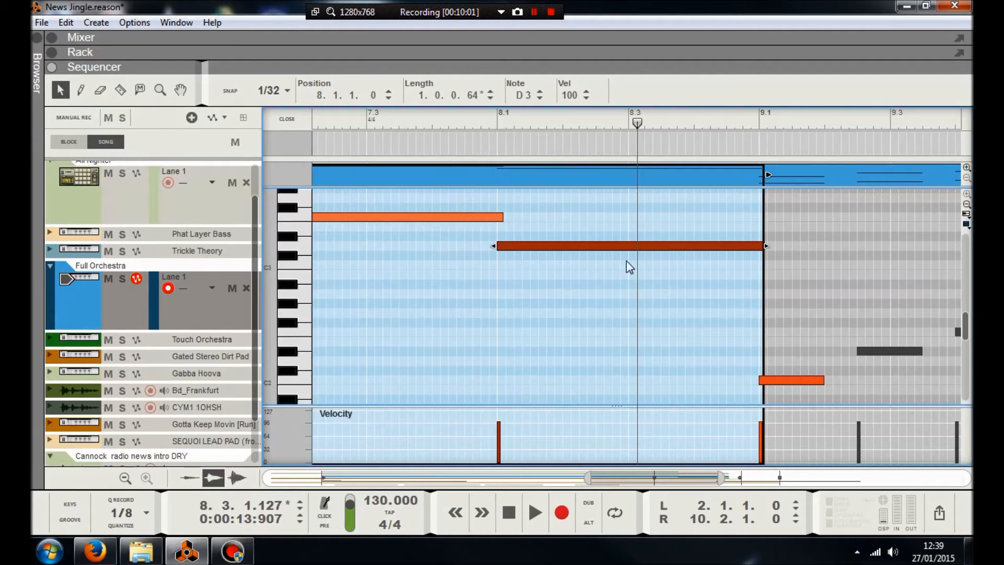
- Set the snap to 1/16 and move the Full Orchestra note at bar 8 up to G3
left_click(285, 91)
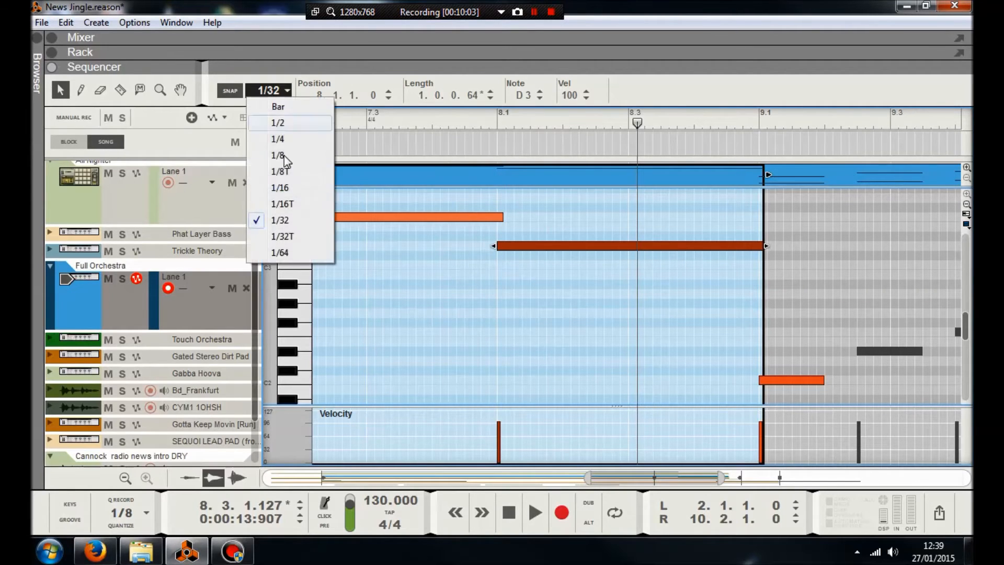
left_click(290, 190)
left_click(482, 256)
left_click(507, 244)
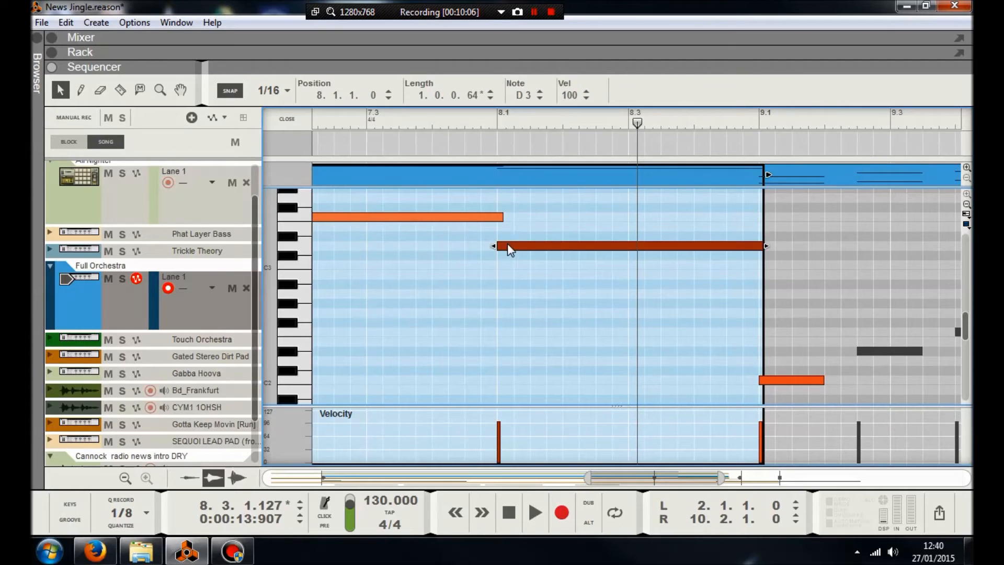
left_click(450, 217)
scroll(450, 215, "up", 3)
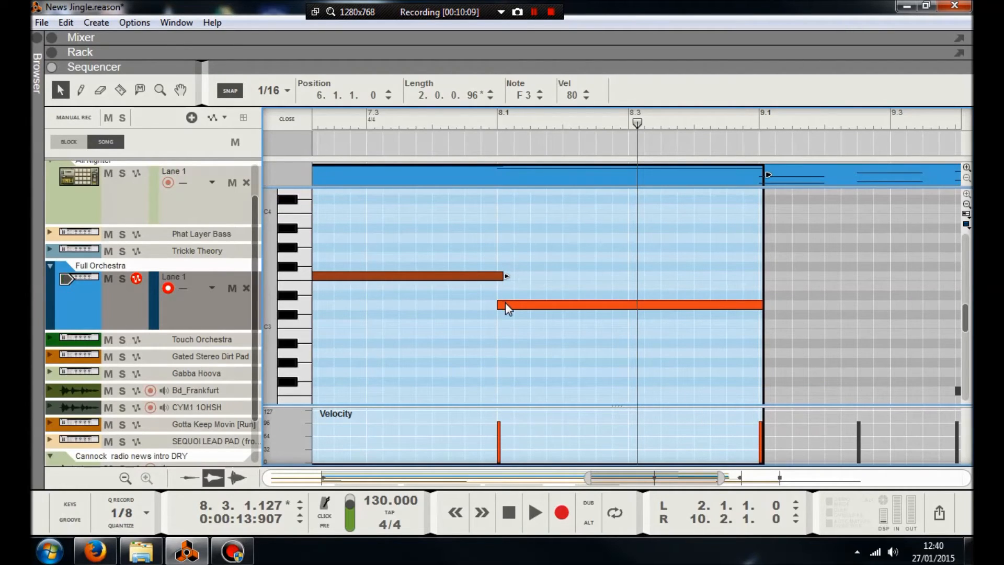
left_click_drag(506, 304, 503, 255)
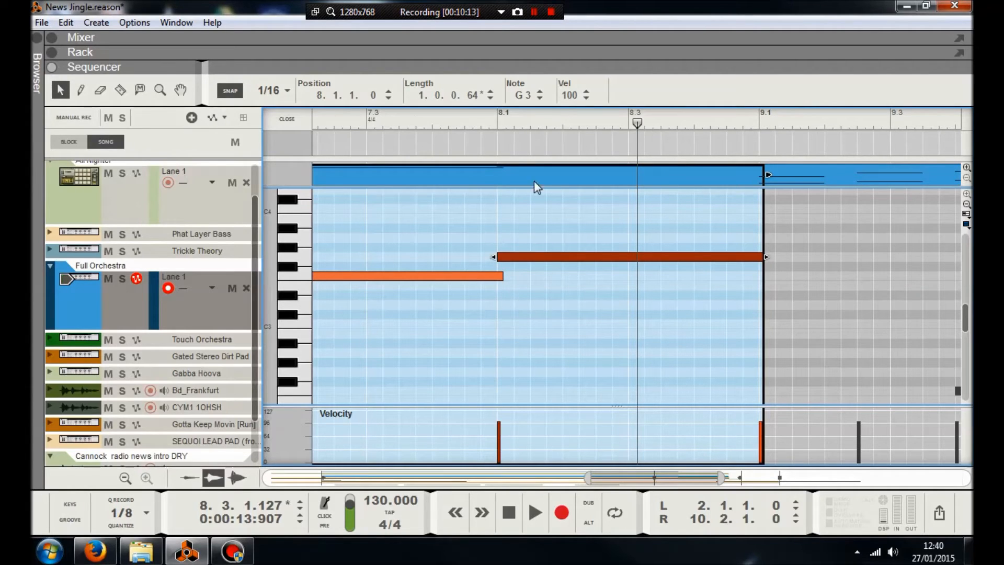
- Set the velocity of the G3 note at bar 8 to 80
double_click(567, 95)
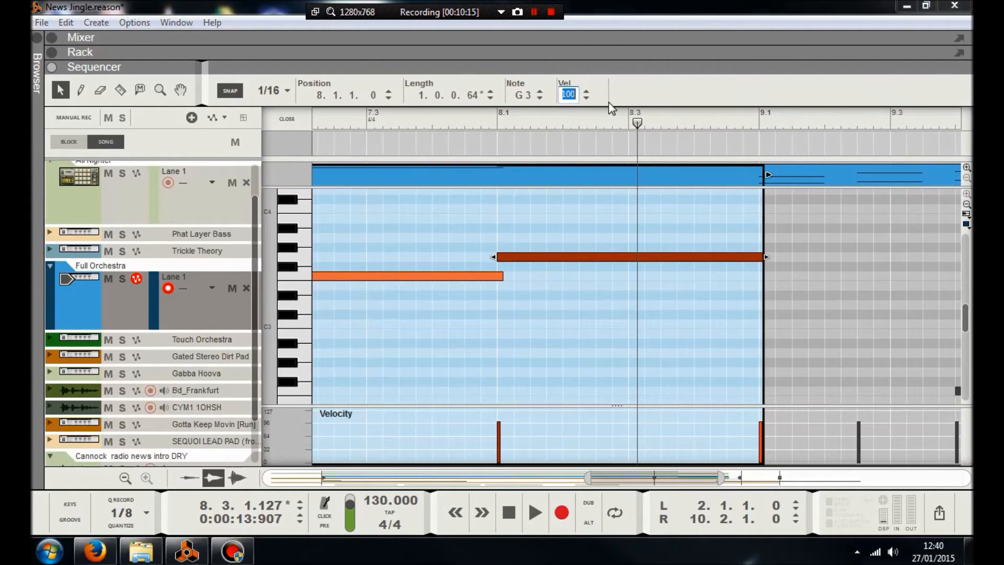
type("80")
key("Return")
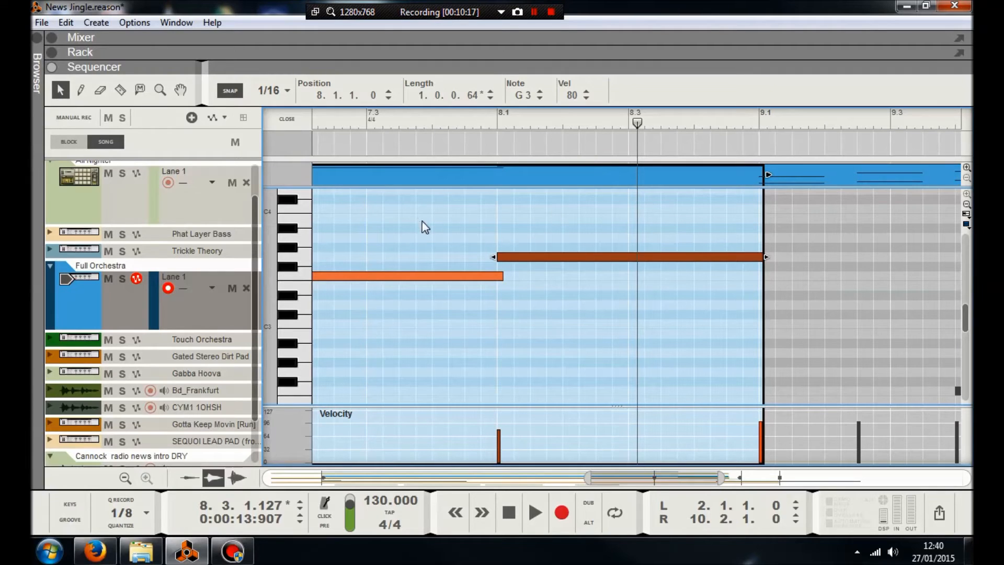
- Return to the arrangement and play the jingle from bar 2 through to bar 10
left_click(276, 119)
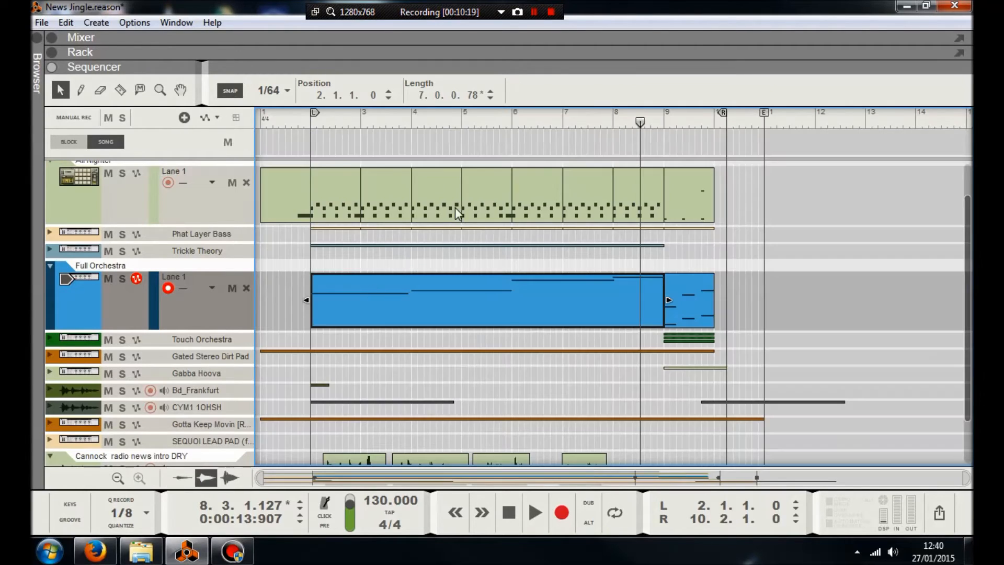
left_click(306, 120)
key("space")
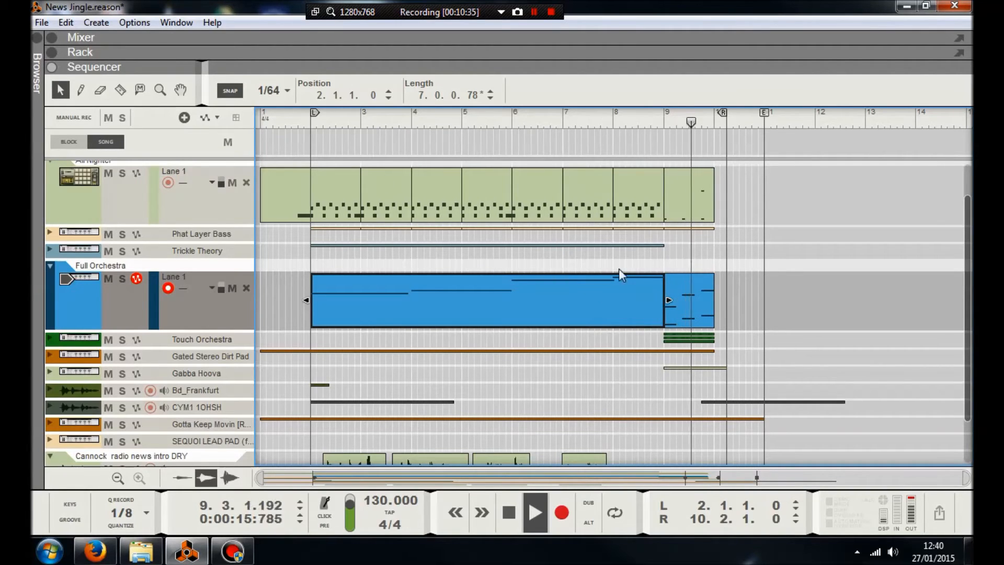
key("space")
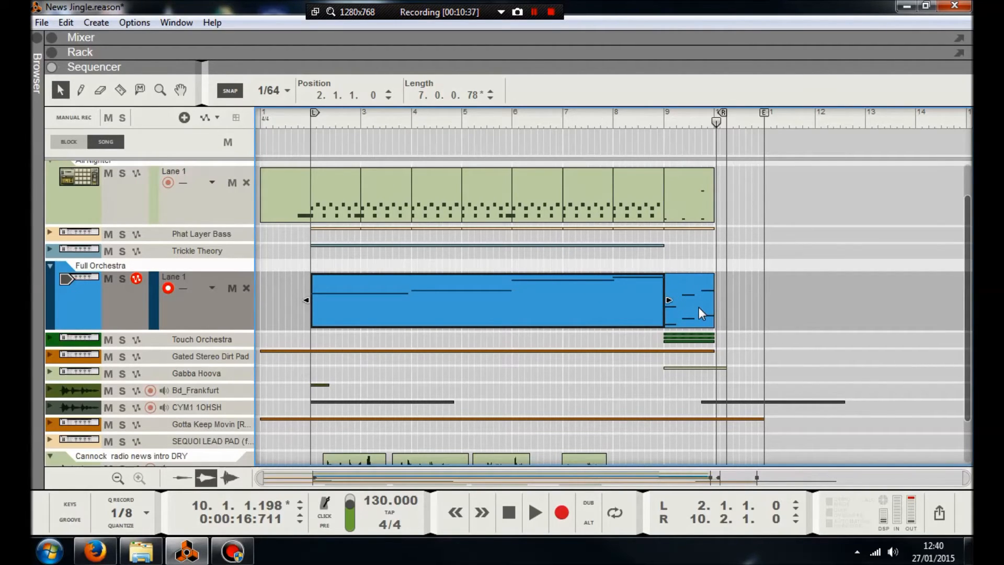
- Open the short Full Orchestra clip at bar 9, try adding a D#2 note at 9.1.4, and undo it
double_click(699, 307)
scroll(726, 317, "down", 3)
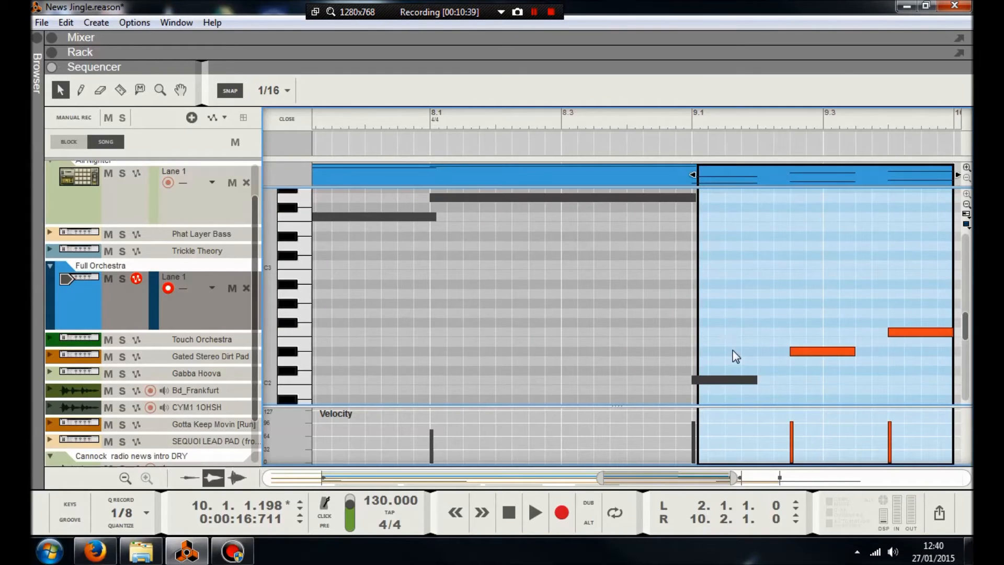
scroll(731, 376, "down", 3)
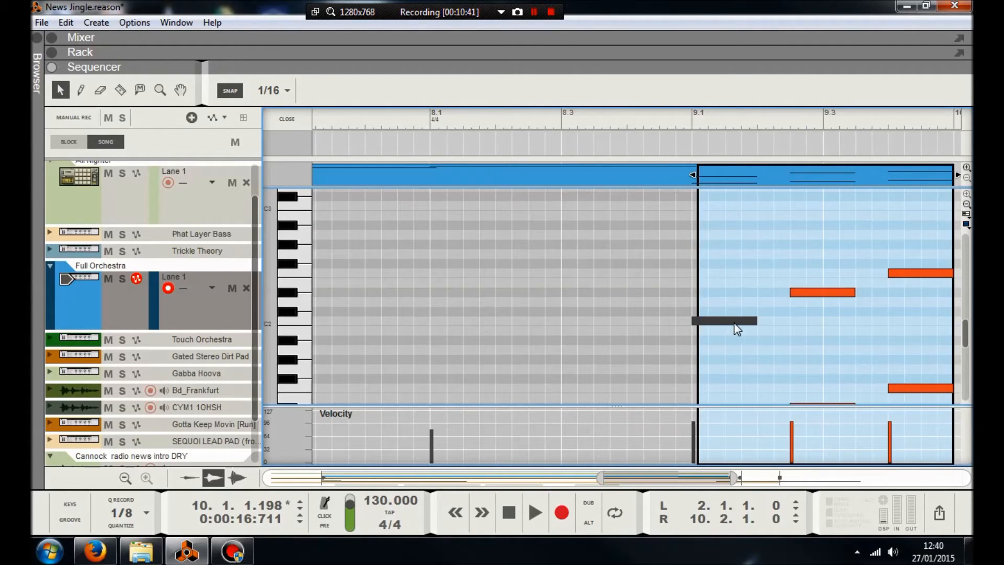
left_click(748, 292)
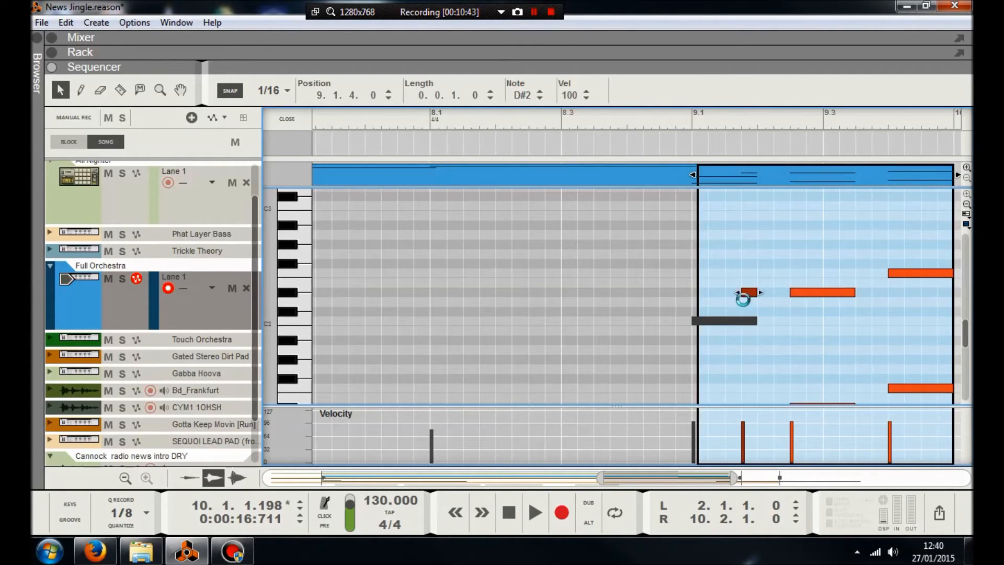
key("ctrl+z")
left_click(728, 179)
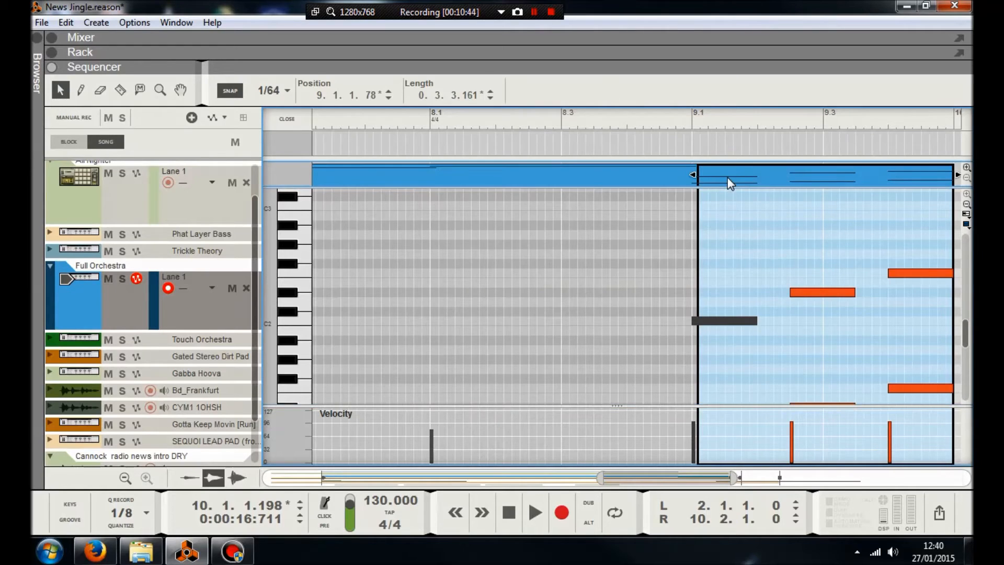
- Open the long Full Orchestra clip and delete the C2 note that overhangs its end at bar 9
double_click(695, 318)
left_click_drag(580, 478, 642, 478)
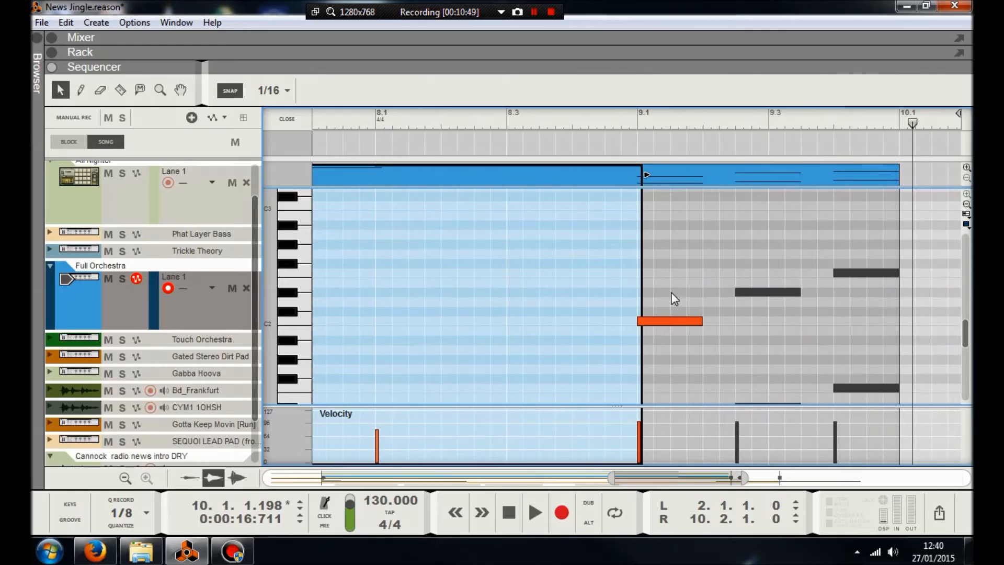
left_click(663, 321)
left_click_drag(647, 322, 654, 324)
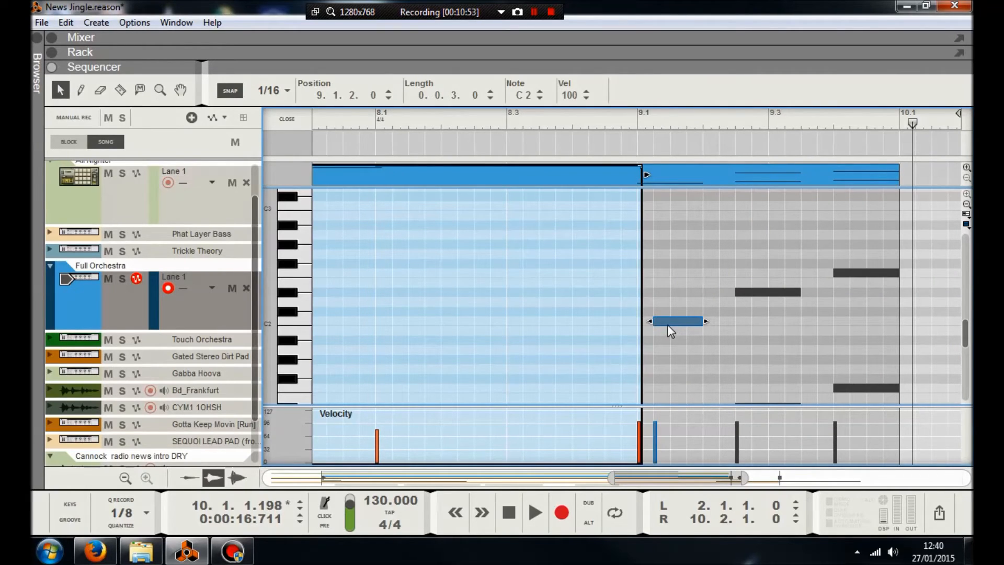
key("Delete")
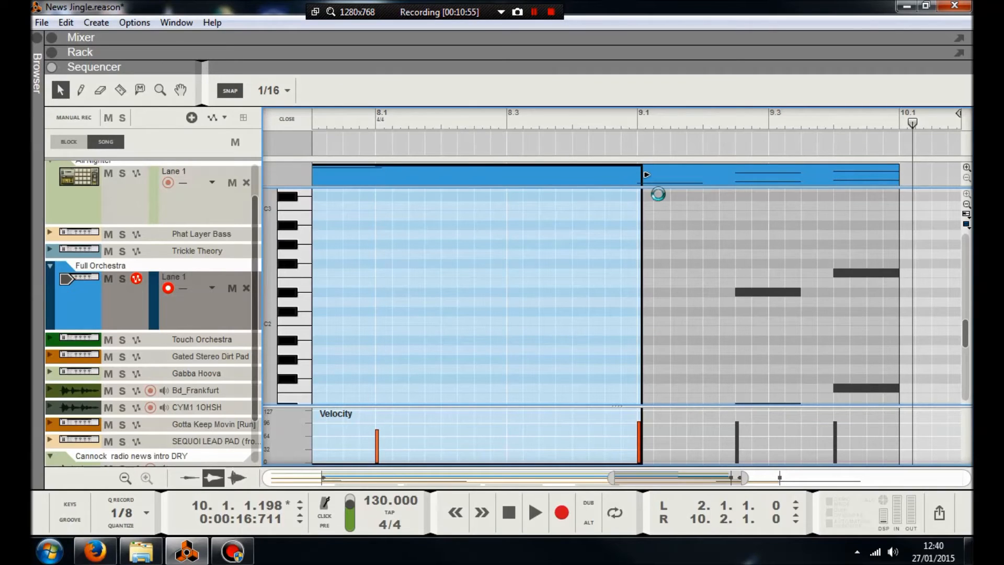
- Try redrawing the one-beat C2 note at bar 9 of the Full Orchestra track, and erase it again
key("ctrl+z")
left_click(313, 319)
left_click(310, 318)
double_click(717, 174)
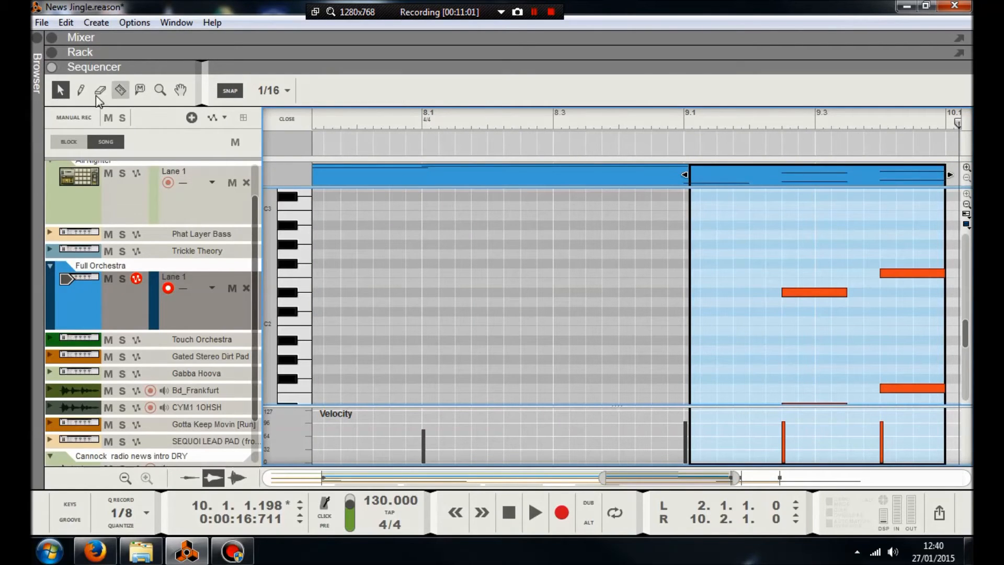
left_click(80, 91)
mouse_move(695, 318)
left_mouse_down()
mouse_move(725, 318)
mouse_move(713, 320)
left_mouse_up()
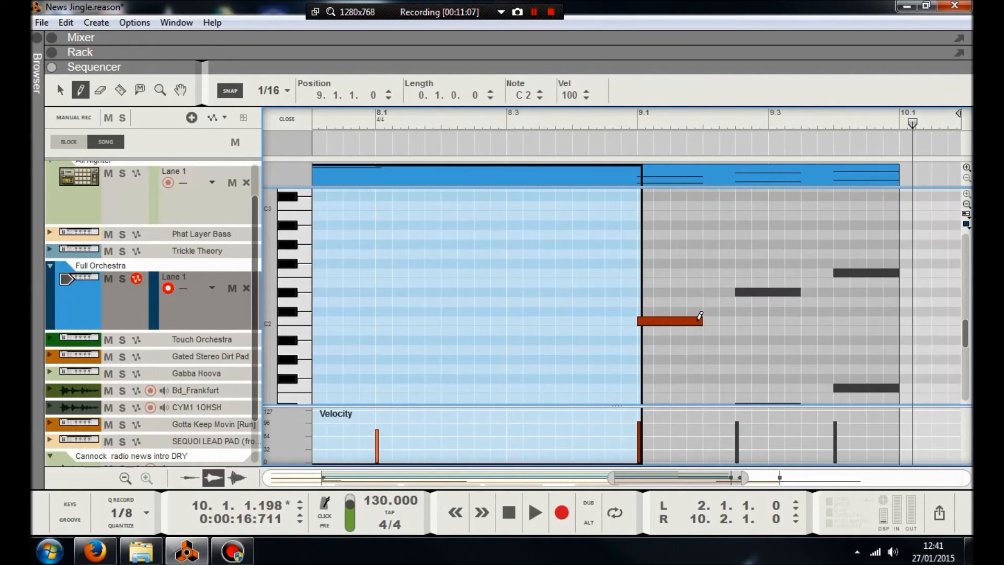
left_click(100, 90)
left_click(671, 347)
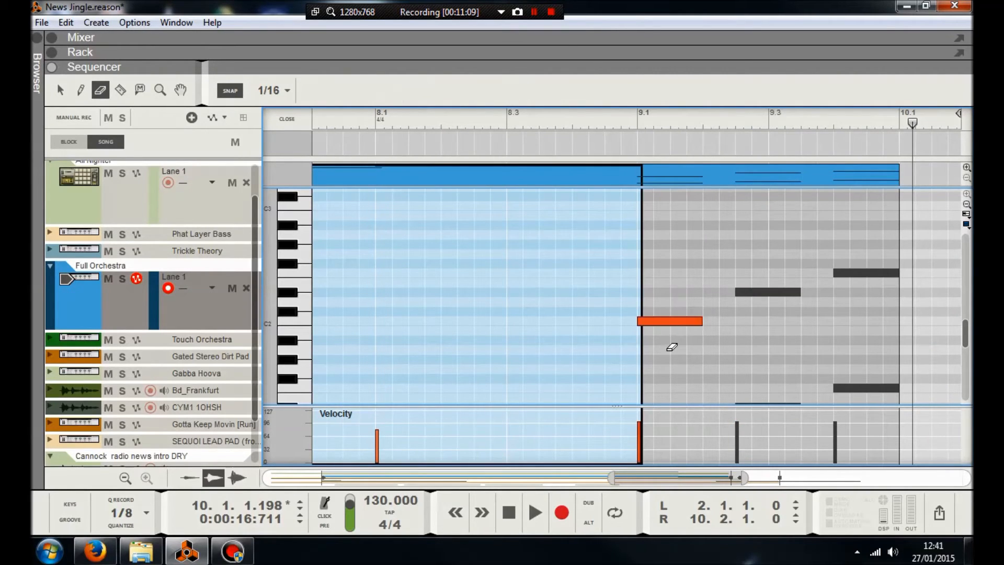
key("Delete")
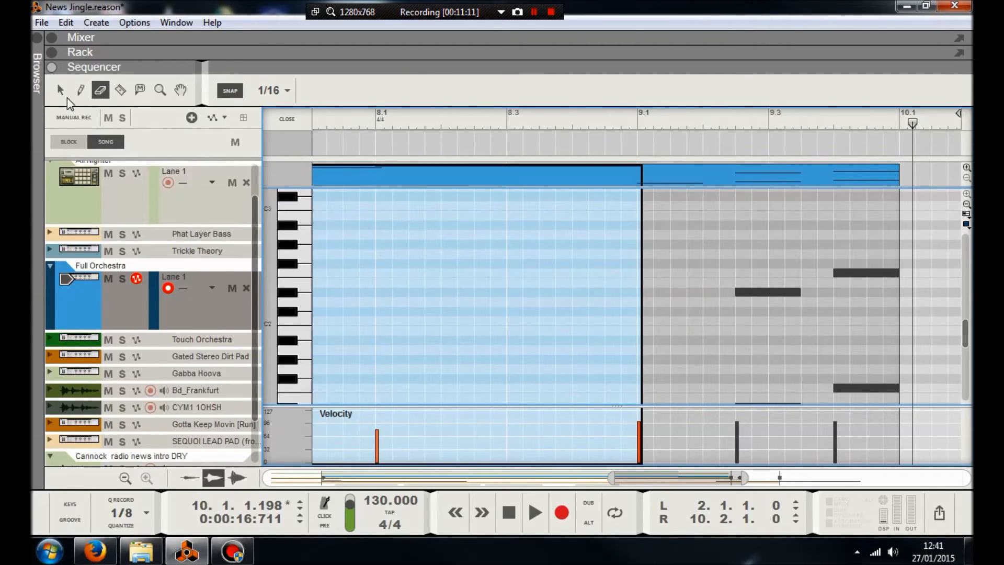
- Trim the start of the short Full Orchestra clip at bar 9 forward to about 9.1.3
key("q")
left_click(675, 177)
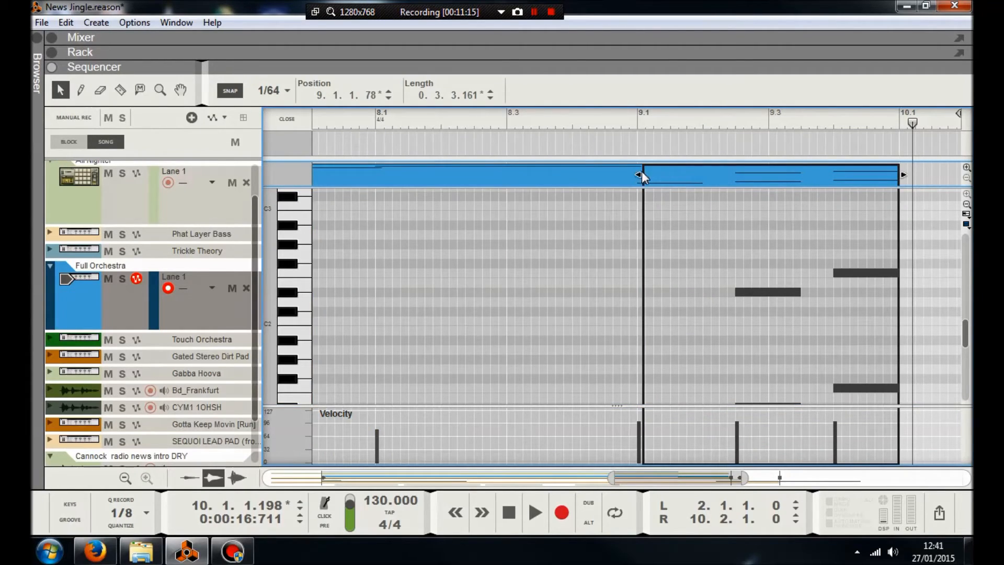
left_click_drag(638, 173, 674, 173)
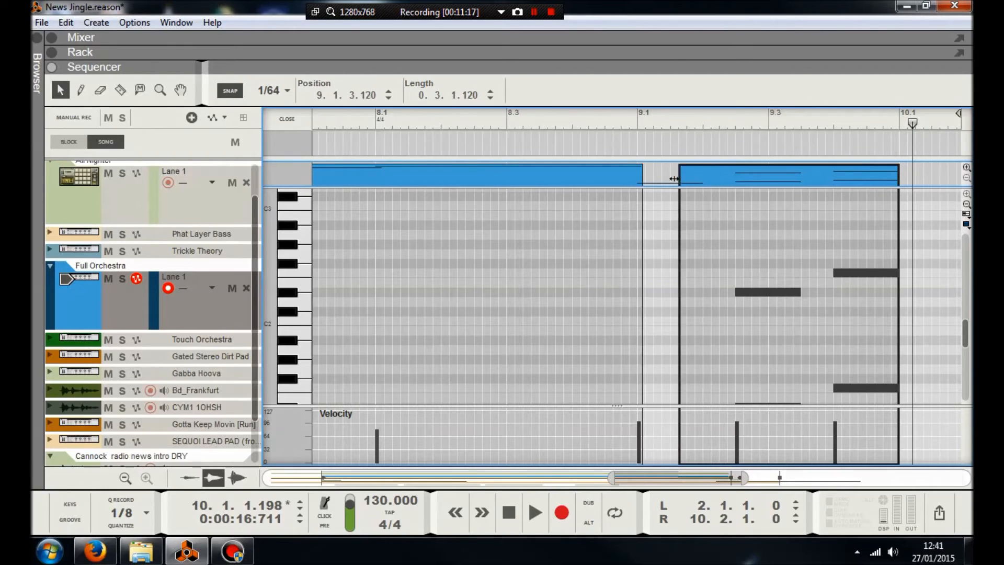
- Open the long Full Orchestra clip and delete the C1 note that overhangs its end at bar 9
left_click(635, 180)
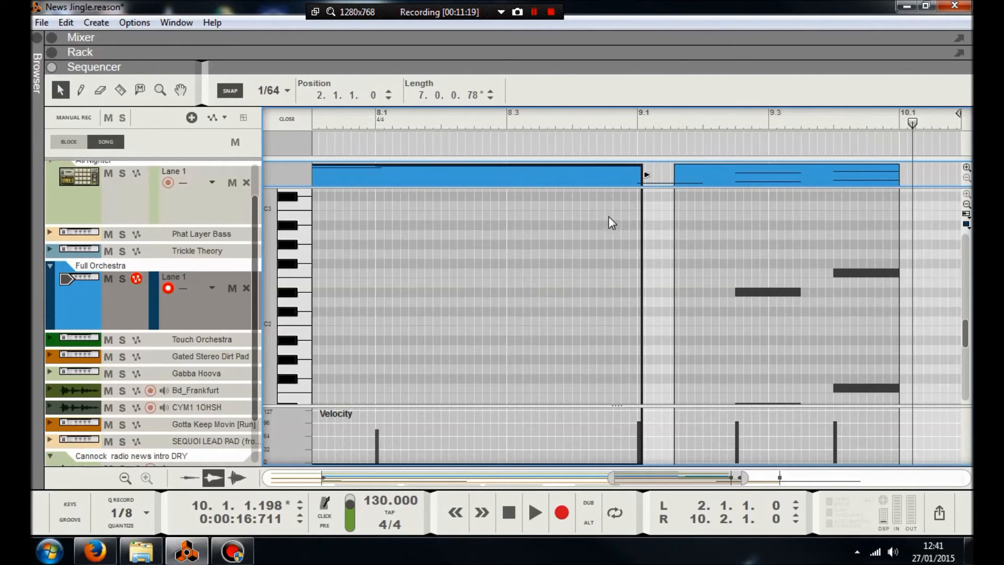
scroll(605, 281, "down", 3)
left_click(663, 321)
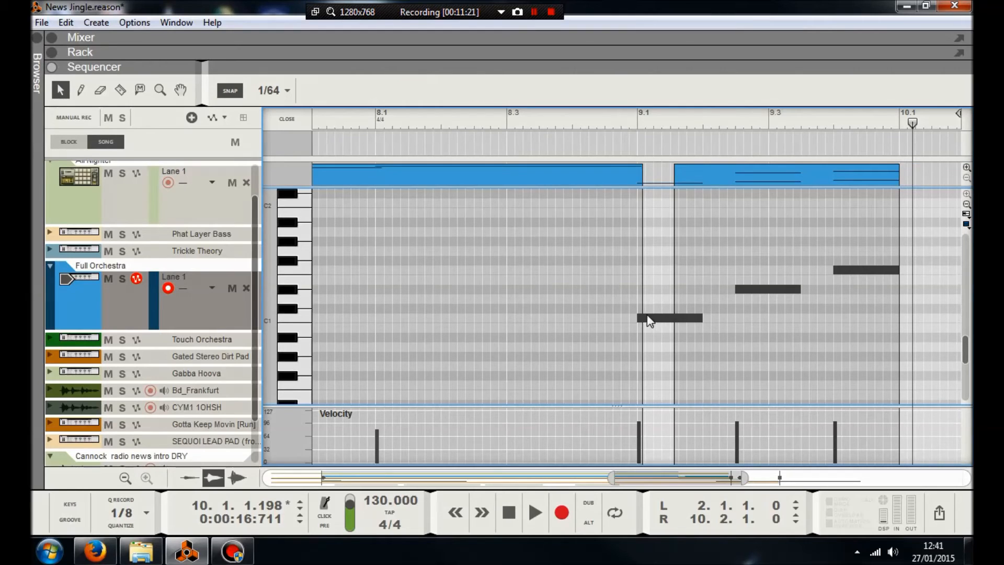
double_click(611, 307)
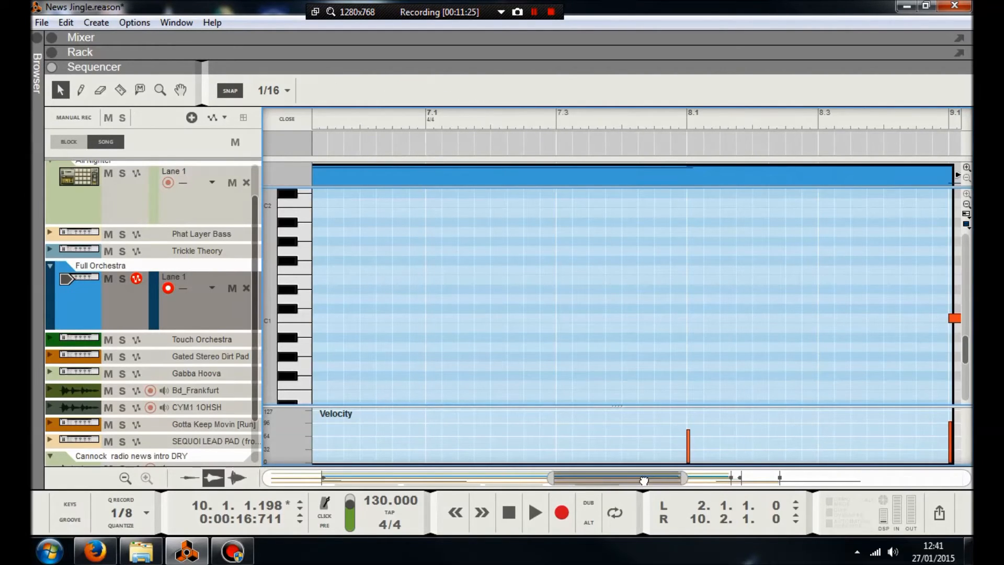
left_click_drag(641, 480, 693, 480)
left_click(691, 319)
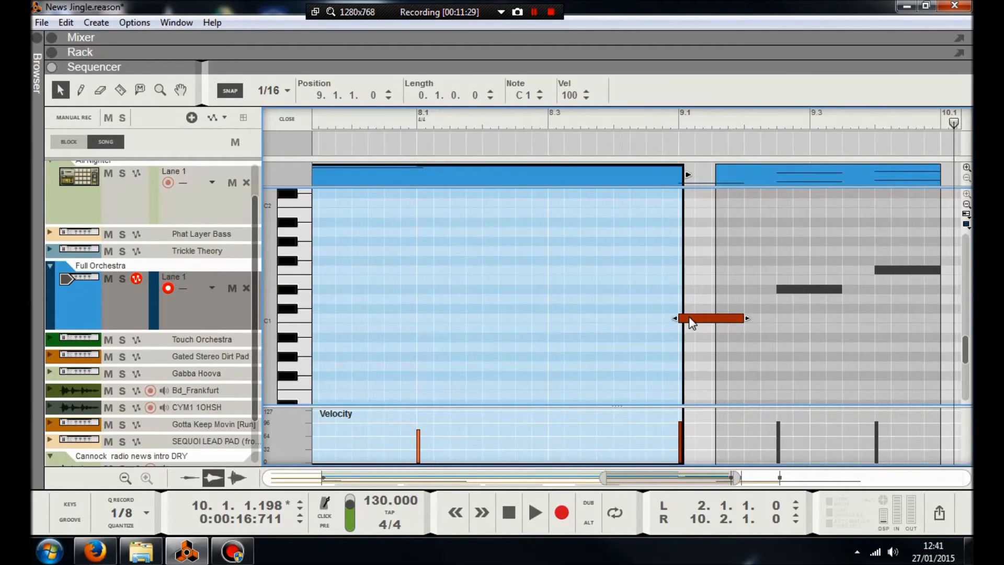
key("Delete")
- Delete the short Full Orchestra clip in bar 9 and trim the long clip's end back to exactly bar 9
left_click(788, 184)
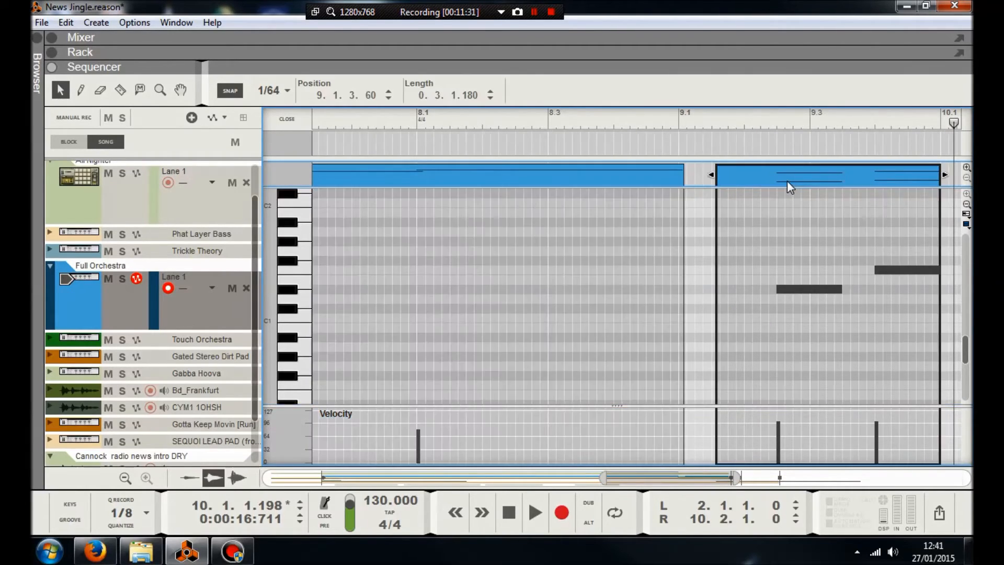
key("Delete")
left_click(679, 125)
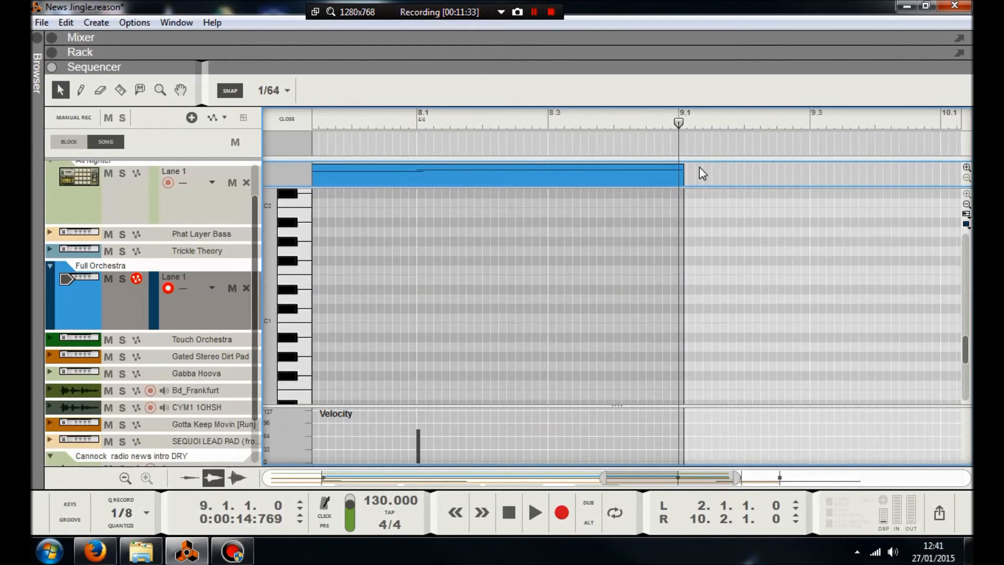
left_click(667, 183)
left_click_drag(688, 177, 681, 177)
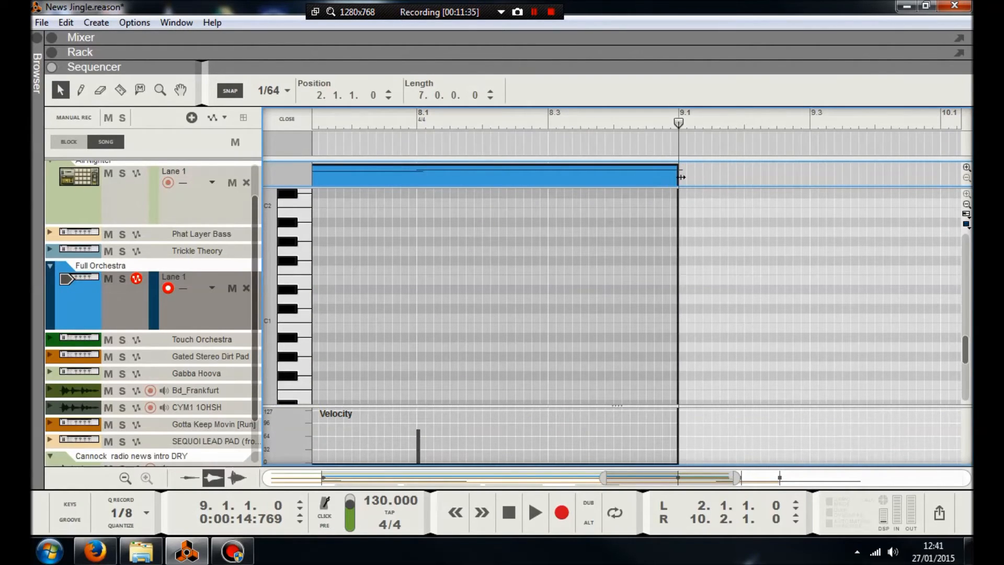
- Shorten the G3 note at bar 8 in the long Full Orchestra clip to exactly one bar
left_click_drag(678, 124, 679, 153)
scroll(636, 244, "down", 5)
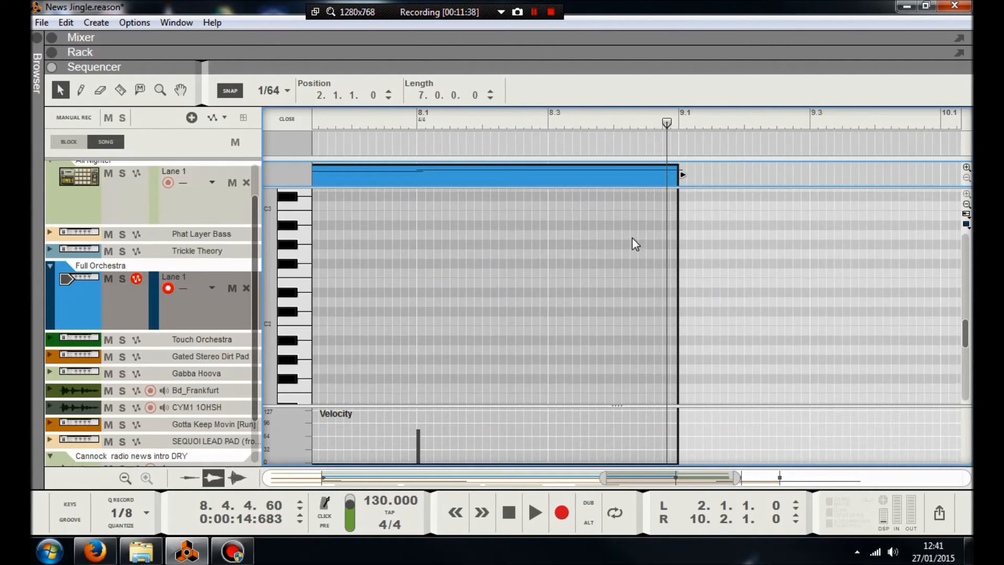
scroll(631, 243, "up", 10)
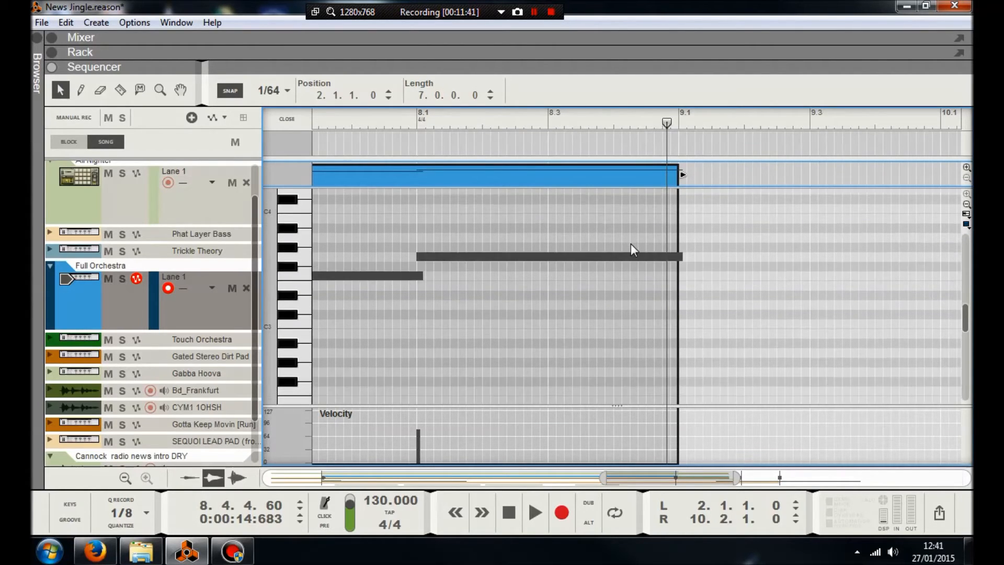
left_click(623, 184)
left_click(641, 374)
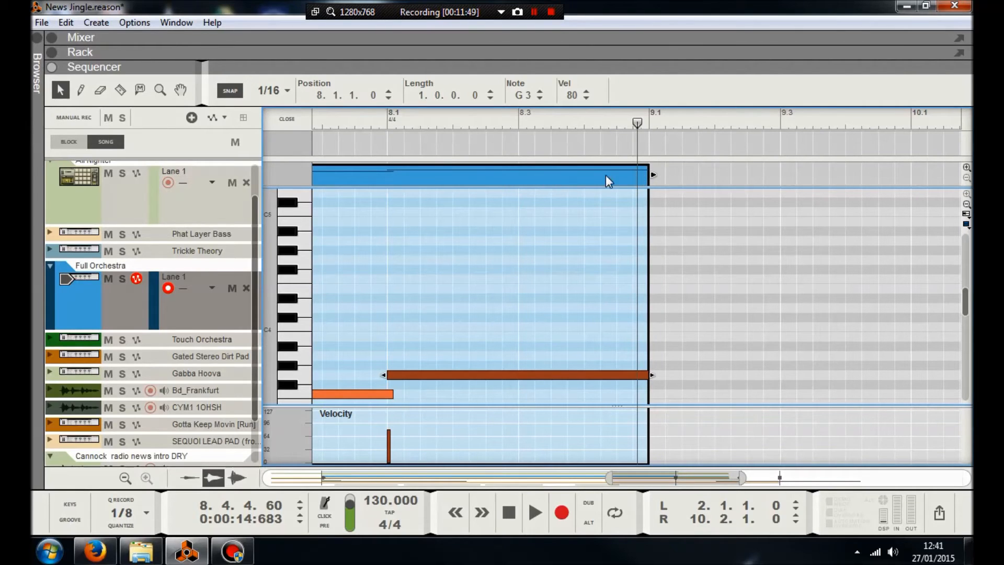
- Draw a new Full Orchestra clip starting at bar 9, extend it to one bar long, and return to the arrangement
left_click_drag(640, 121, 667, 123)
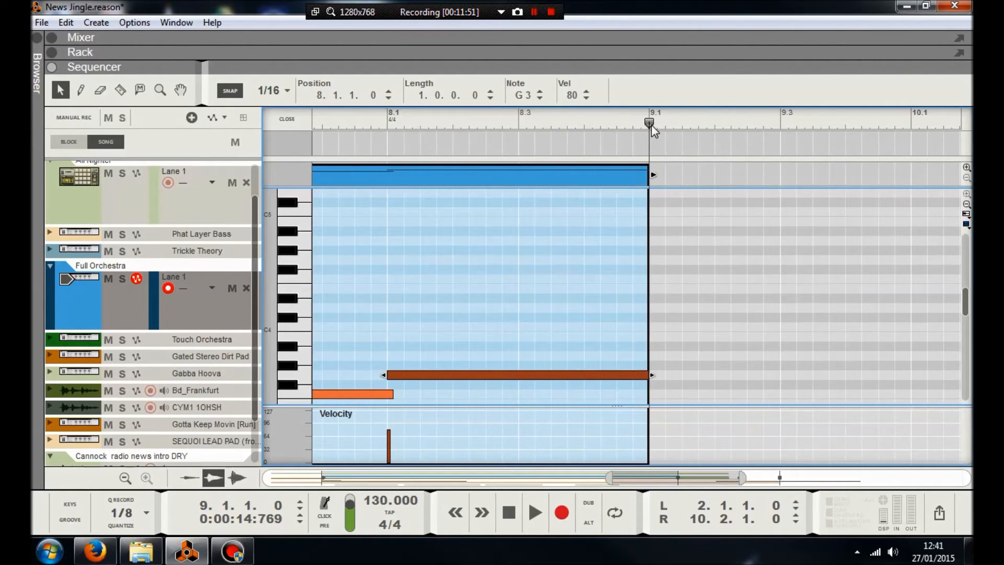
left_click(81, 90)
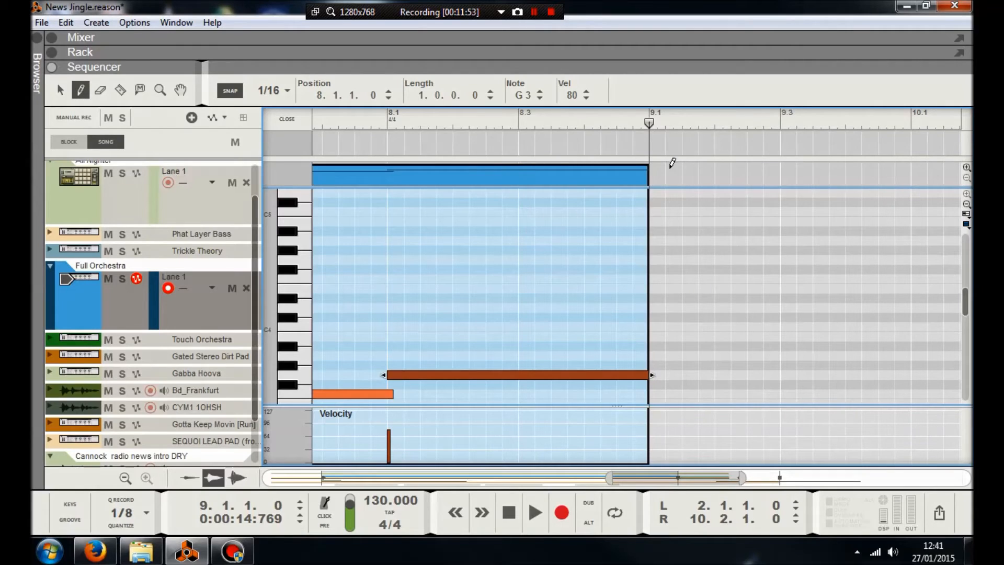
left_click_drag(654, 171, 654, 170)
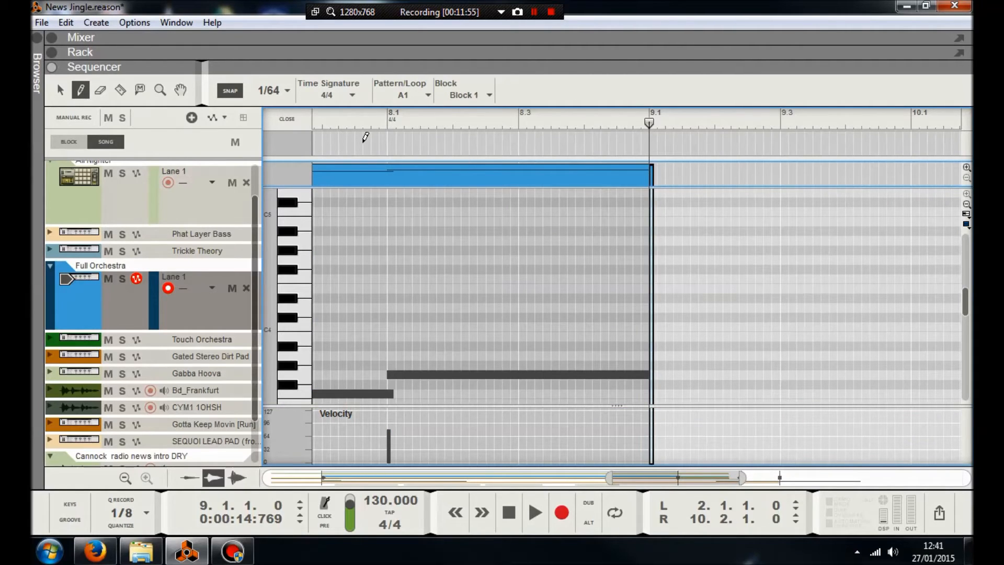
left_click(63, 95)
left_click_drag(656, 174, 760, 170)
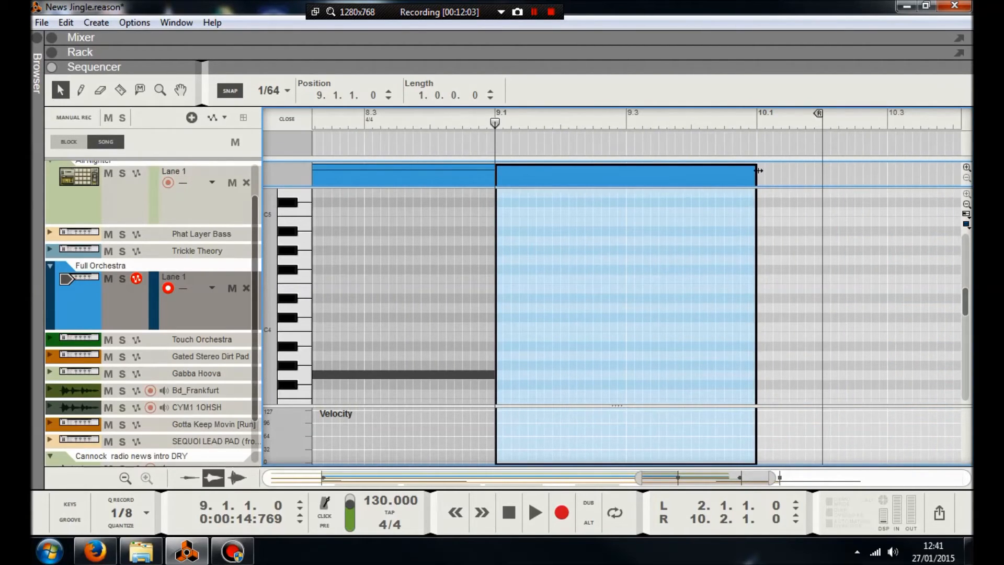
scroll(721, 225, "down", 4)
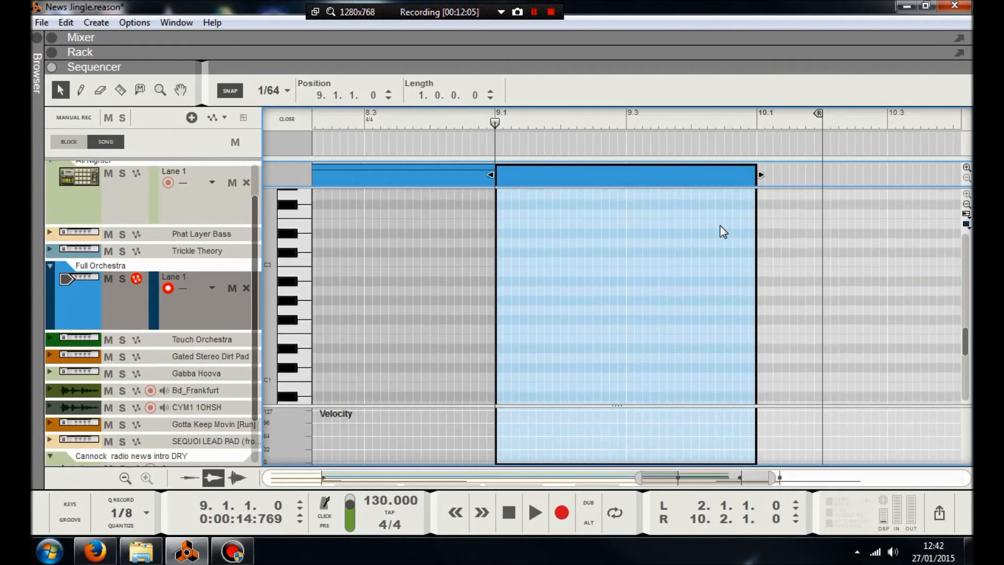
left_click(282, 120)
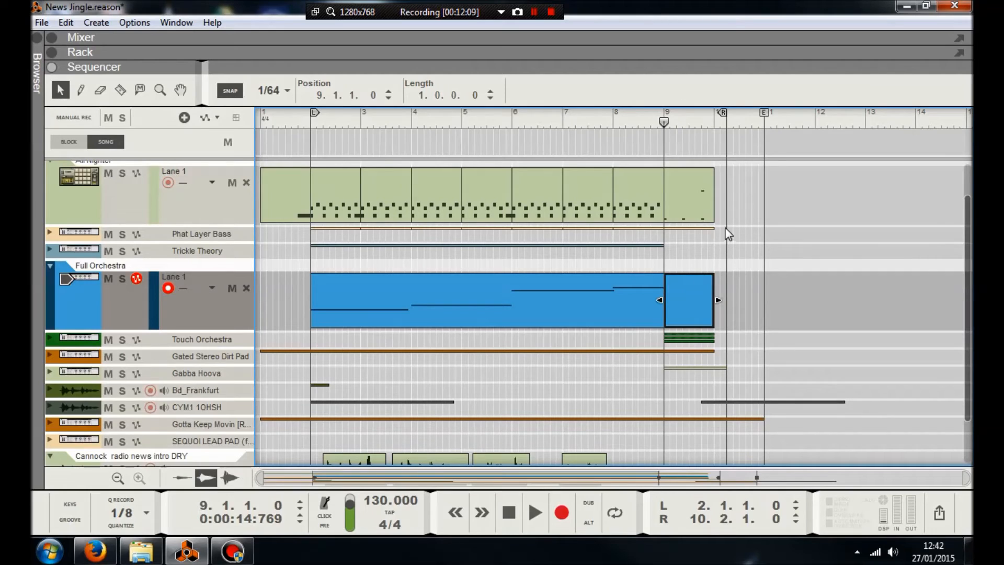
- Open the new Full Orchestra clip, draw a one-beat C2 note at 9.1.1, and play it back from 8.3
double_click(685, 298)
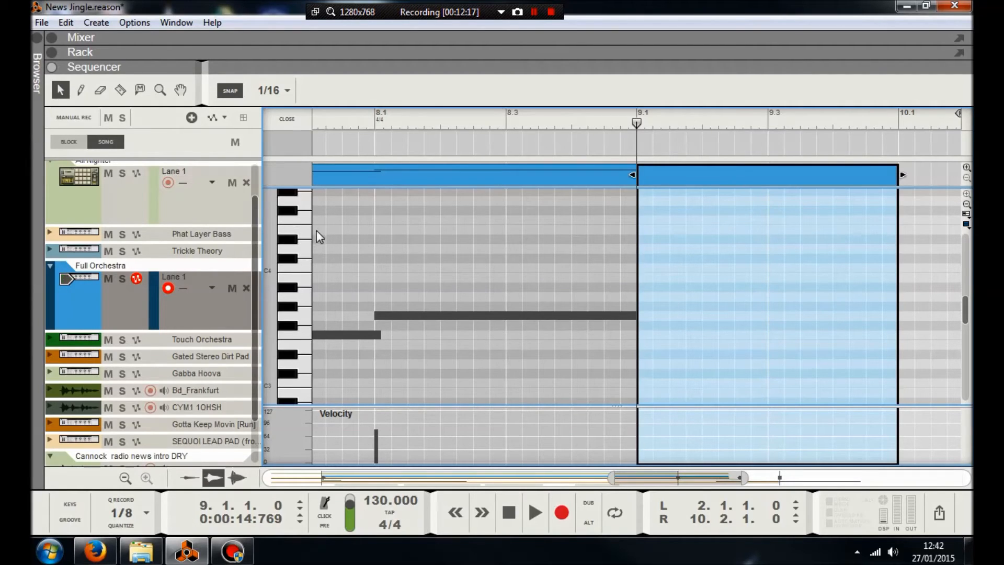
left_click(81, 89)
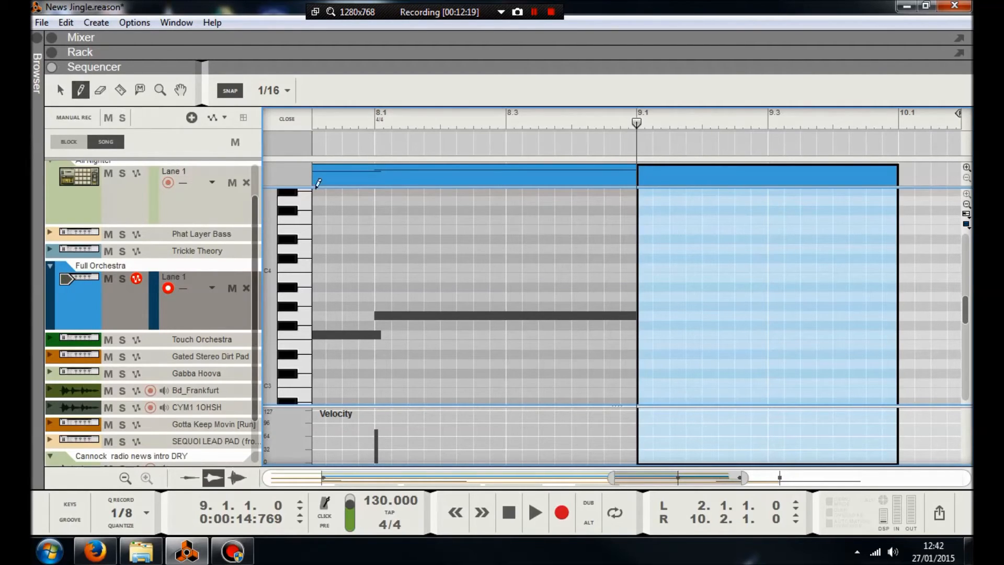
scroll(632, 331, "down", 3)
scroll(314, 324, "down", 6)
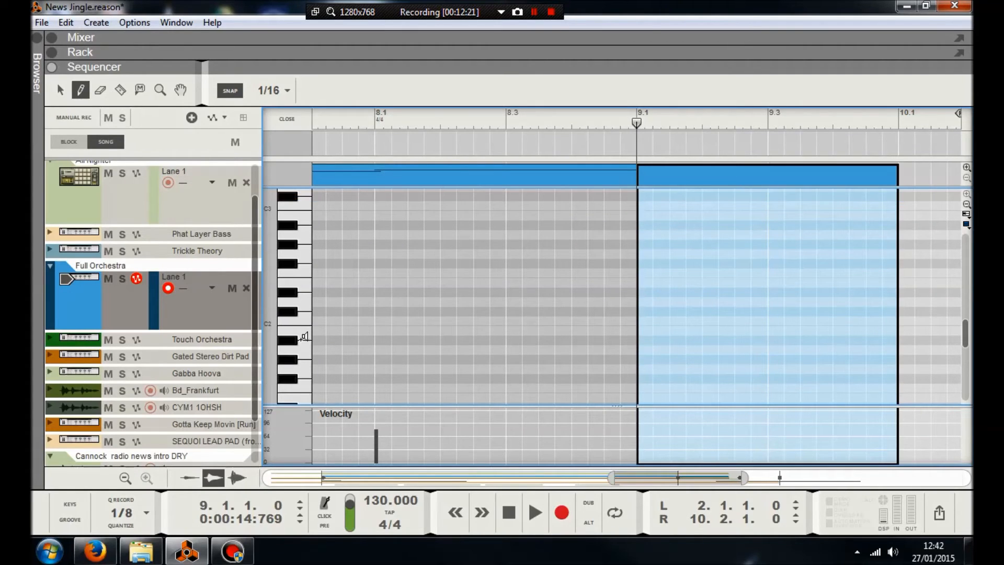
left_click(294, 294)
left_click(303, 317)
left_click_drag(639, 320, 702, 321)
left_click(457, 123)
key("space")
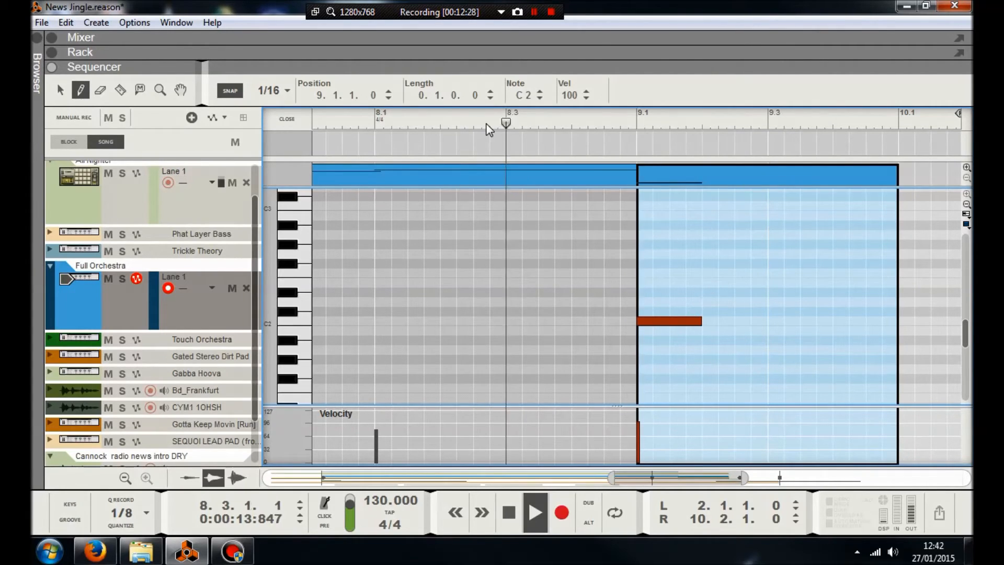
key("space")
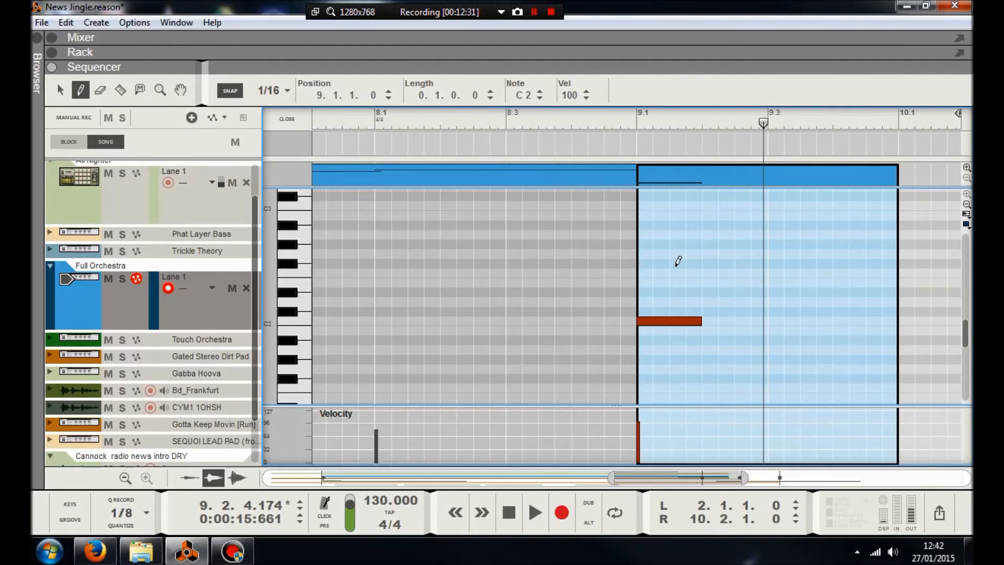
- Play from bar 9 to find the next hit, add a two-sixteenth D#2 note at 9.2.3, and audition it
left_click(638, 126)
key("space")
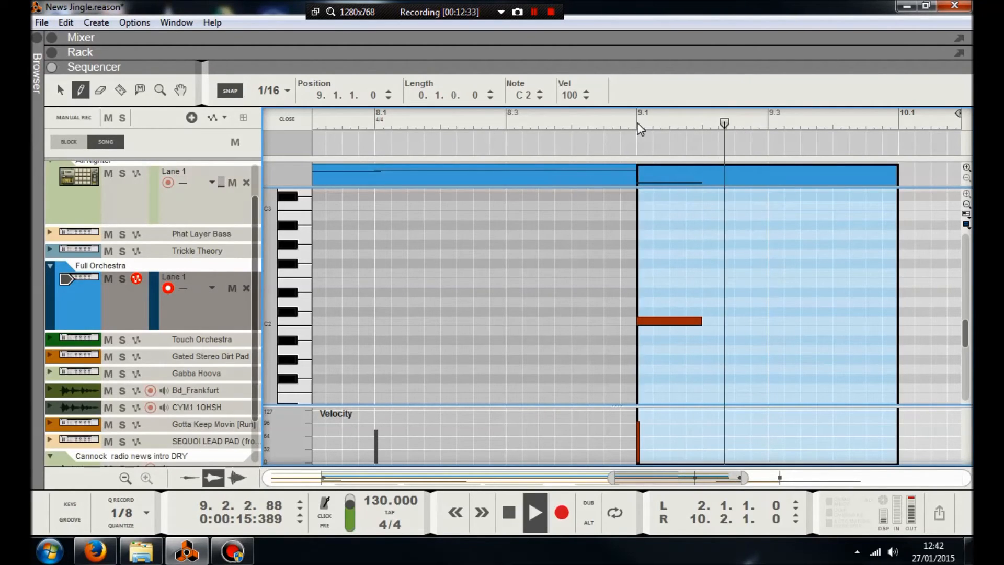
key("space")
left_click_drag(737, 292, 767, 288)
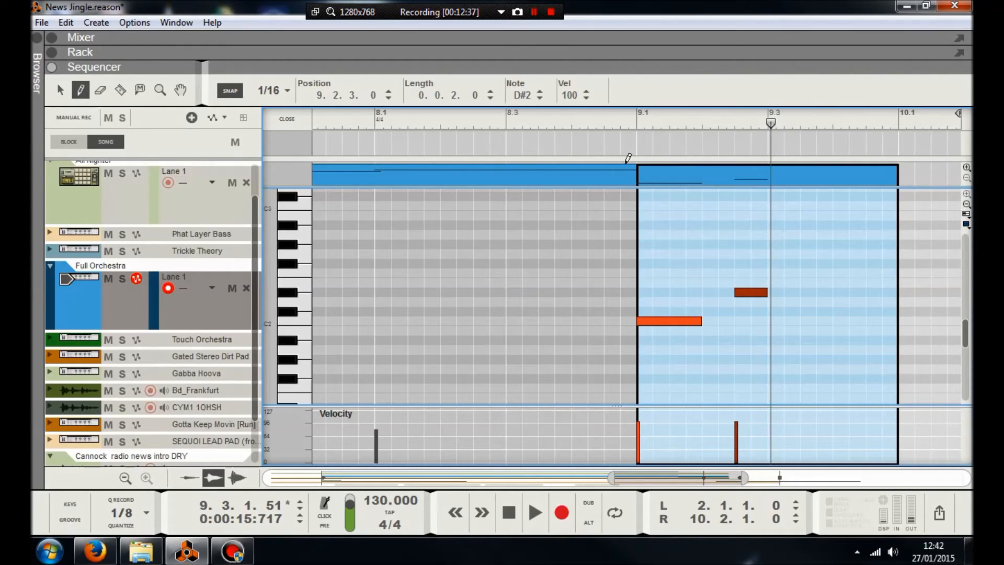
left_click(636, 124)
key("space")
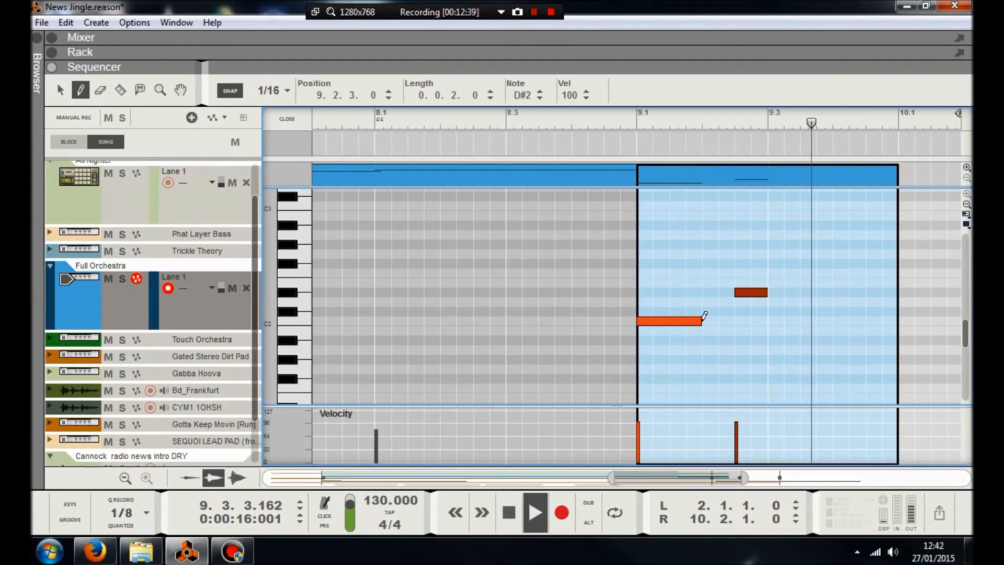
key("space")
- Shorten the C2 note at 9.1.1 to two sixteenths and play the clip back from bar 9
key("q")
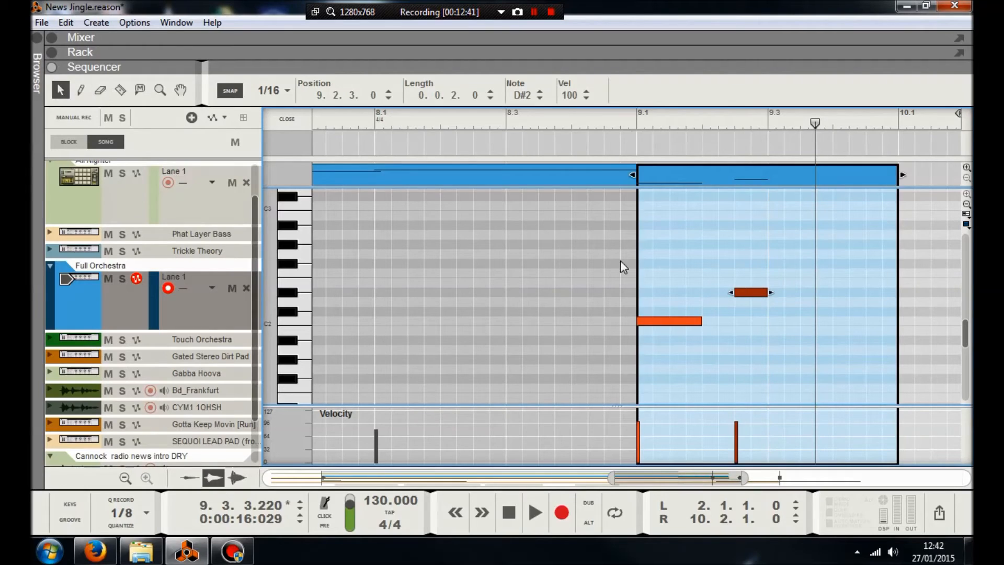
left_click(674, 320)
left_click_drag(692, 322, 684, 322)
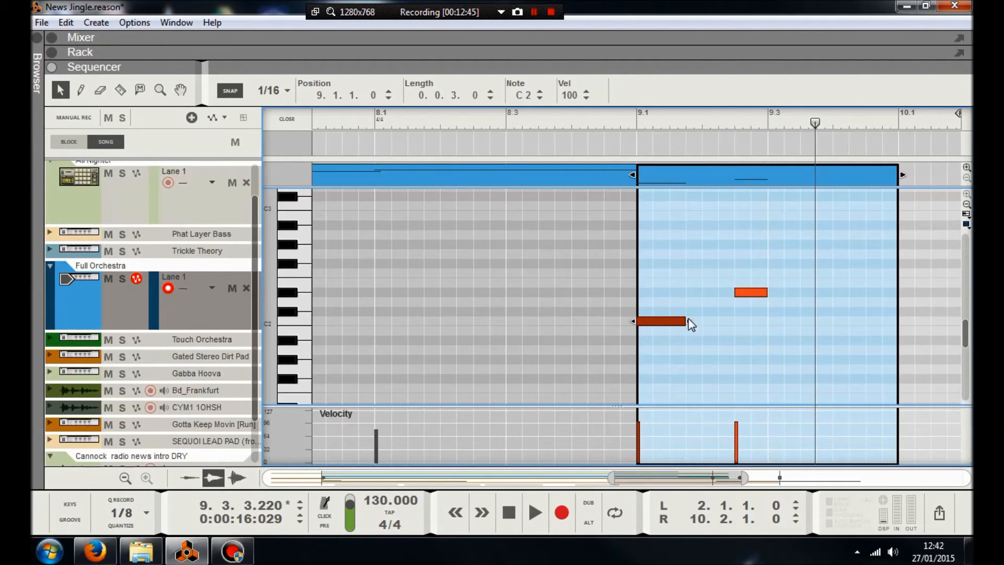
left_click_drag(678, 322, 669, 321)
left_click(637, 123)
key("space")
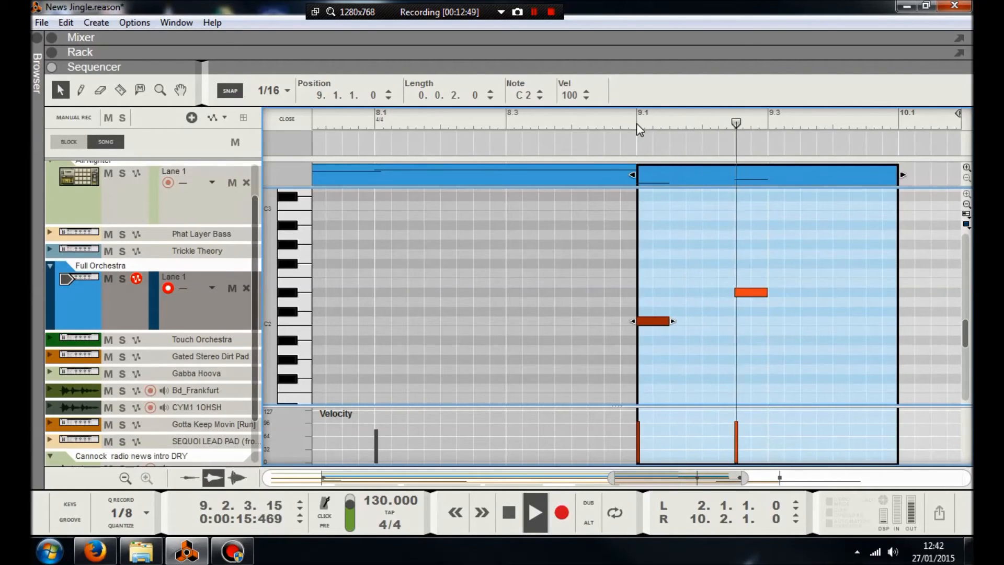
key("space")
- Play across bar 9, set the playhead to 9.4.1, and draw a two-sixteenth F2 note there in the Full Orchestra clip
left_click(81, 89)
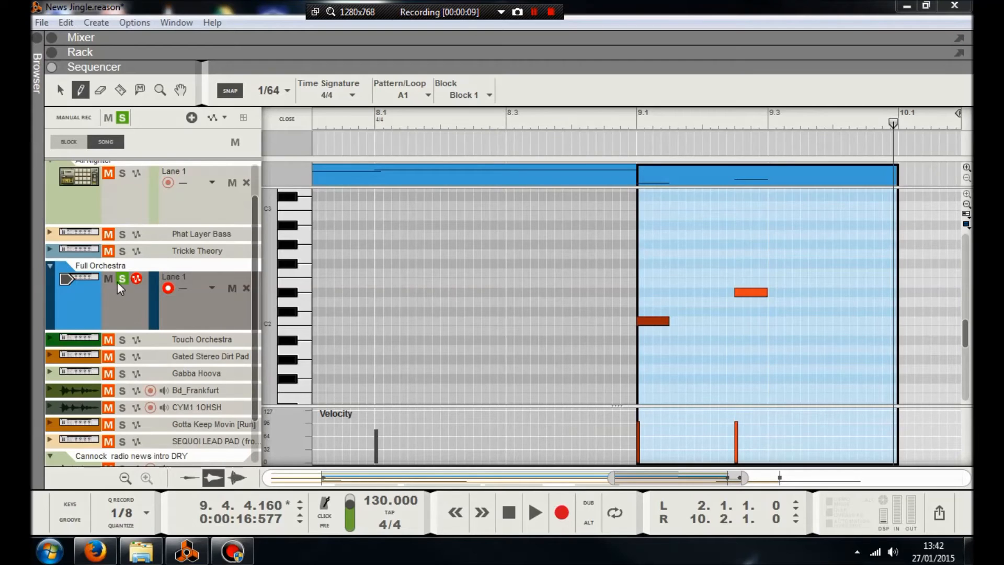
left_click(635, 124)
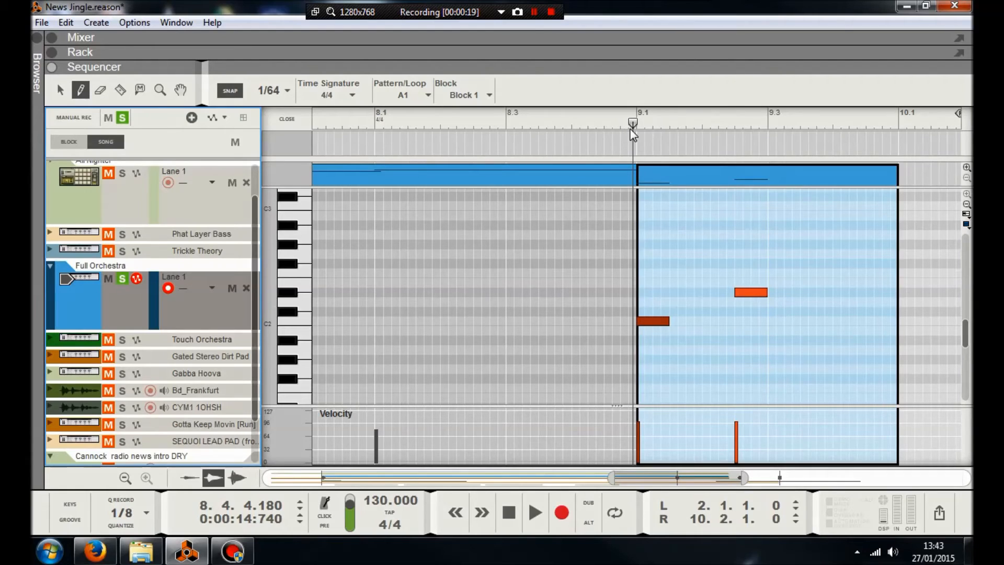
left_click_drag(633, 124, 634, 124)
key("space")
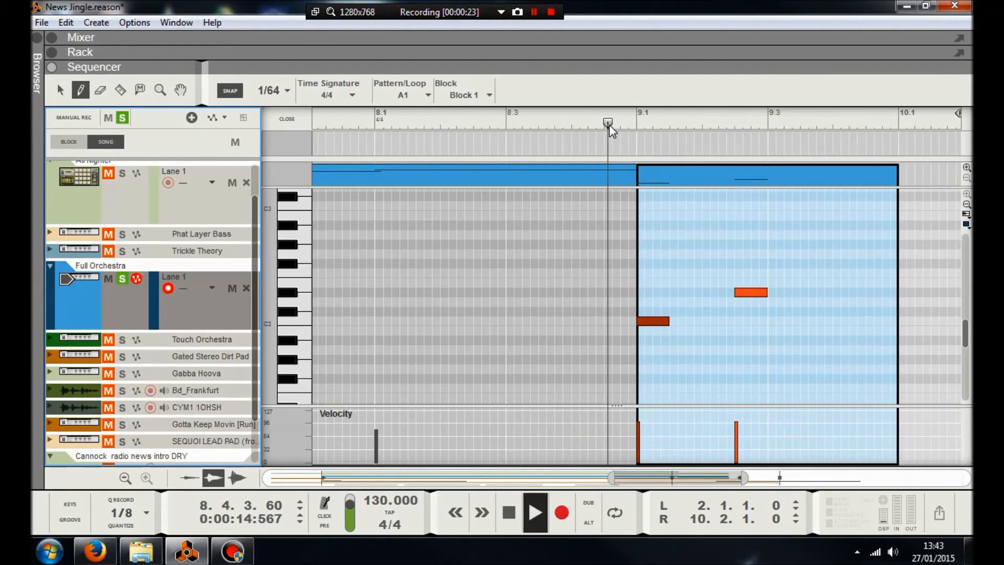
key("space")
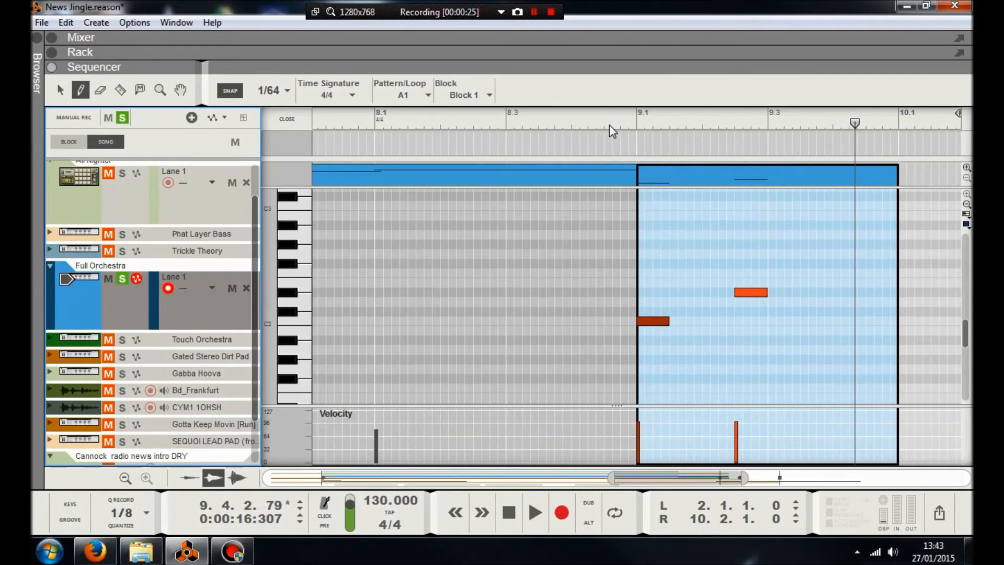
left_click_drag(856, 122, 833, 123)
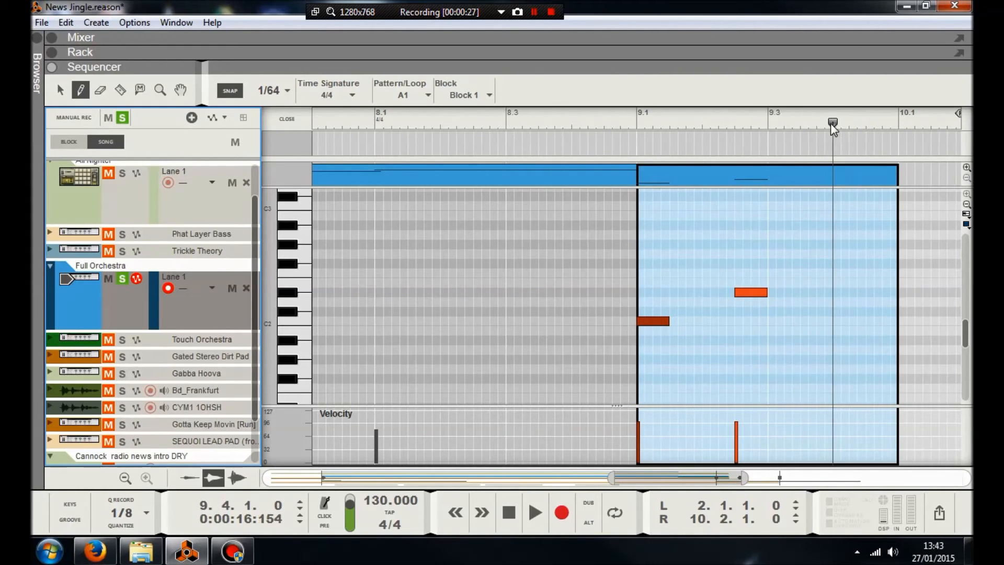
left_click(839, 272)
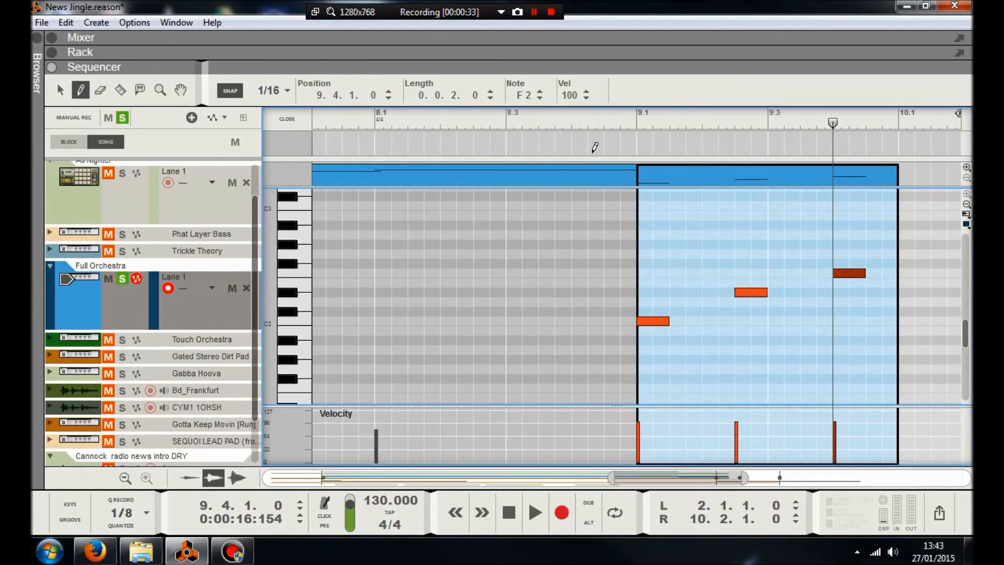
- Play the three-note Full Orchestra phrase back from the start of bar 9
left_click(637, 123)
key("space")
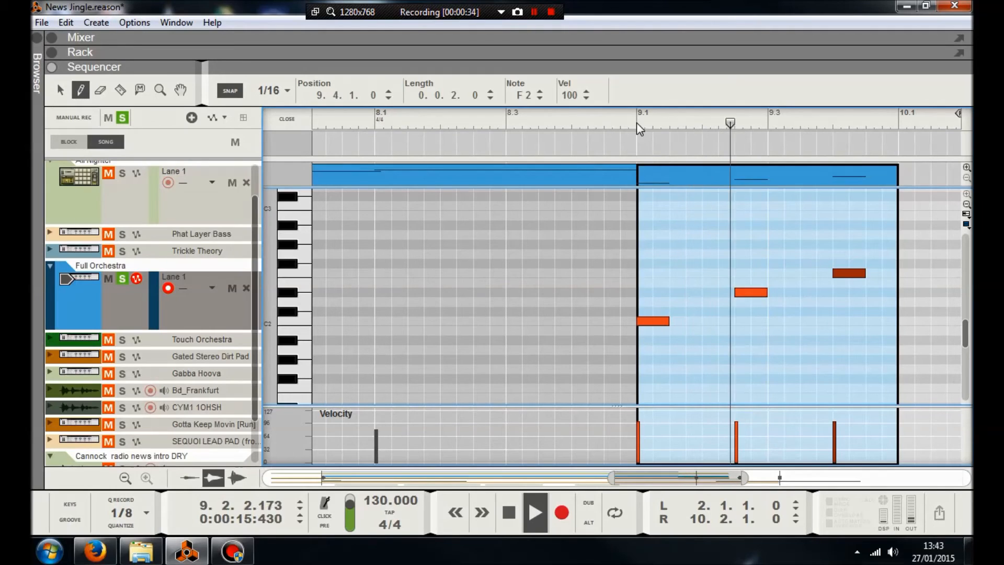
key("space")
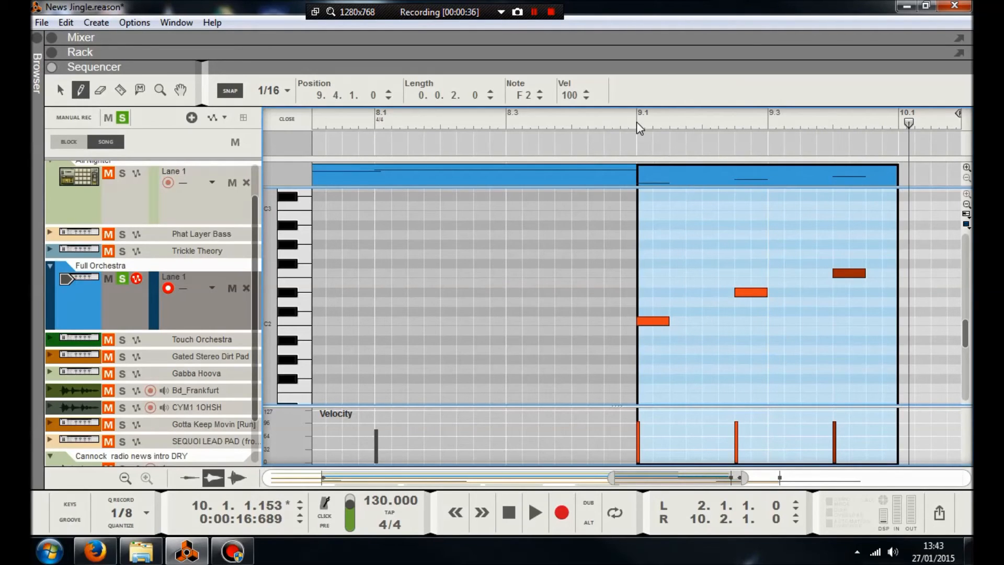
- Return to the arrangement, solo All Nighter alongside Full Orchestra, and play both through the bar 9 ending
left_click(281, 118)
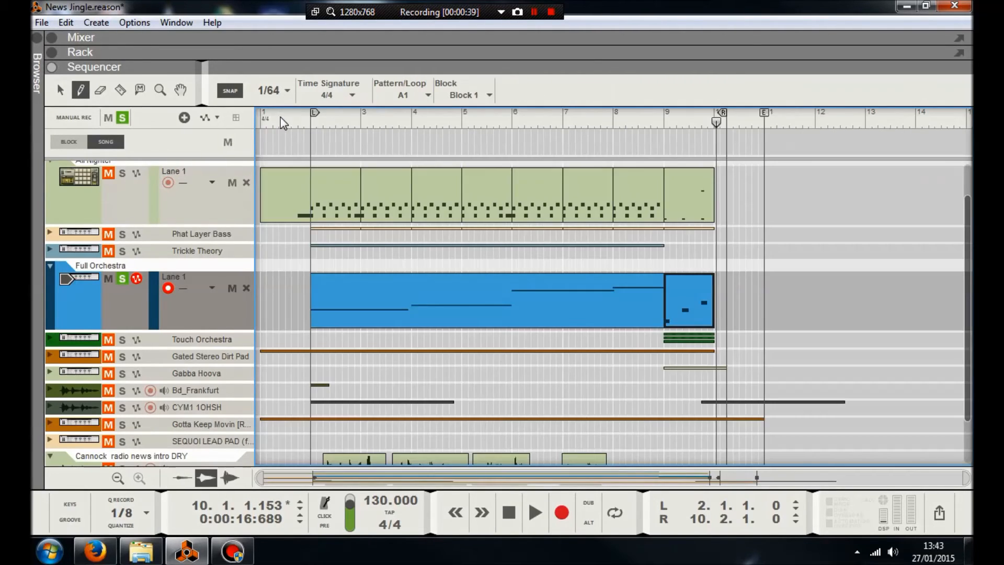
left_click(662, 125)
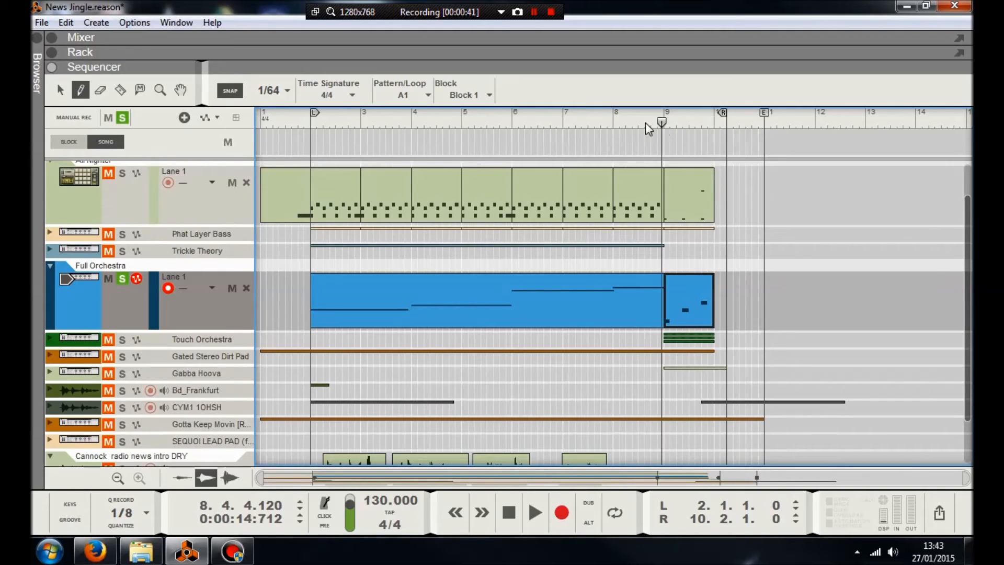
left_click(120, 174)
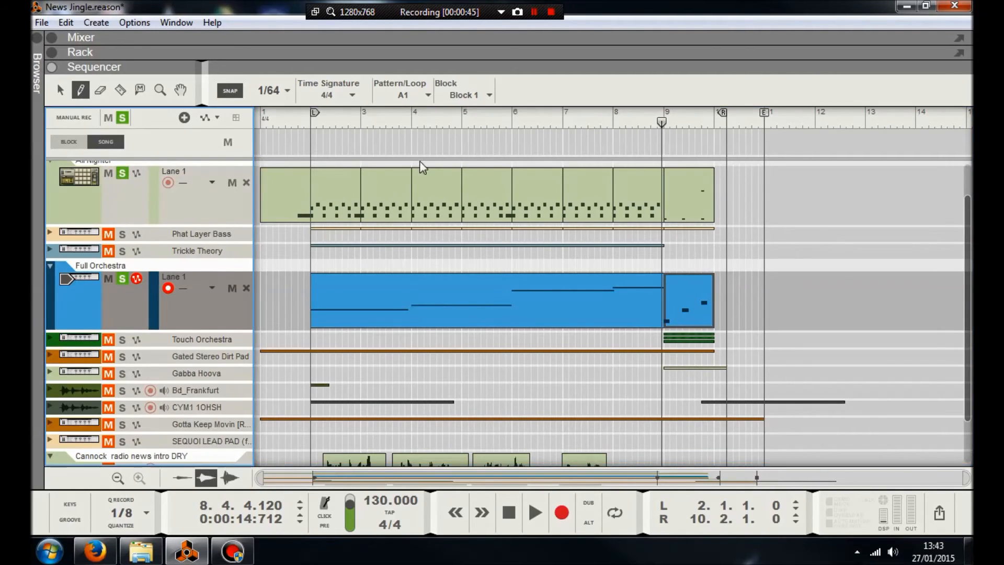
left_click(589, 118)
key("space")
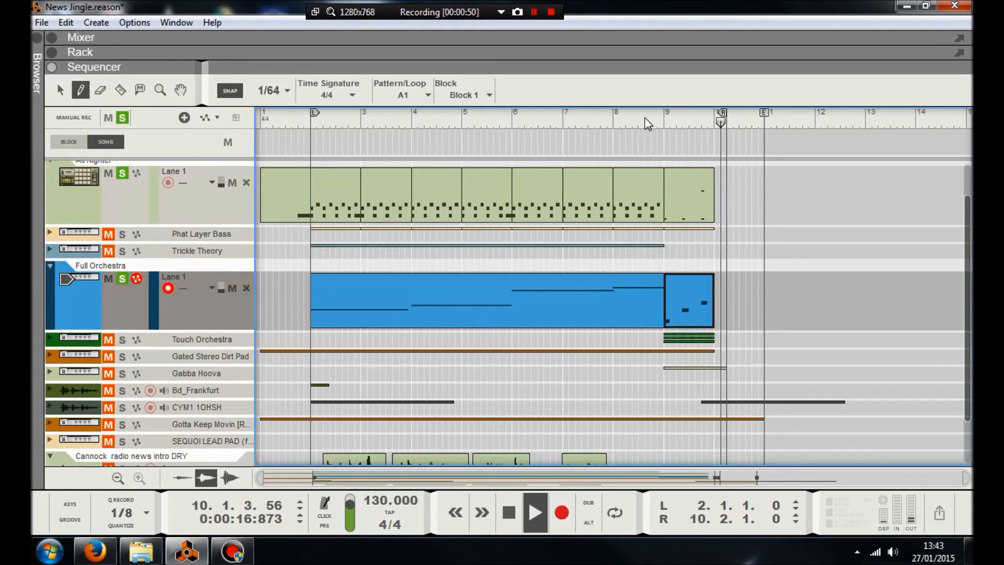
key("space")
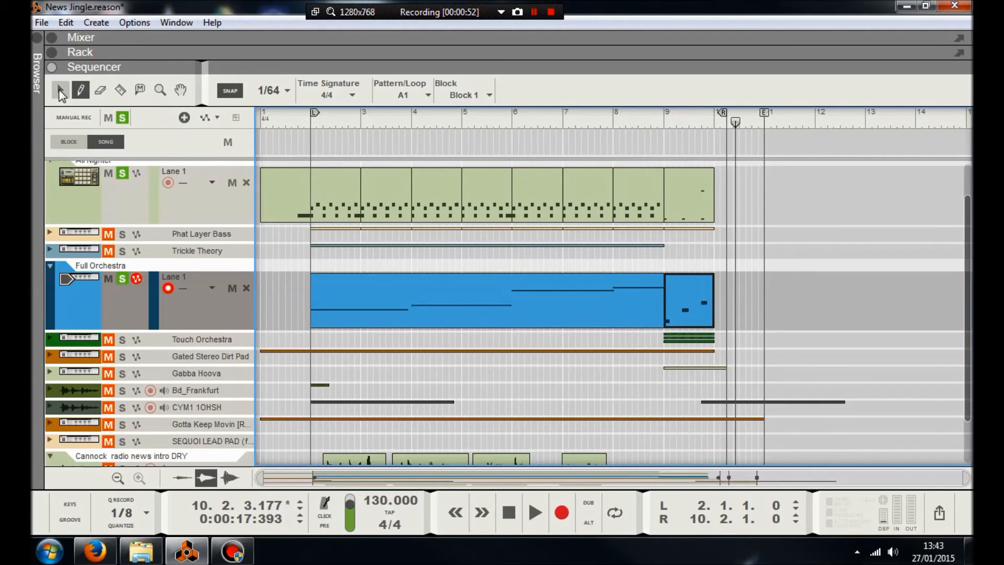
- Open the one-bar Full Orchestra clip at bar 9 and draw a two-sixteenth C1 note at 9.1.1
left_click(60, 90)
double_click(677, 292)
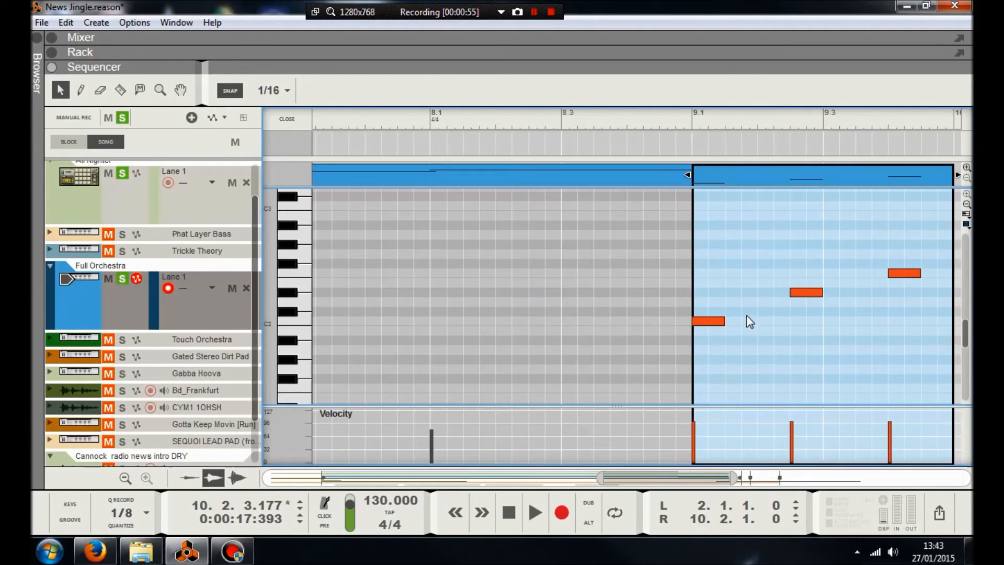
scroll(746, 324, "down", 2)
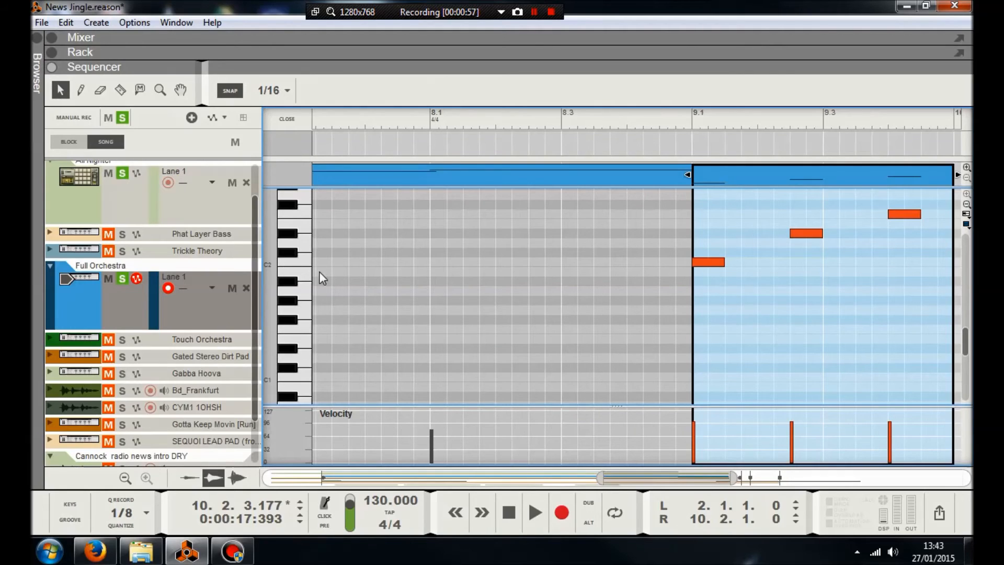
scroll(747, 323, "down", 2)
scroll(715, 299, "up", 2)
left_click(81, 96)
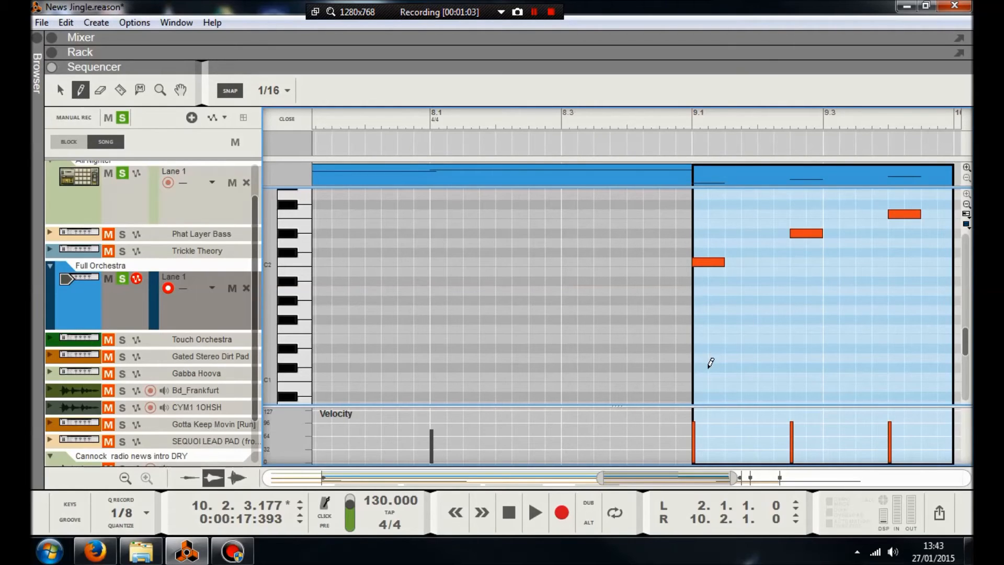
scroll(707, 359, "down", 2)
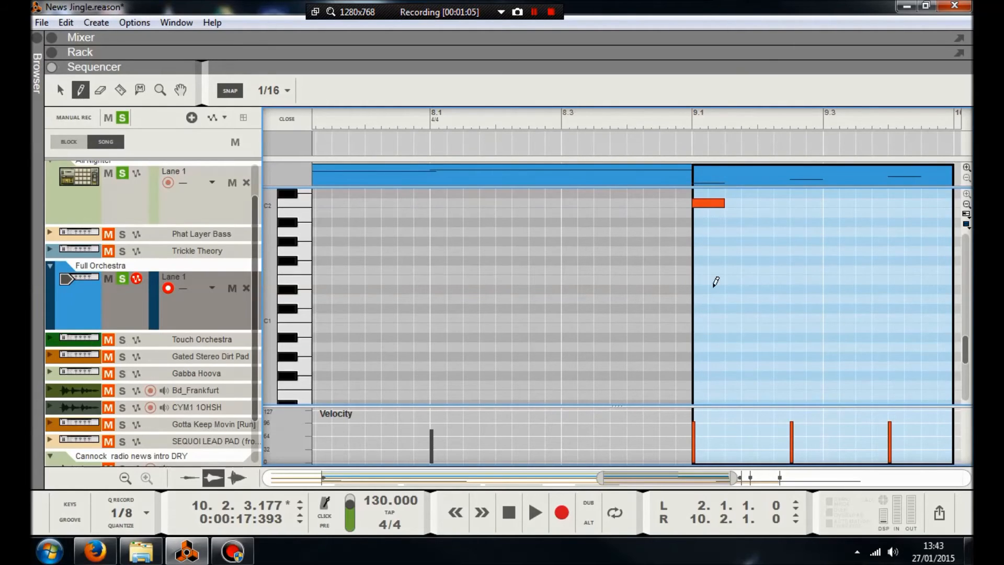
left_click(697, 316)
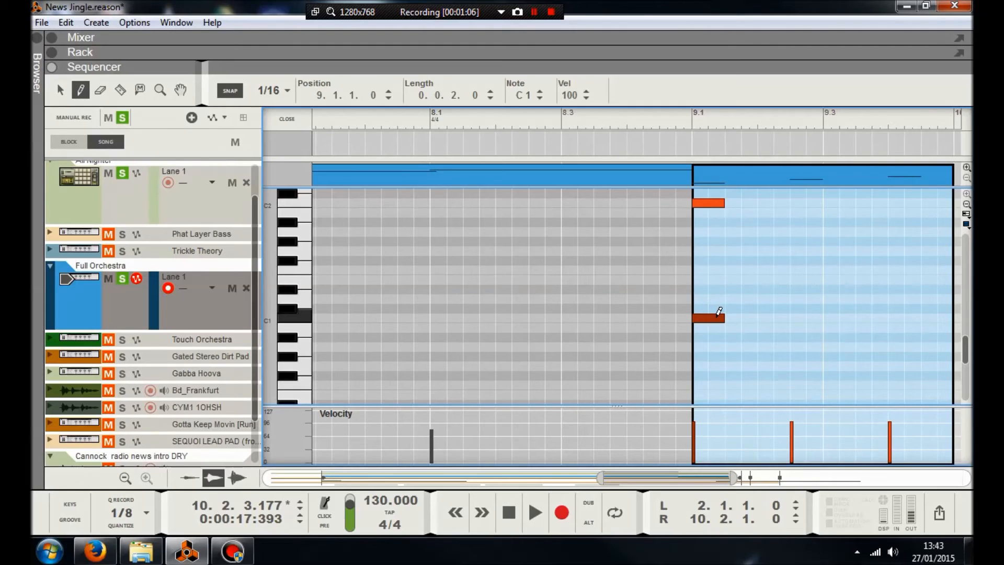
- Set the playhead to 9.2.3 and draw a two-sixteenth D#1 note there in the Full Orchestra clip
scroll(748, 298, "up", 2)
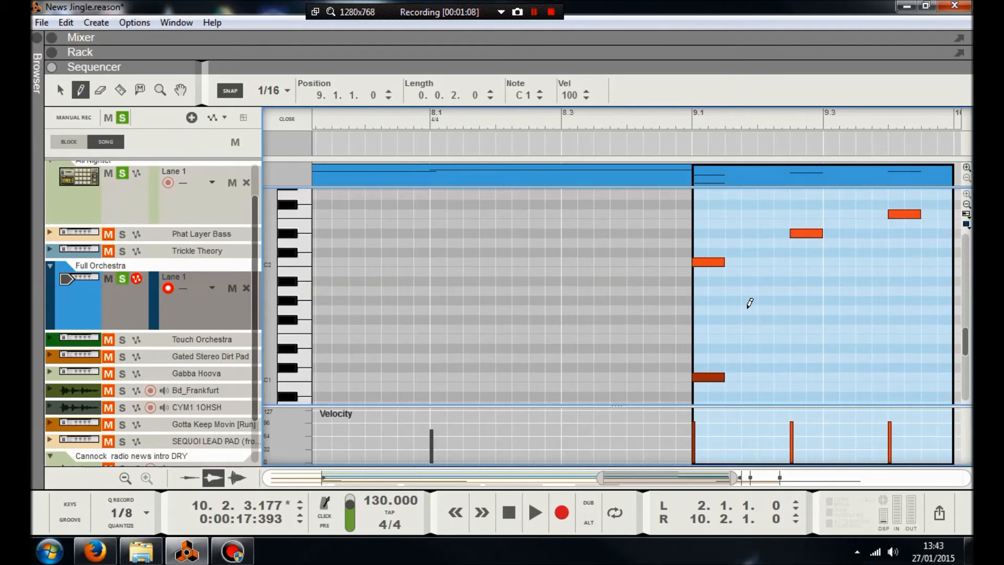
left_click(774, 125)
left_click_drag(776, 121, 789, 121)
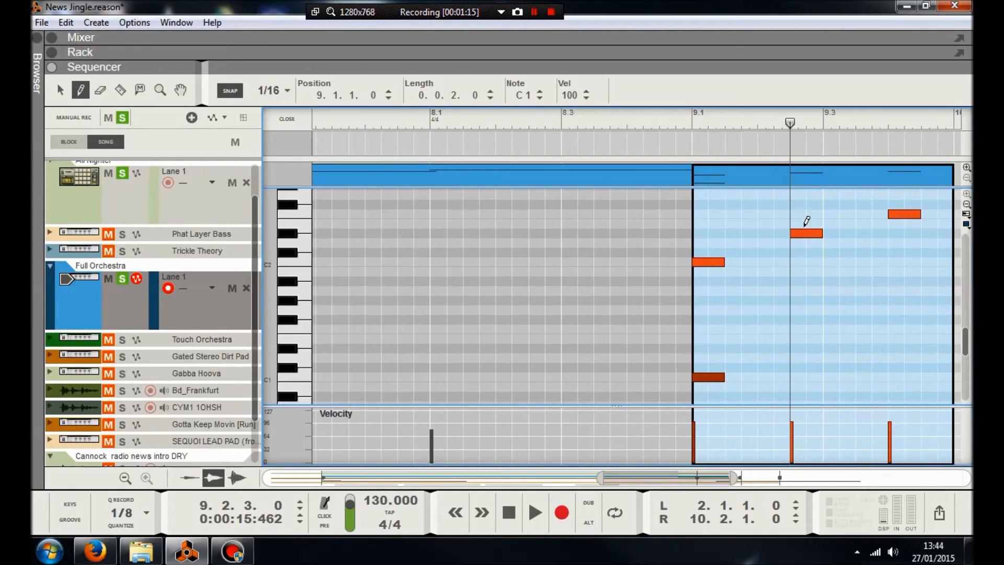
scroll(811, 269, "down", 4)
left_click_drag(792, 230, 817, 229)
scroll(804, 220, "up", 4)
- Set the playhead to 9.4.1 and draw a two-sixteenth F1 note there, an octave below the F2 note
scroll(804, 221, "up", 2)
scroll(803, 227, "down", 2)
mouse_move(790, 134)
left_mouse_down()
mouse_move(876, 137)
mouse_move(883, 157)
left_mouse_up()
scroll(884, 233, "down", 2)
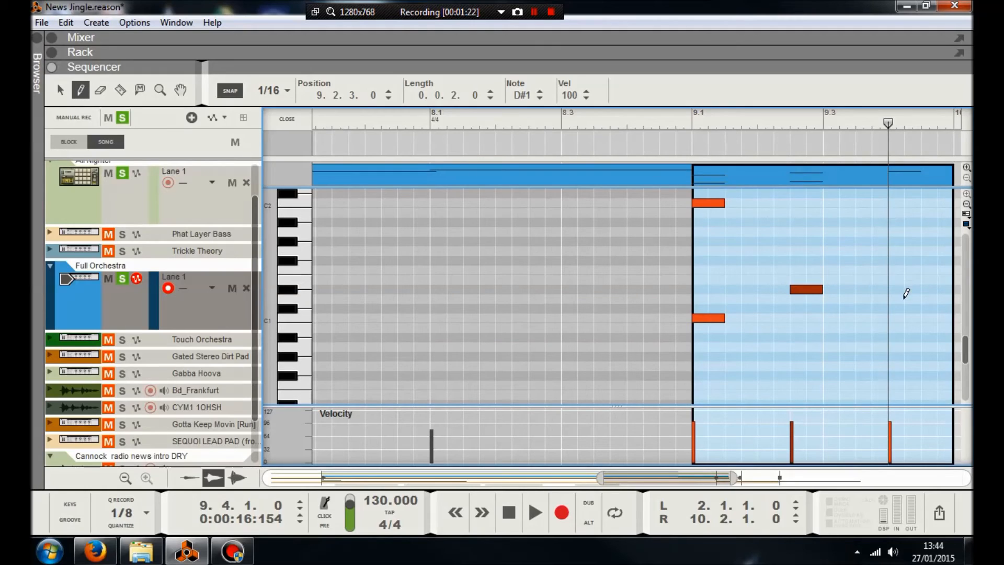
left_click(895, 268)
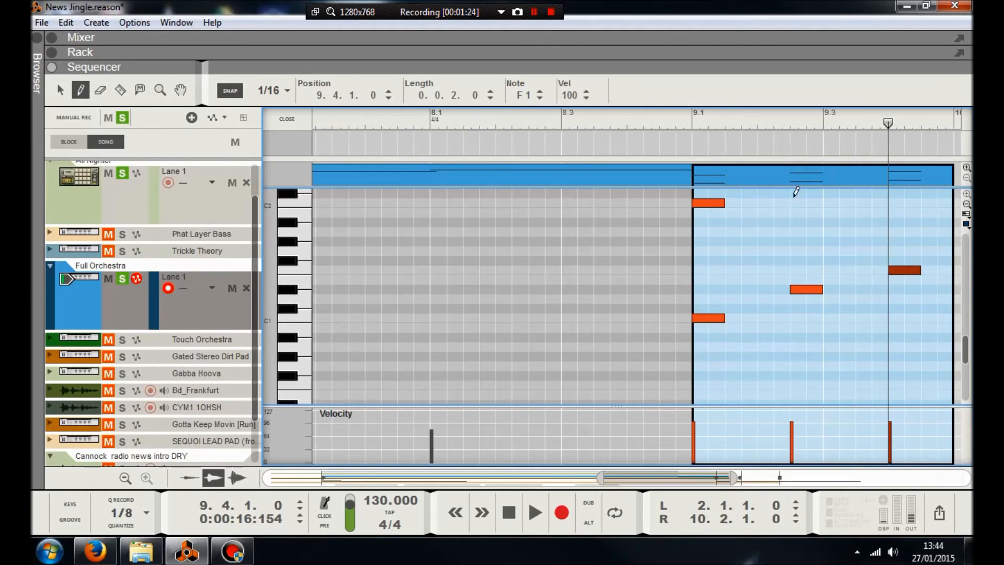
- Play the octave-doubled Full Orchestra phrase back from 8.3
left_click(564, 126)
key("space")
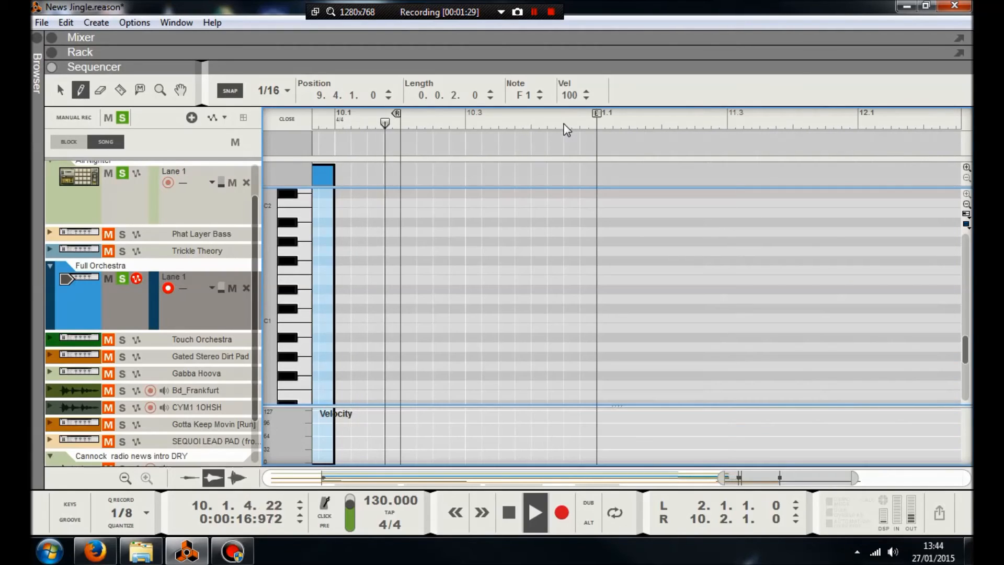
key("space")
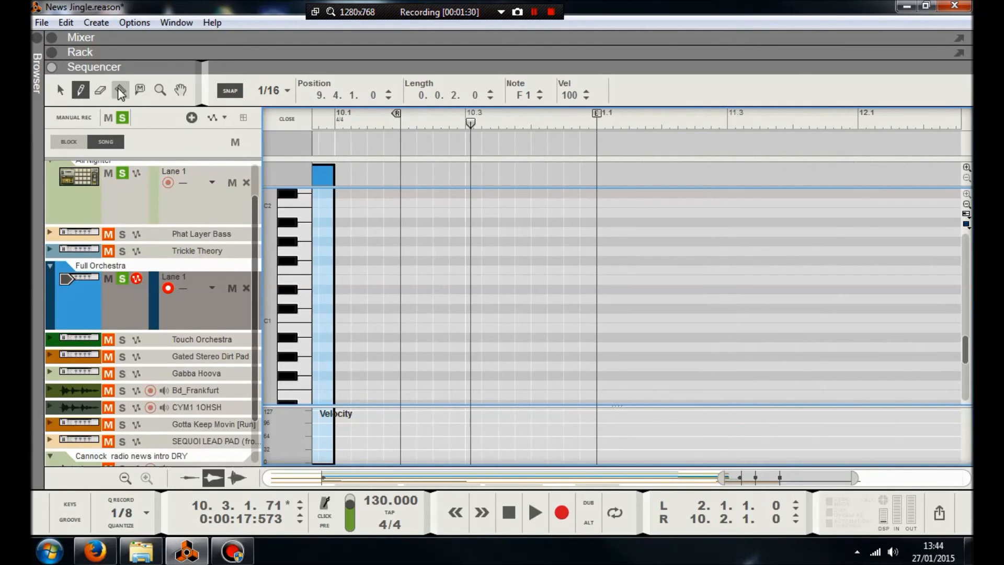
- Return to the arrangement, unsolo Full Orchestra and All Nighter, and move the playhead to the song start
left_click(272, 118)
left_click(123, 279)
left_click(120, 173)
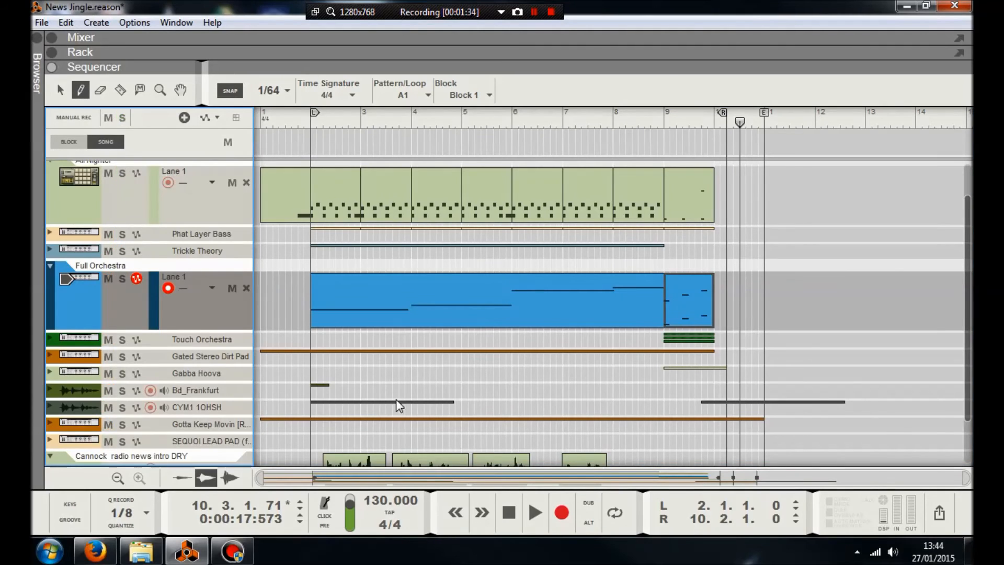
left_click(461, 514)
left_click(510, 514)
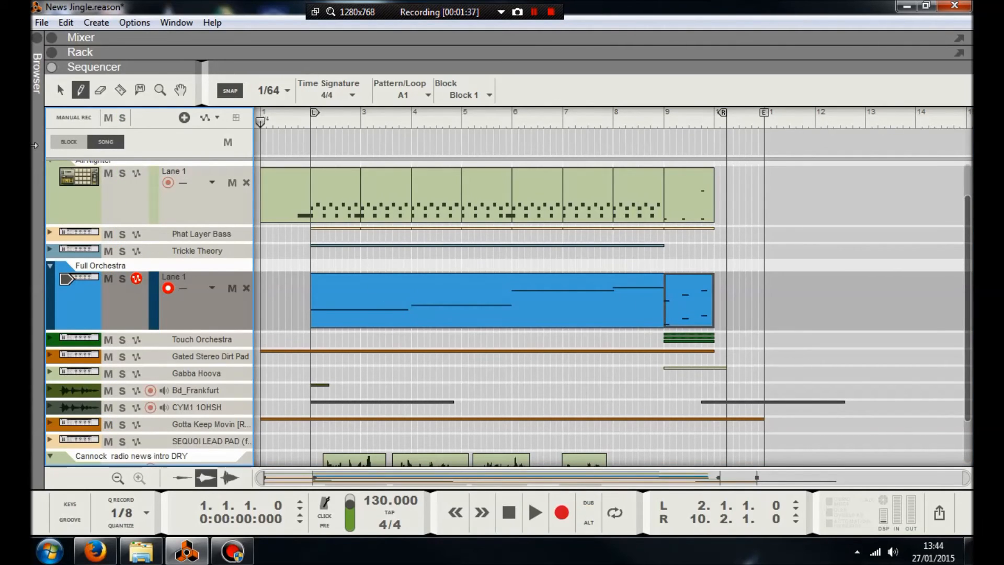
- Switch to the Selection tool and inspect the two clips on the Full Orchestra track
left_click(60, 90)
left_click_drag(295, 272, 648, 319)
left_click(771, 315)
left_click_drag(739, 285, 666, 316)
left_click(722, 303)
left_click(709, 314)
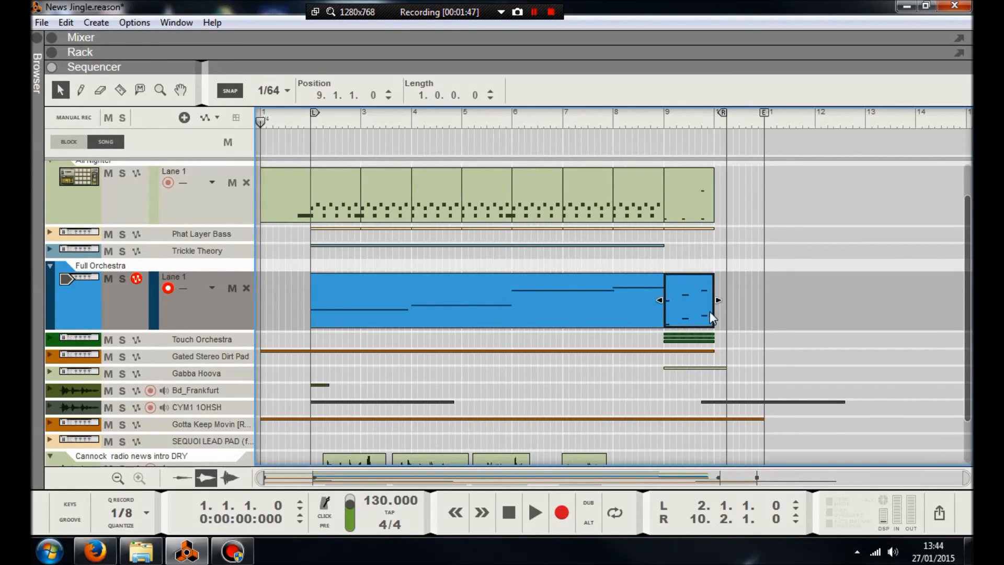
left_click(299, 289)
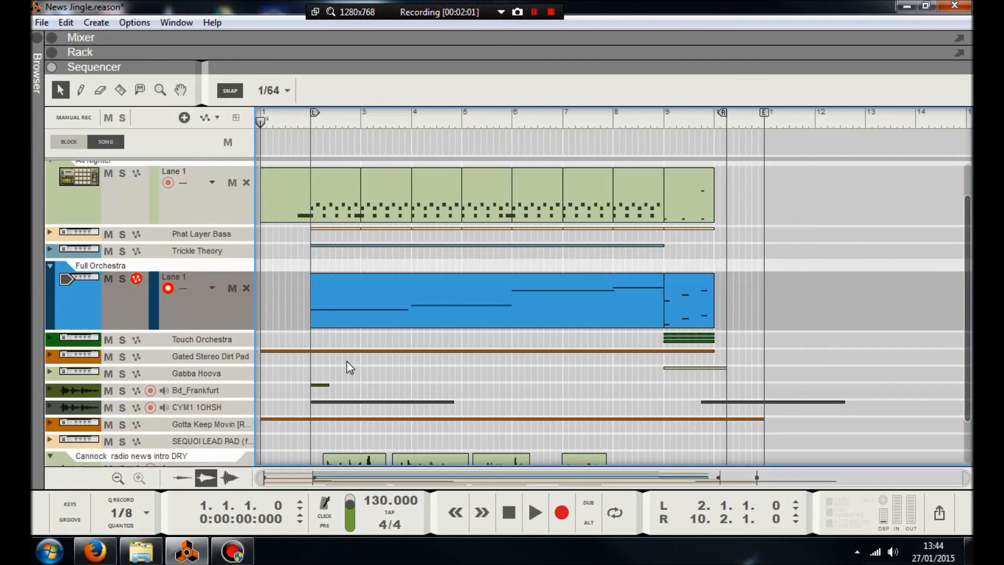
- Mute the Cannock radio news intro DRY track and play the whole jingle from the start
scroll(268, 371, "down", 2)
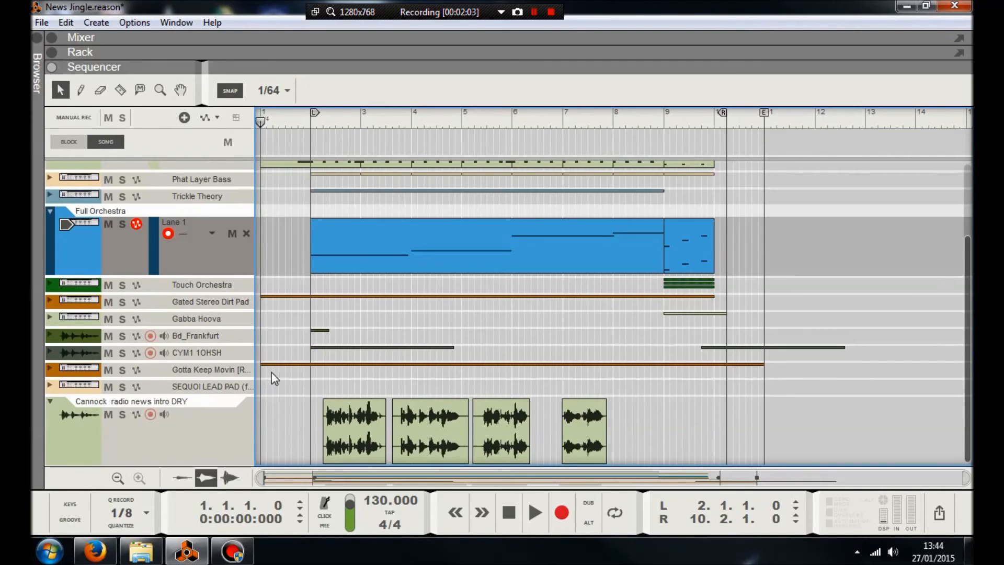
left_click(108, 415)
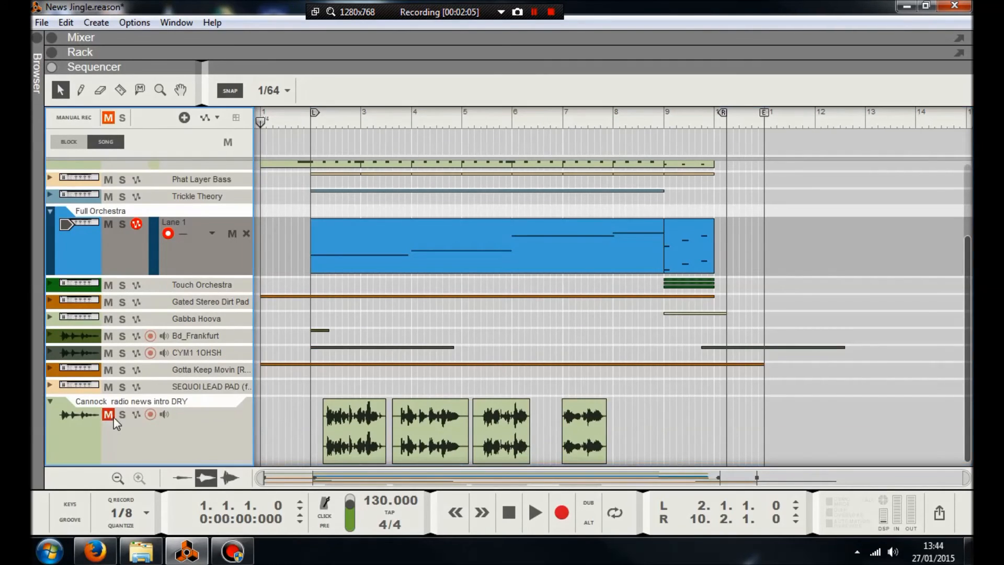
scroll(299, 402, "up", 4)
key("space")
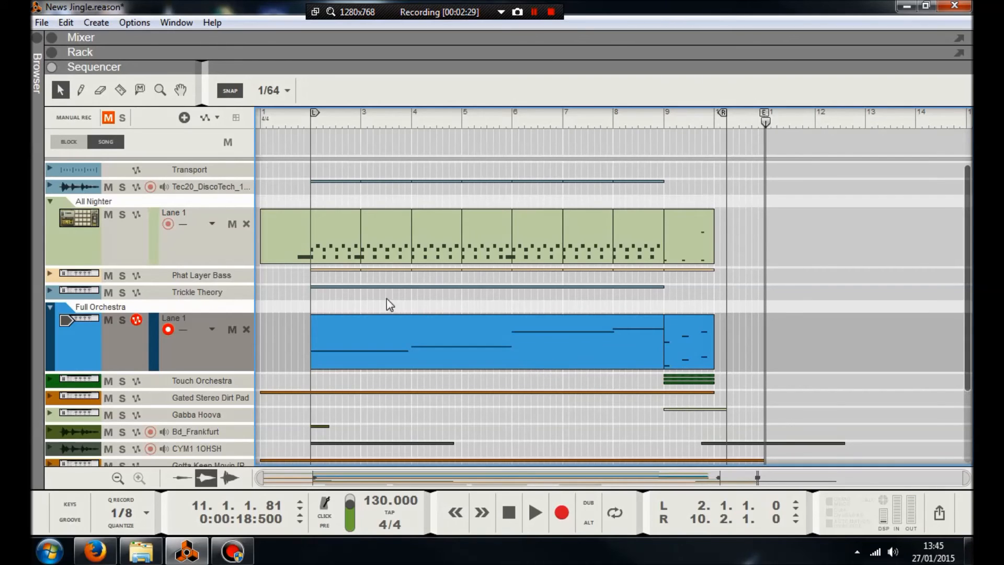
- Solo Full Orchestra and play the track from just before bar 2 into bar 6
left_click(309, 125)
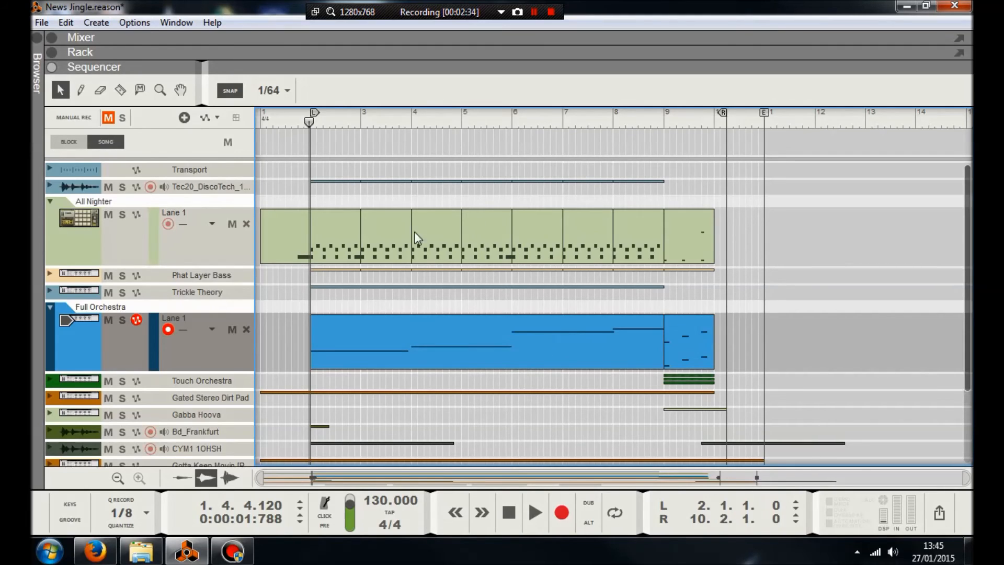
left_click(120, 320)
key("space")
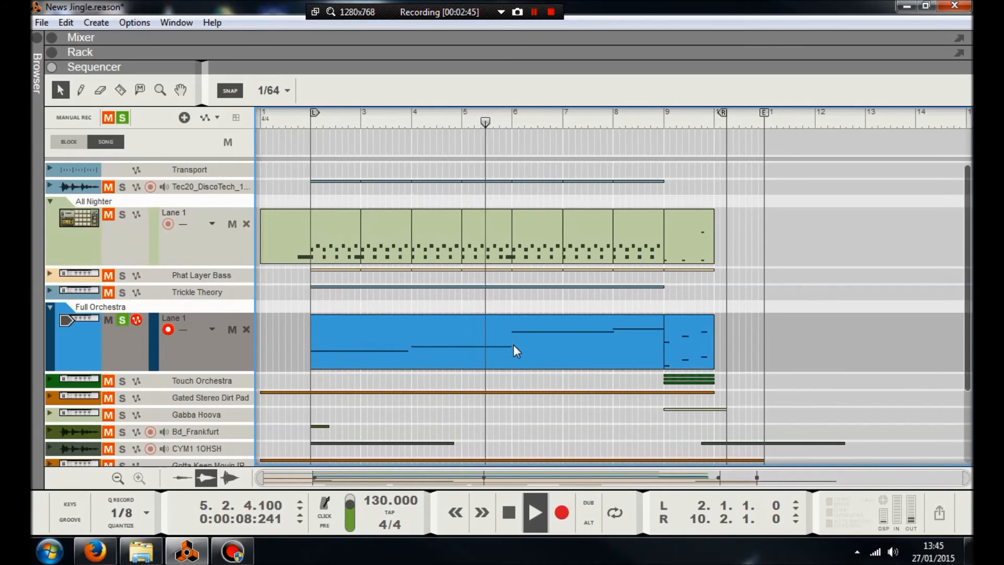
key("space")
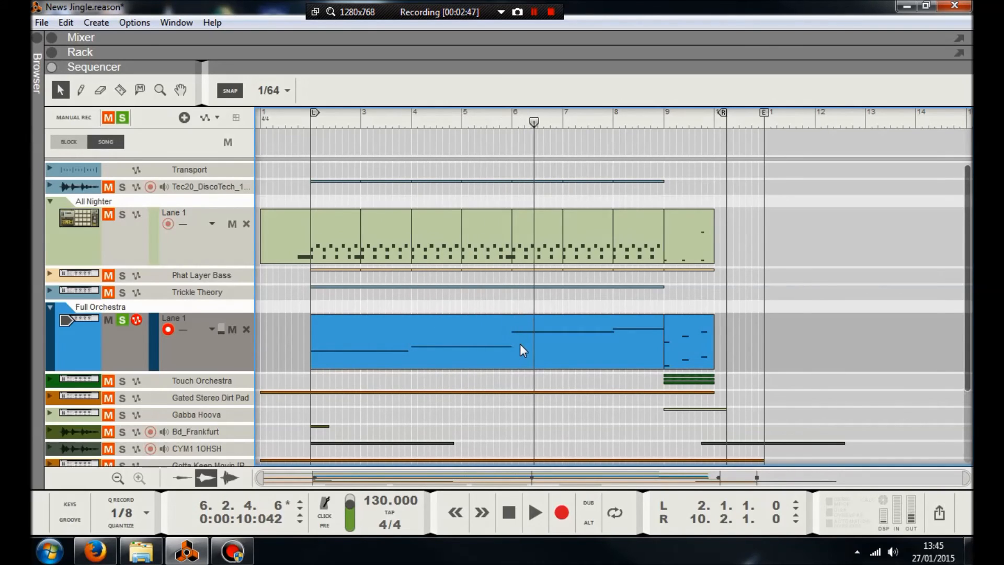
- Open the long Full Orchestra clip and lower the note at 6.1.1 to D#3
double_click(520, 344)
scroll(586, 314, "down", 3)
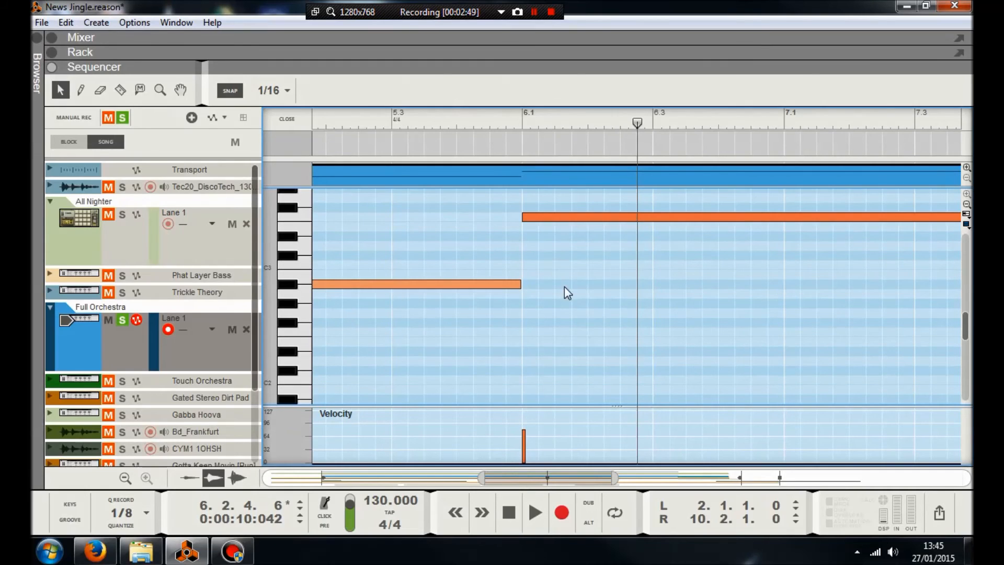
left_click_drag(530, 218, 526, 239)
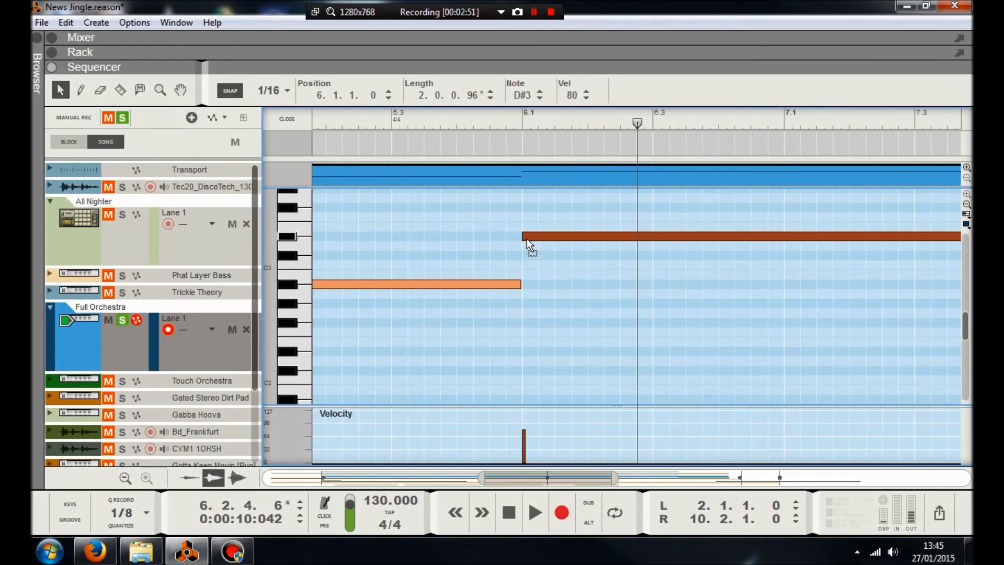
- Return to the arrangement and play Full Orchestra from bar 2 into bar 7 to hear the D#3 note
left_click(272, 120)
left_click(313, 125)
key("space")
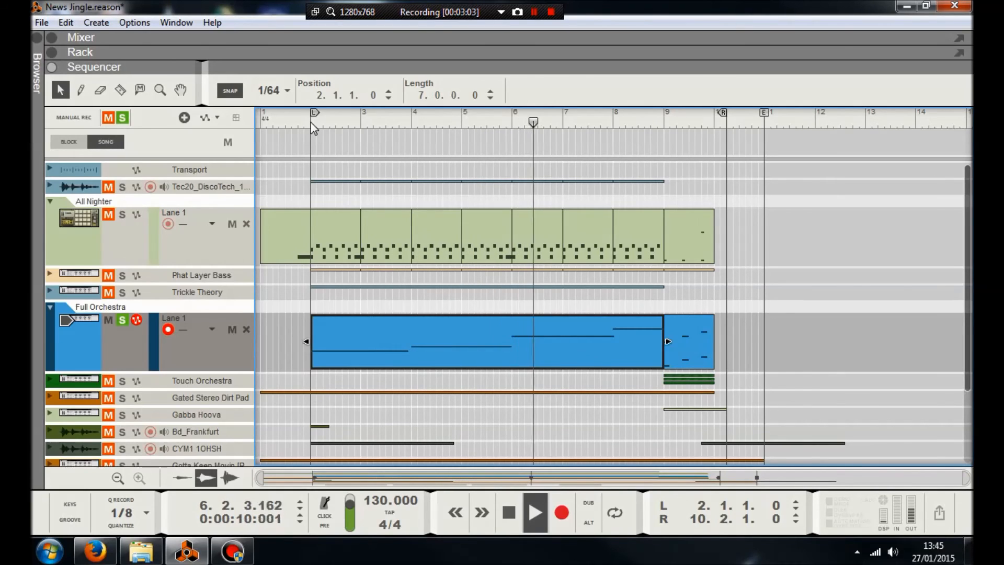
key("space")
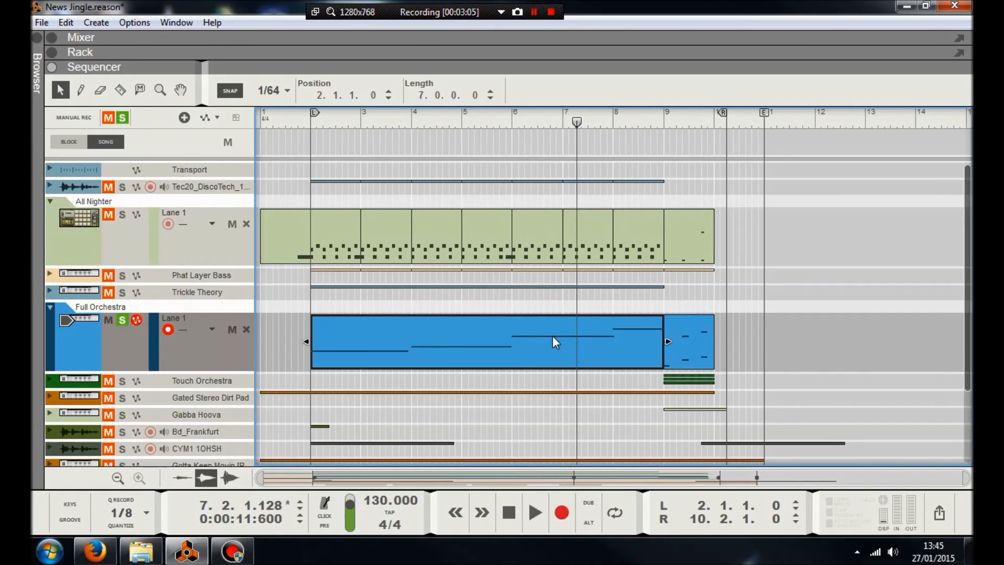
- Reopen the long Full Orchestra clip and set the velocity of the D#3 note at 6.1.1 to 60
double_click(553, 336)
left_click(487, 240)
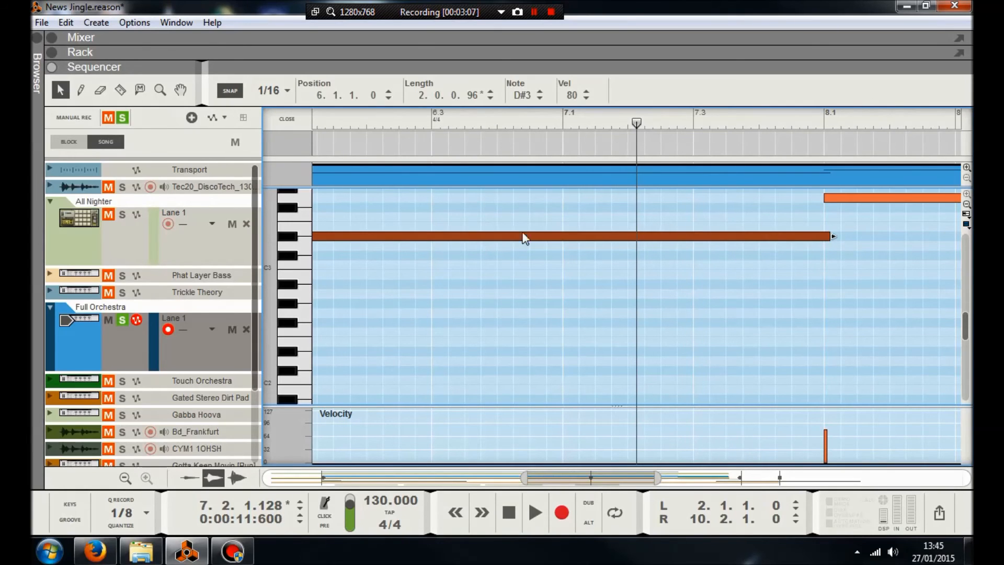
double_click(567, 94)
left_click(916, 154)
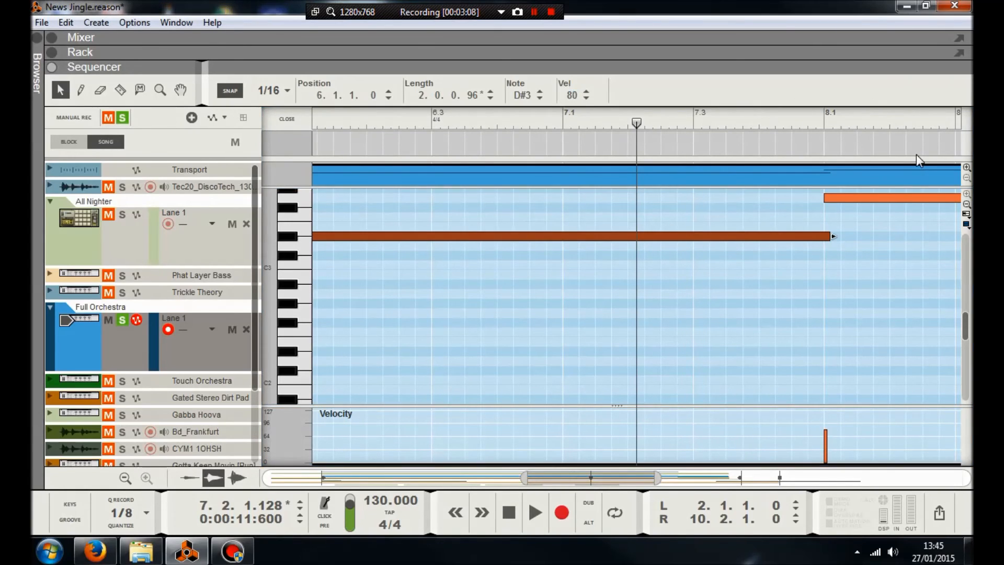
left_click(528, 183)
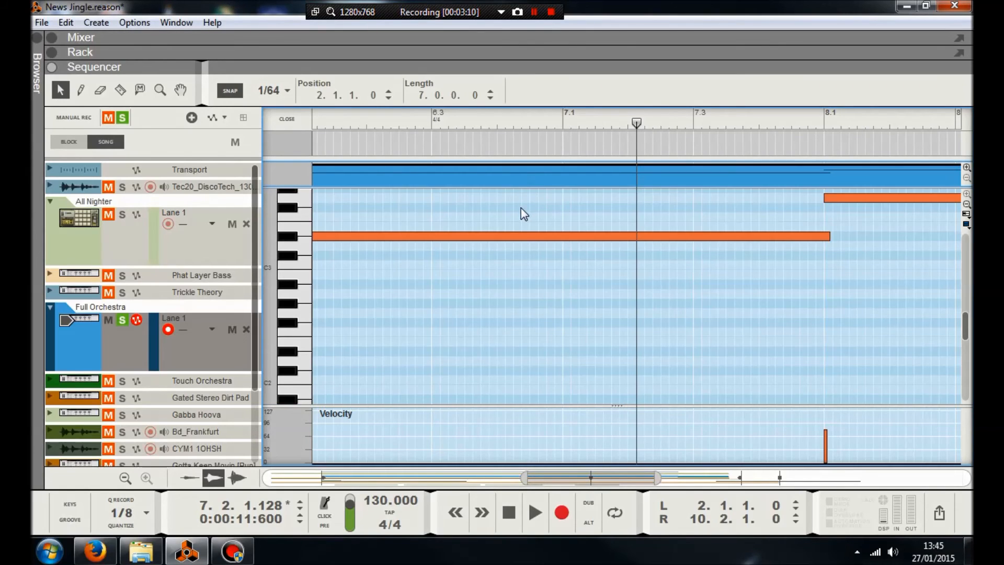
left_click(515, 237)
double_click(573, 96)
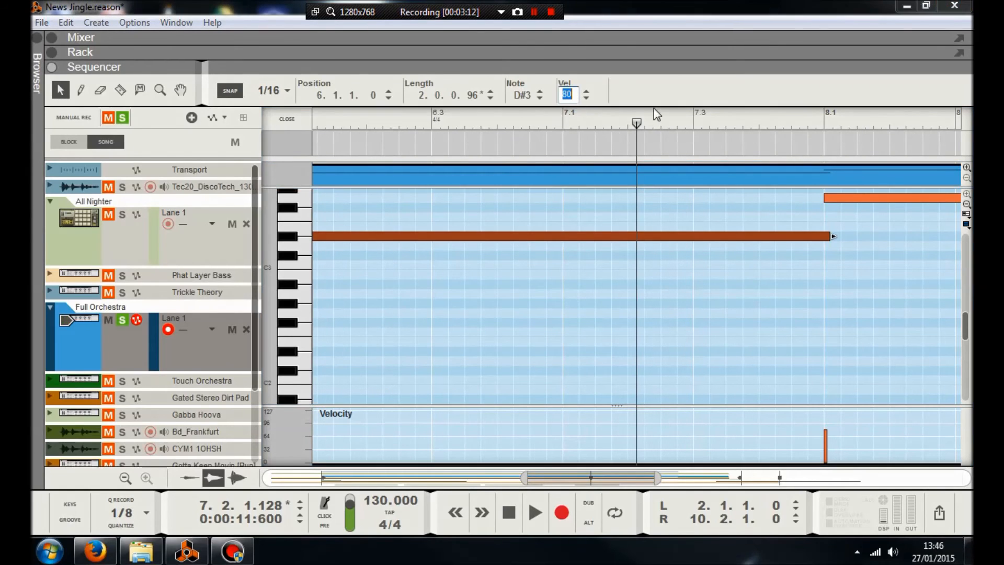
type("60")
key("Return")
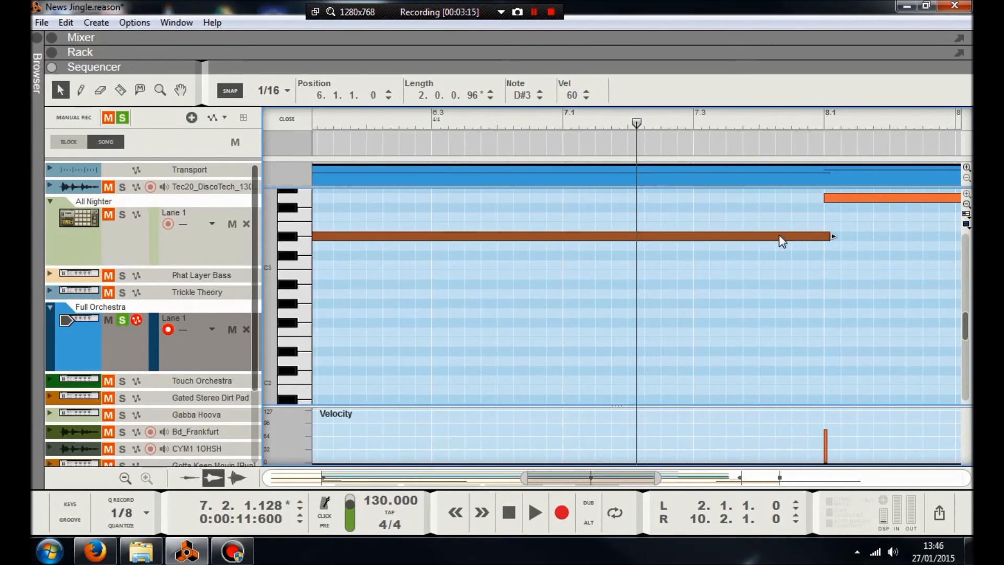
- Reopen the long Full Orchestra clip at its start and set the velocity of the G#2 note at 2.1.1 to 50
left_click(511, 305)
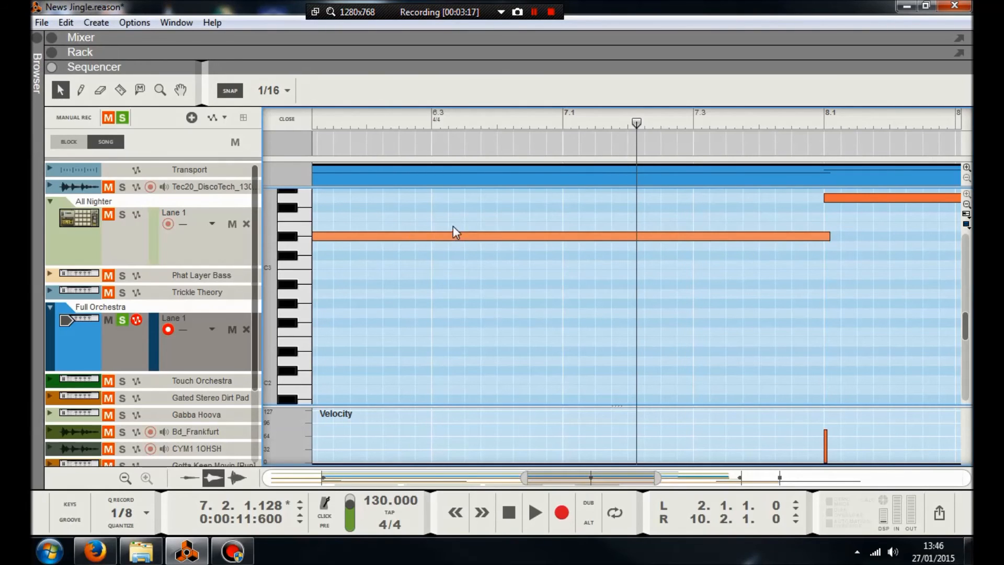
left_click(286, 119)
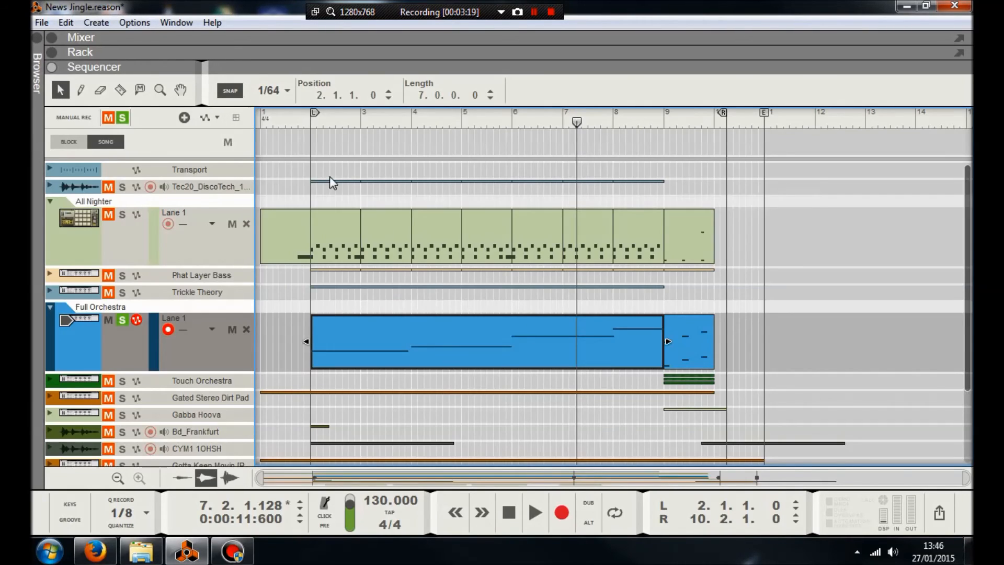
left_click(308, 120)
double_click(413, 334)
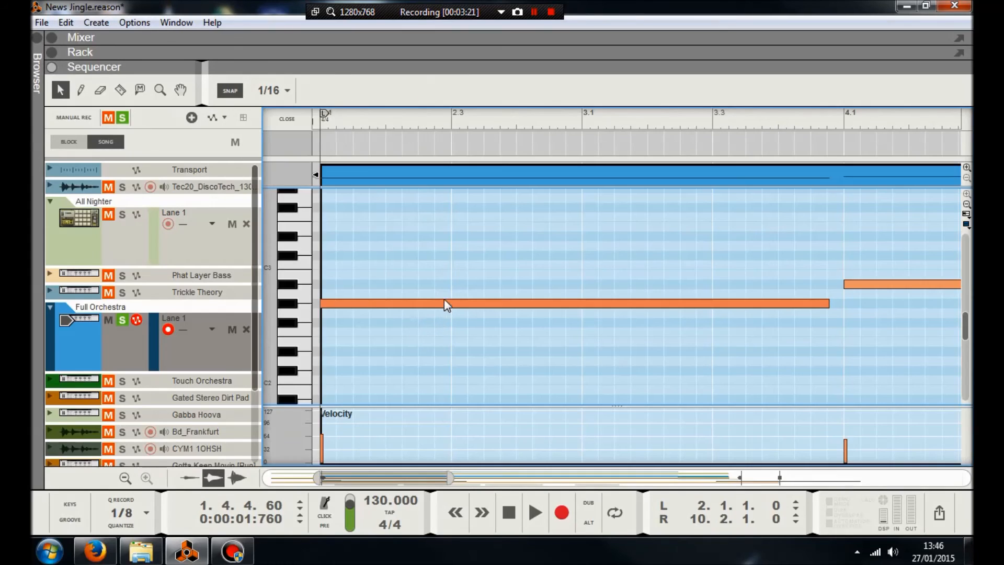
left_click(372, 305)
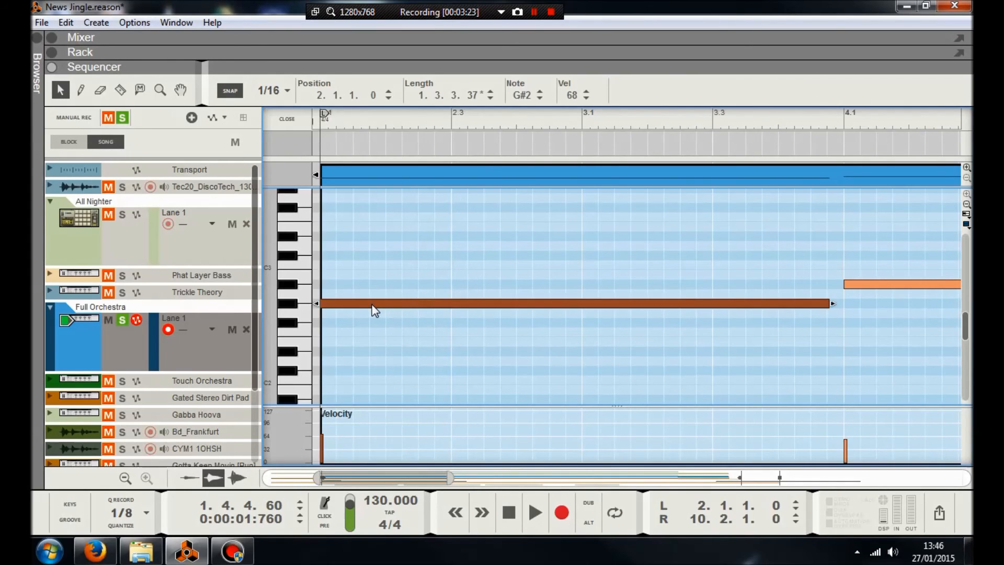
double_click(568, 94)
type("50")
key("Return")
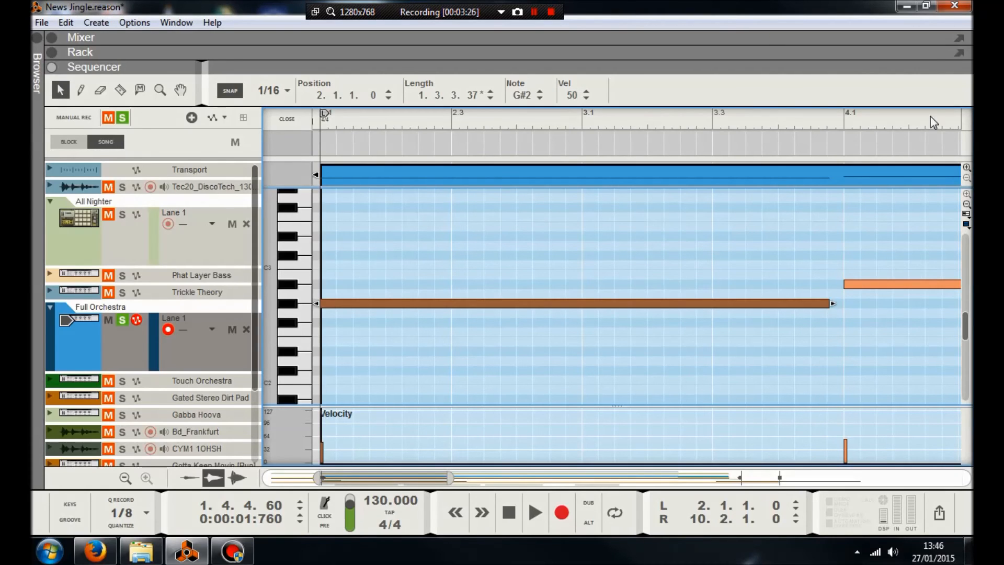
- Adjust the velocity of the A#2 note at 4.1.1 and check the velocity of the D#3 note at 6.1.1
left_click(876, 286)
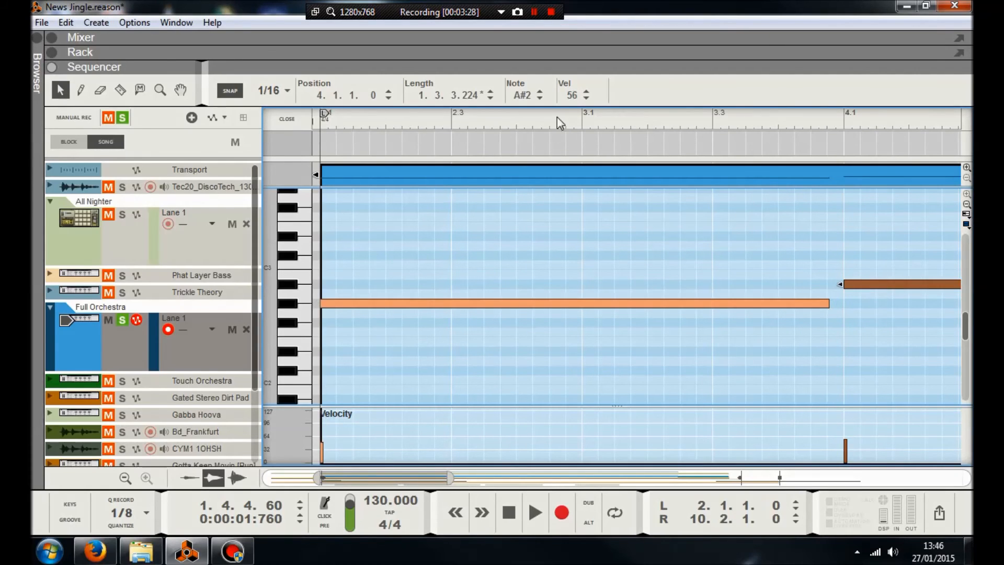
left_click_drag(572, 99, 754, 117)
left_click_drag(428, 477, 600, 483)
left_click(586, 236)
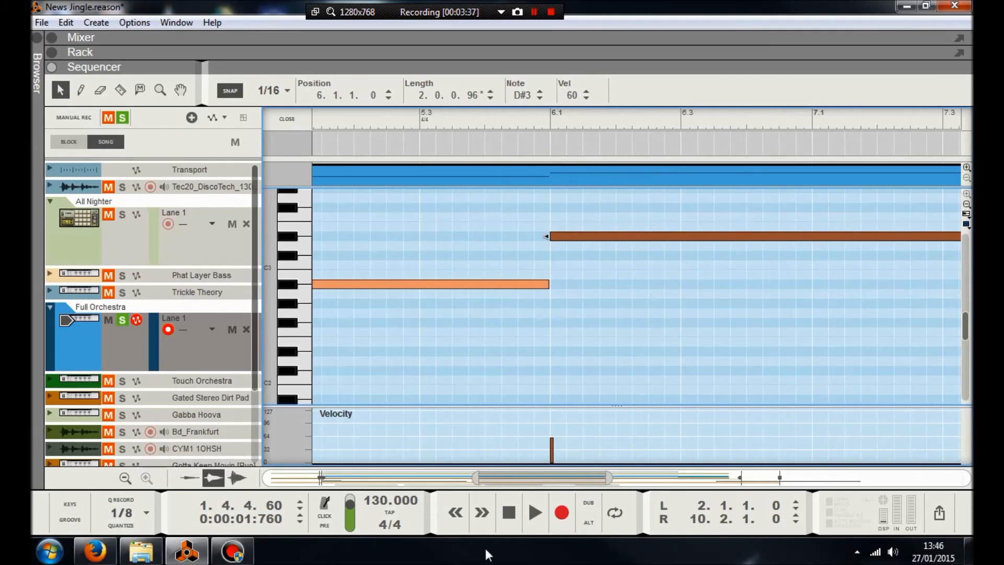
- Set the velocity of the G3 note at 8.1.1 to 70
left_click_drag(471, 479, 571, 479)
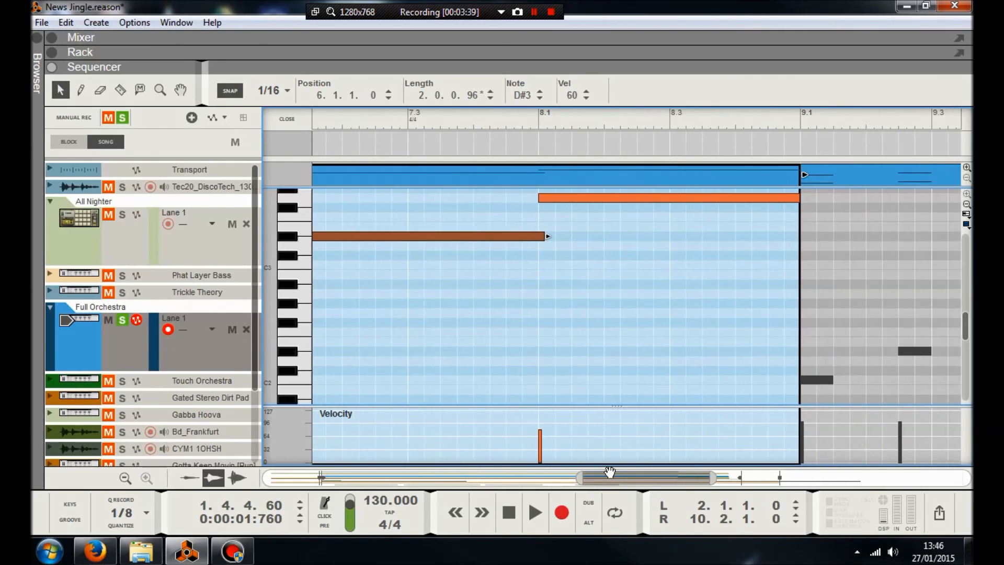
left_click(569, 199)
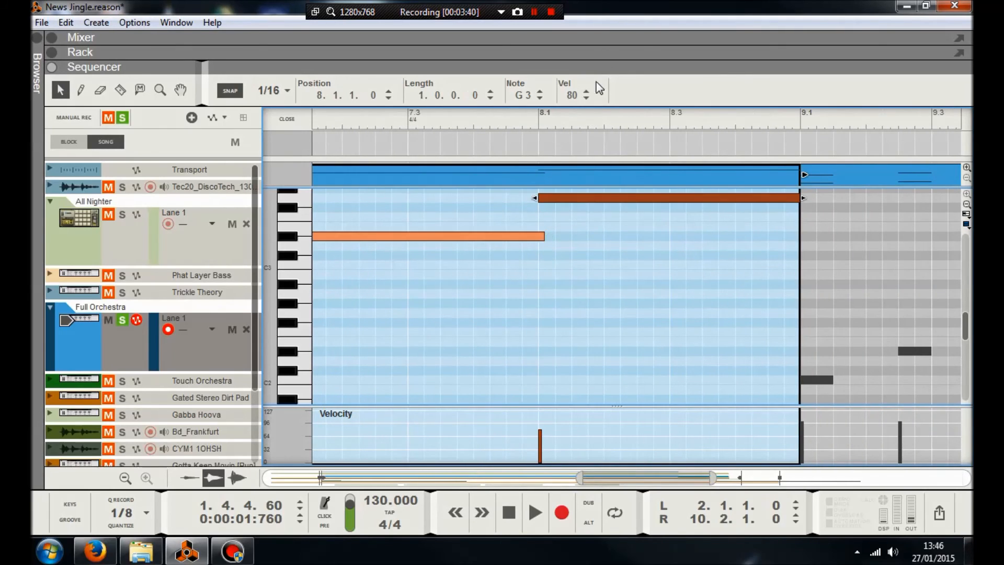
double_click(571, 95)
type("70")
key("Return")
- Return to the arrangement and play the soloed Full Orchestra from bar 1 into bar 2
left_click(801, 120)
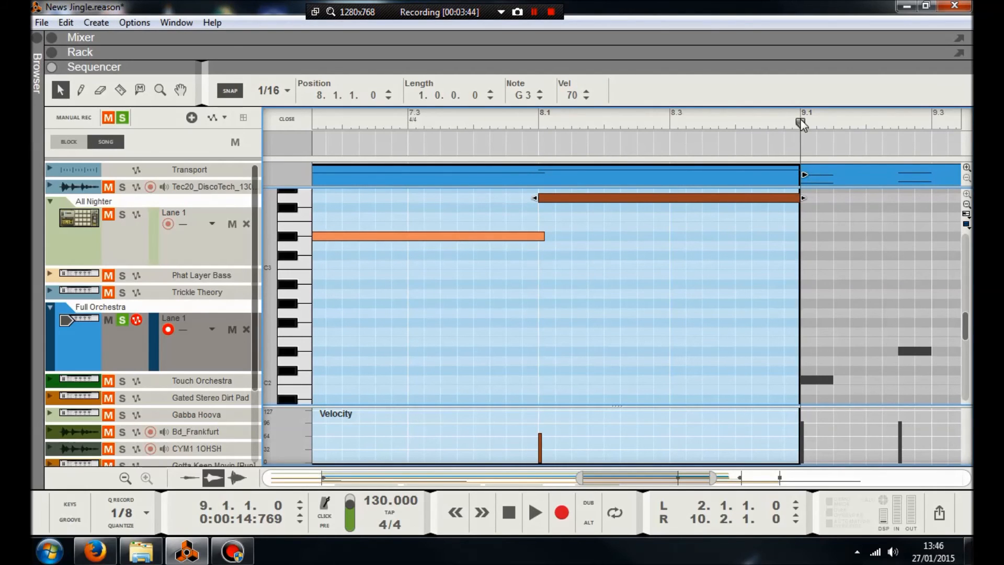
left_click(274, 119)
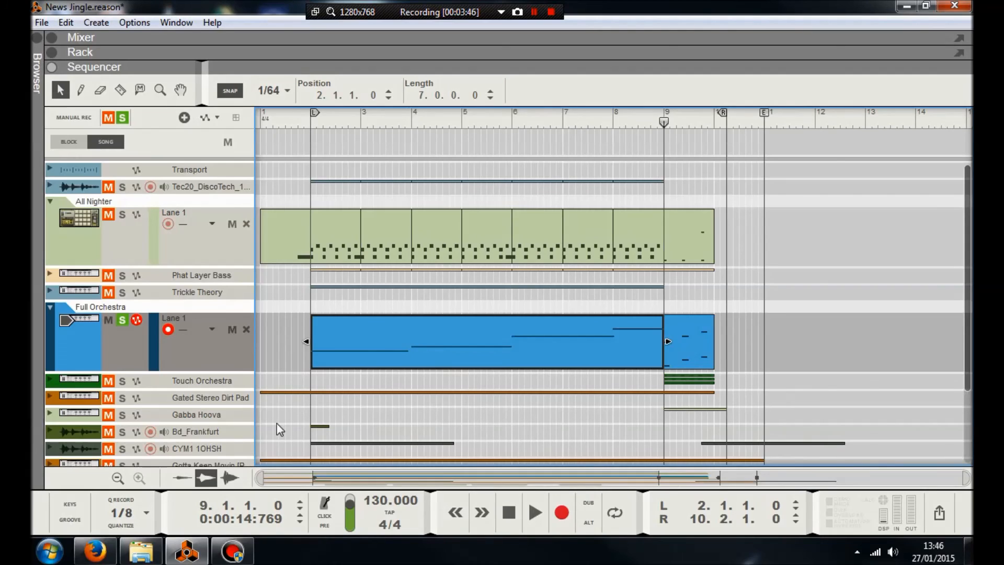
left_click(266, 120)
key("space")
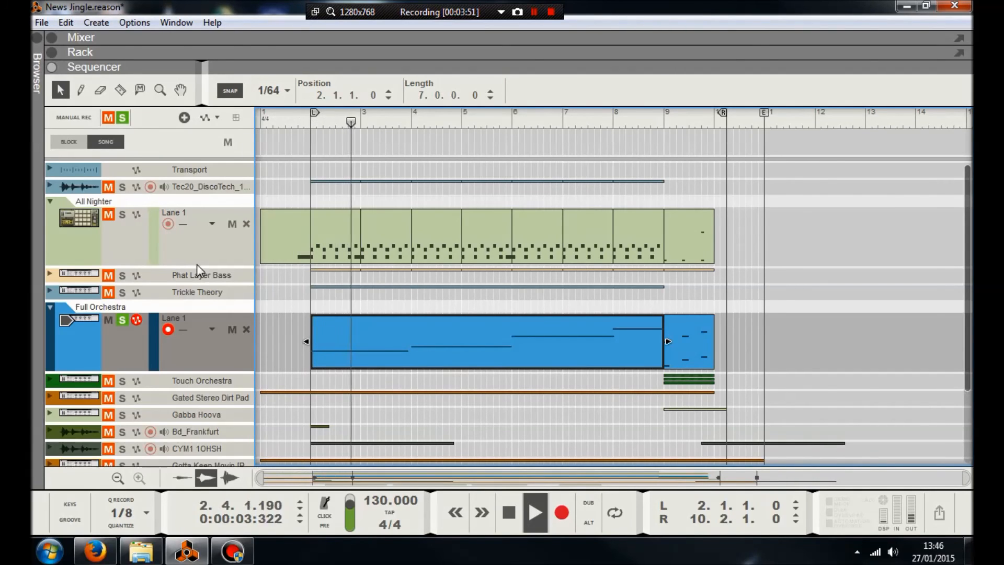
key("space")
- Unsolo Full Orchestra and play the whole arrangement from the start into bar 10
left_click(509, 513)
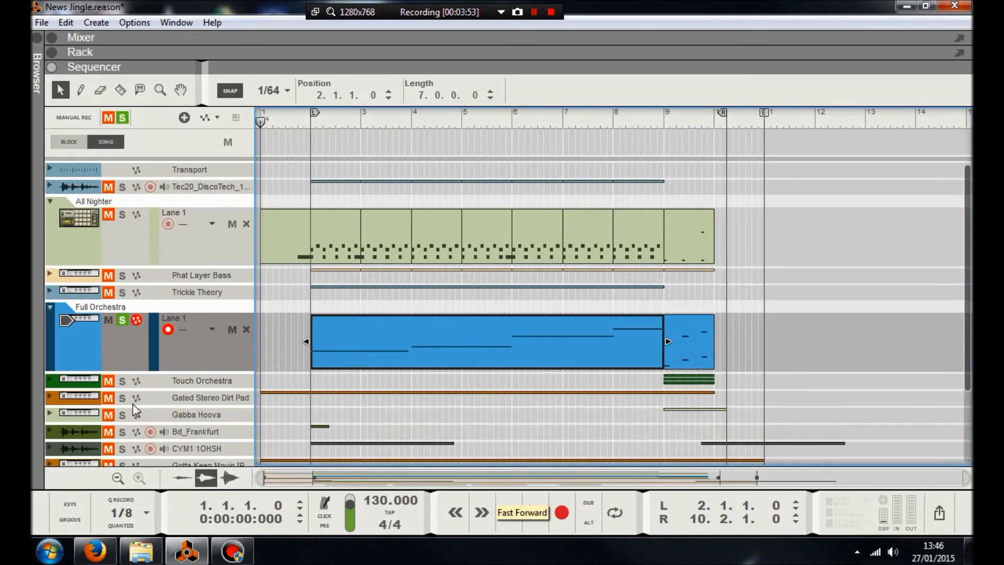
left_click(122, 320)
key("space")
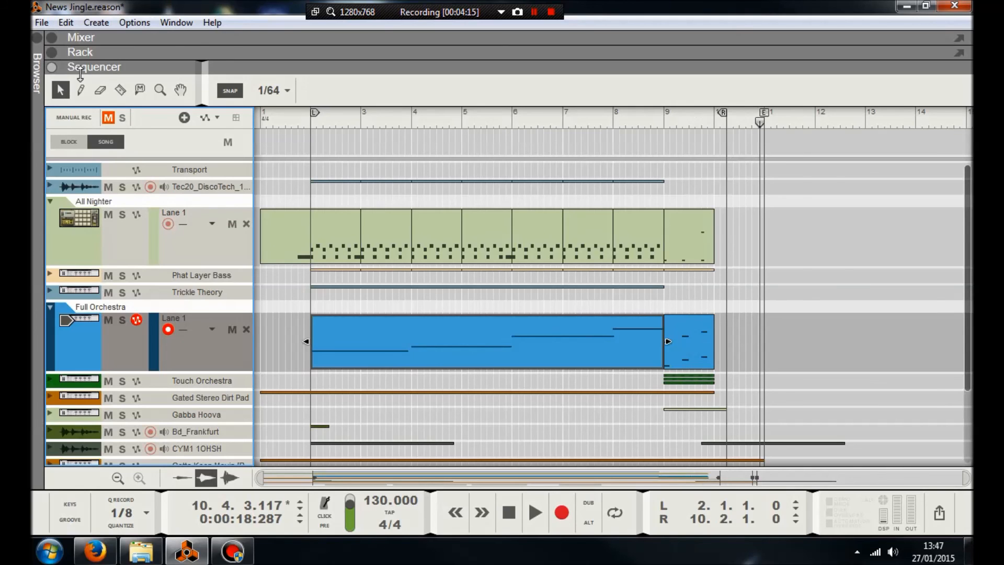
- Unmute the Gabba Hoova mixer channel, lower its level to -7.33 dB and return to the full sequencer view
left_click(50, 40)
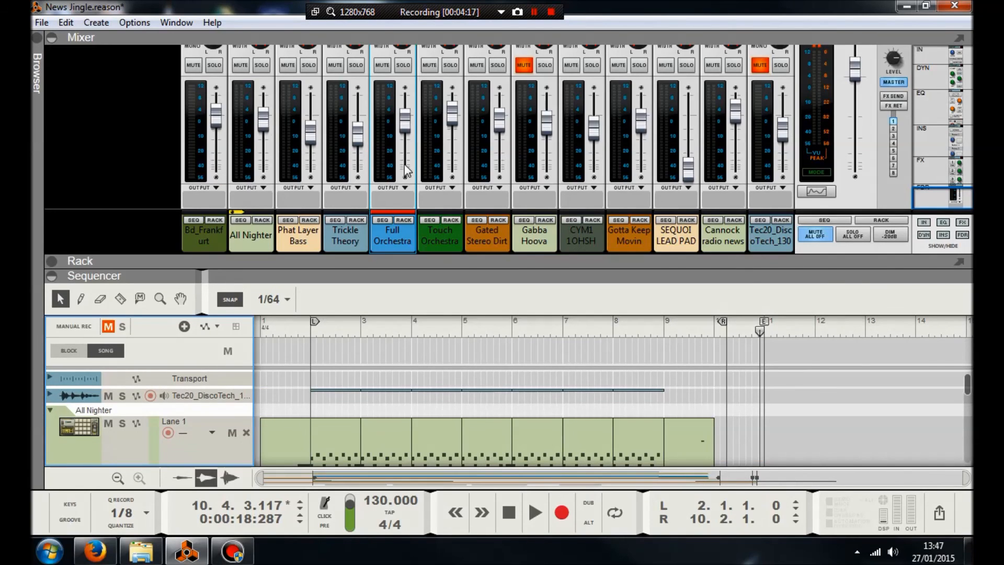
left_click(526, 69)
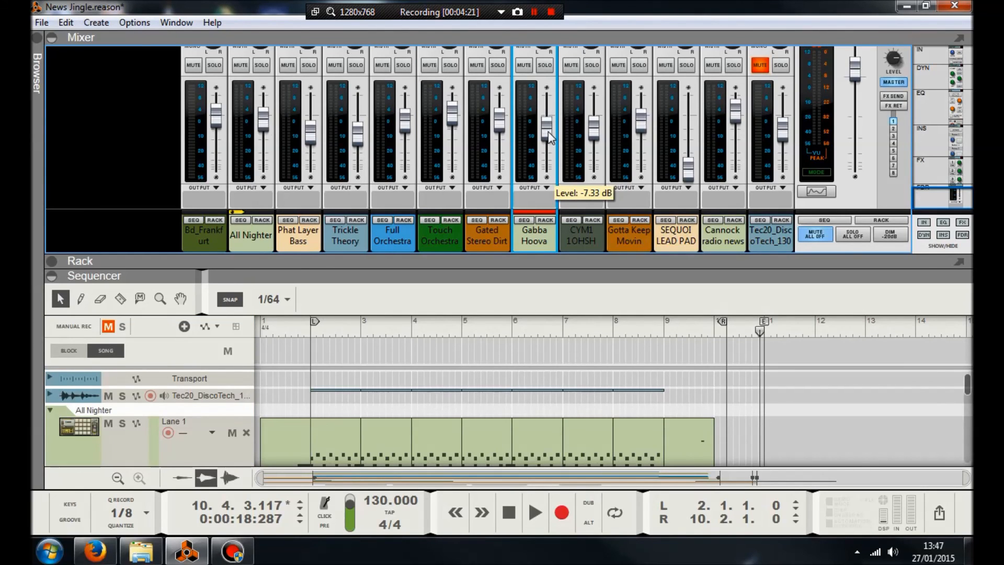
double_click(315, 275)
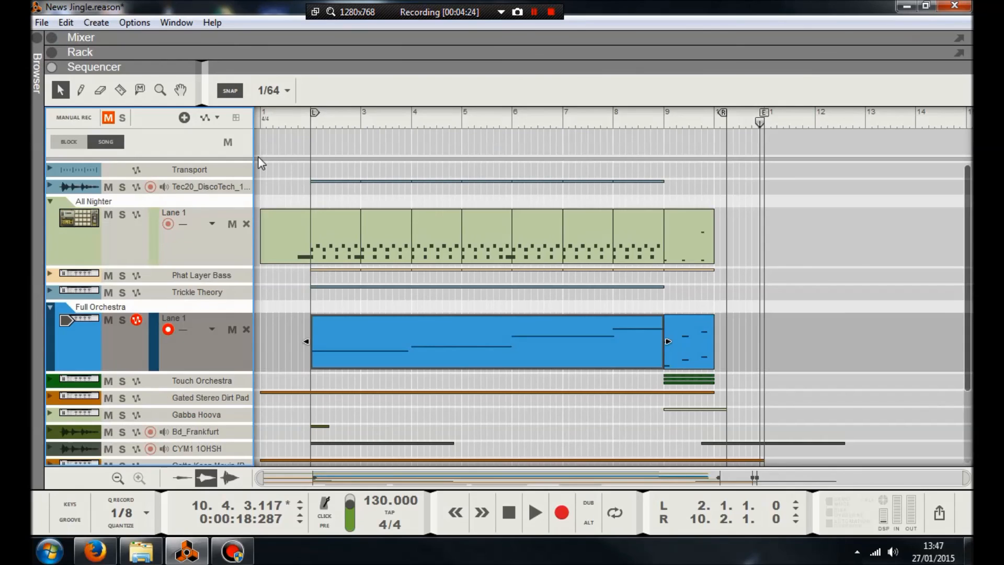
- Play the arrangement from the start past its ending into bar 13, stop and return to bar 1
left_click(263, 121)
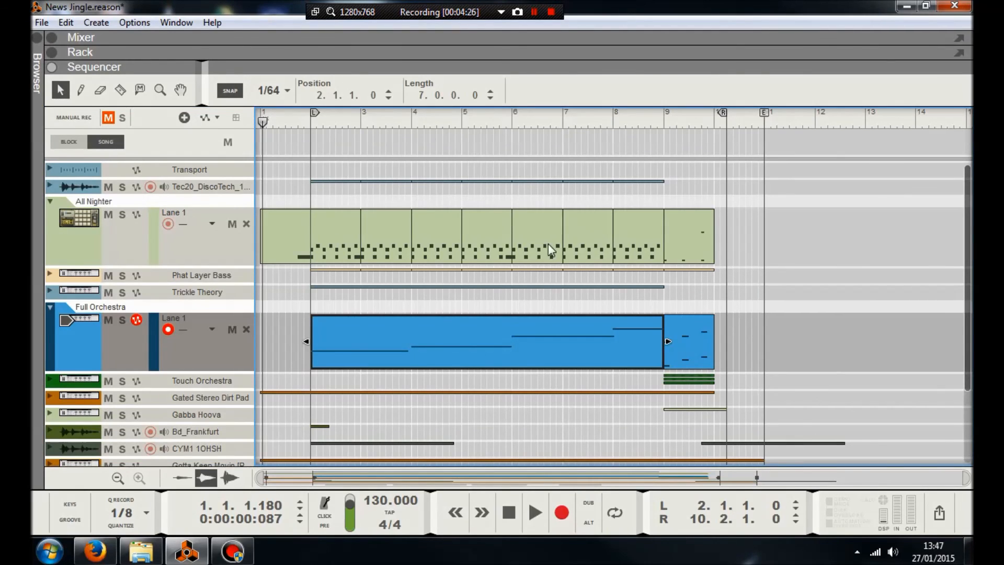
key("space")
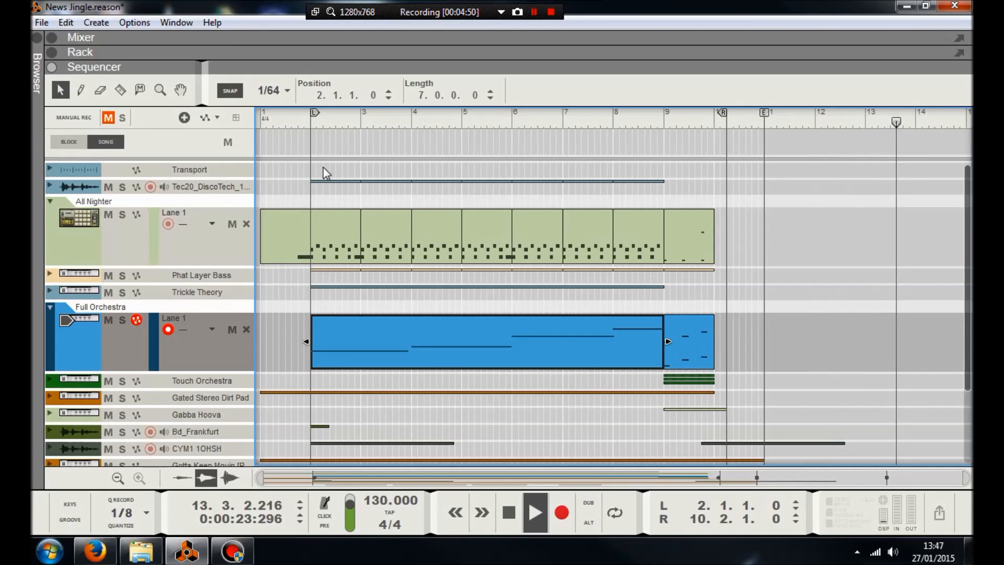
double_click(515, 511)
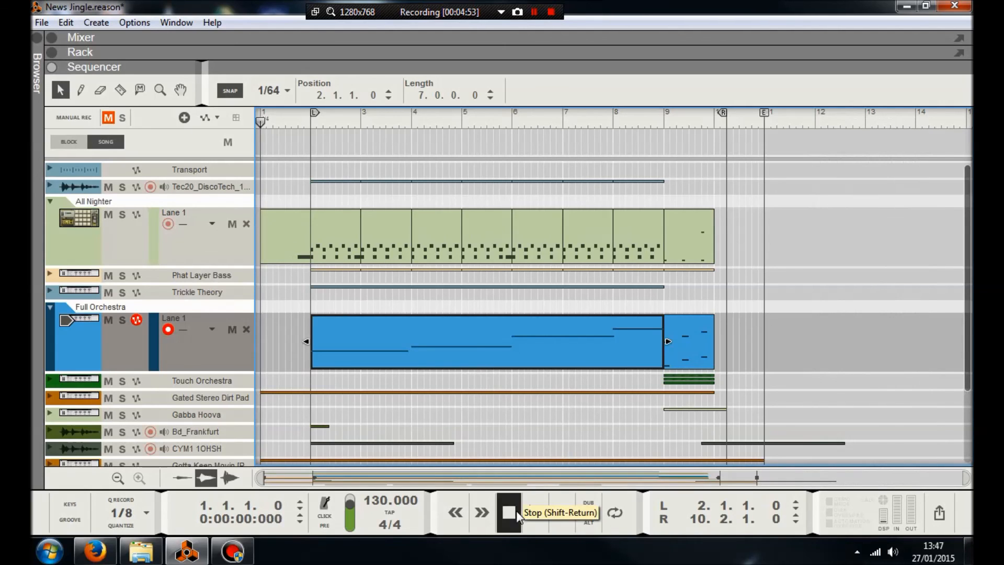
- Unmute the Cannock radio news intro DRY voice track and raise its mixer level to 4.07 dB
scroll(398, 303, "down", 3)
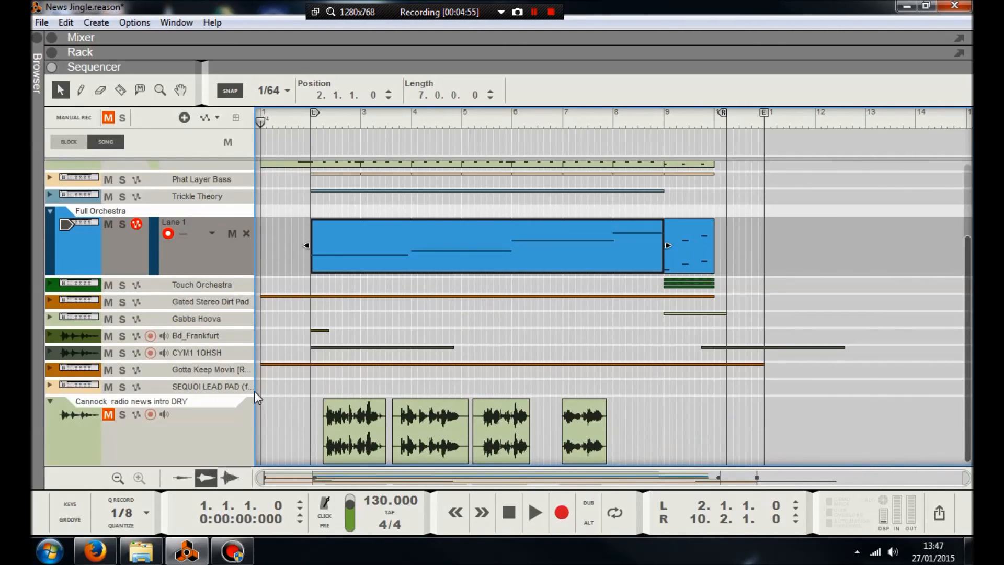
left_click(109, 415)
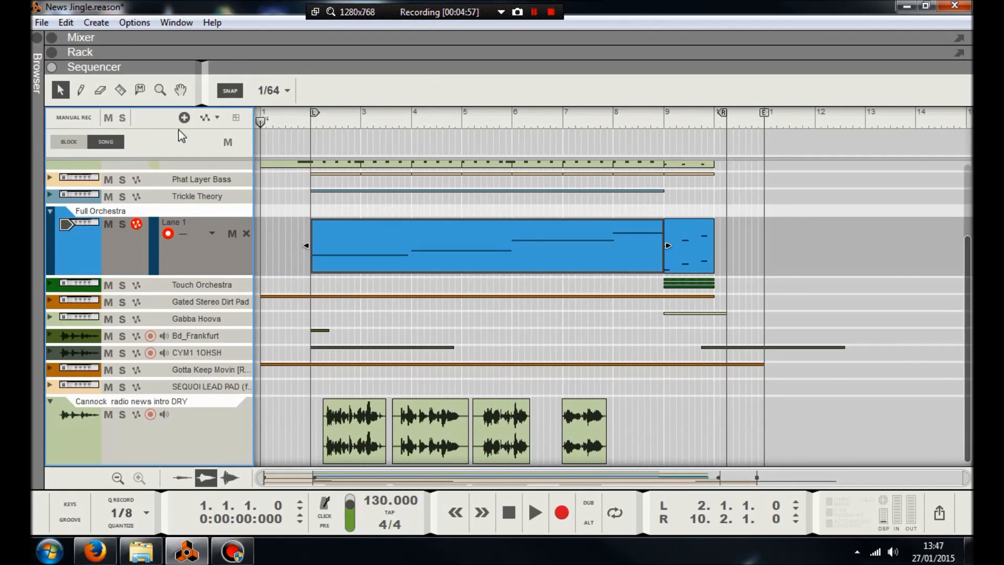
left_click(51, 39)
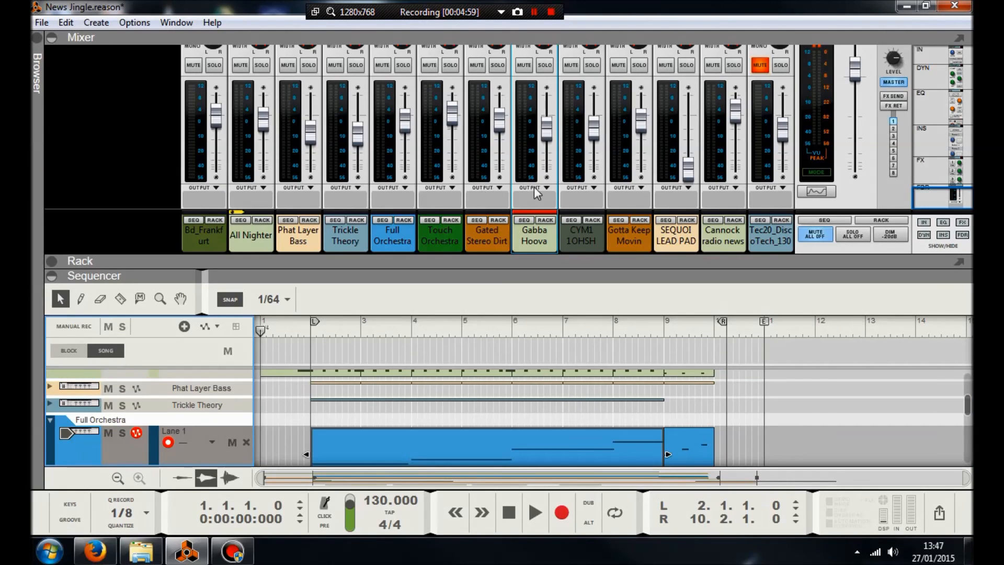
left_click(741, 111)
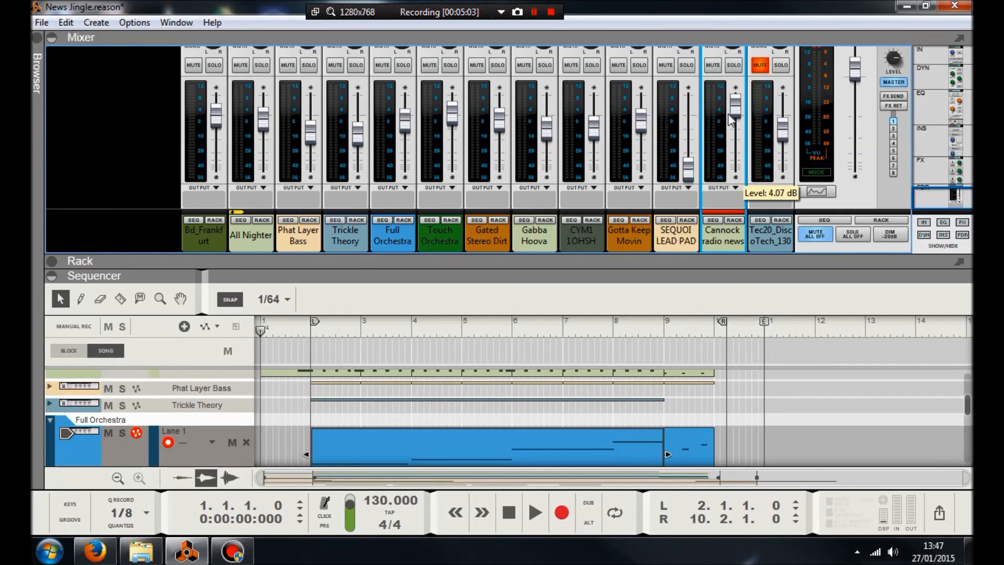
- Return to the full sequencer view and play the jingle with the voice track from bar 1 into bar 12
left_click(259, 331)
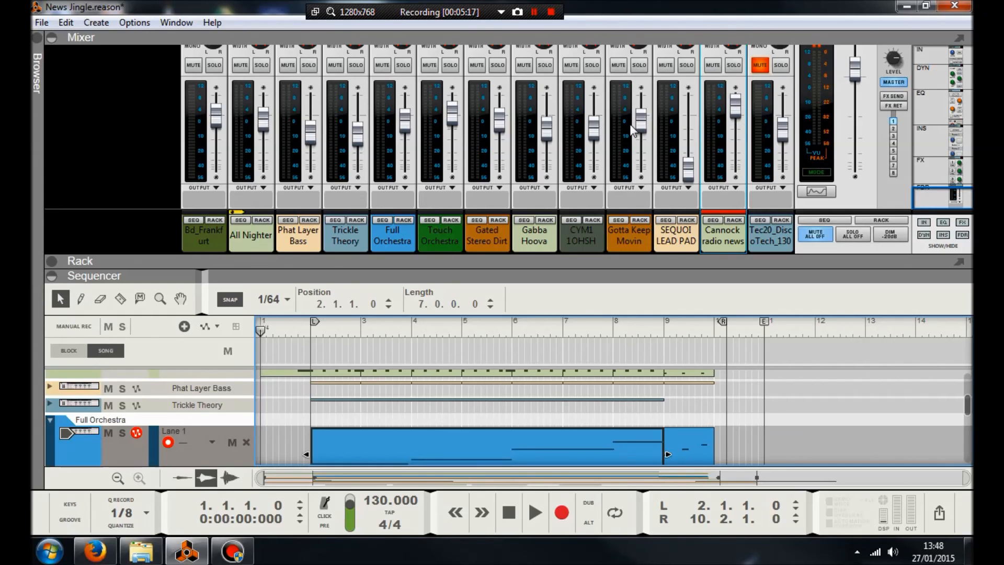
double_click(255, 279)
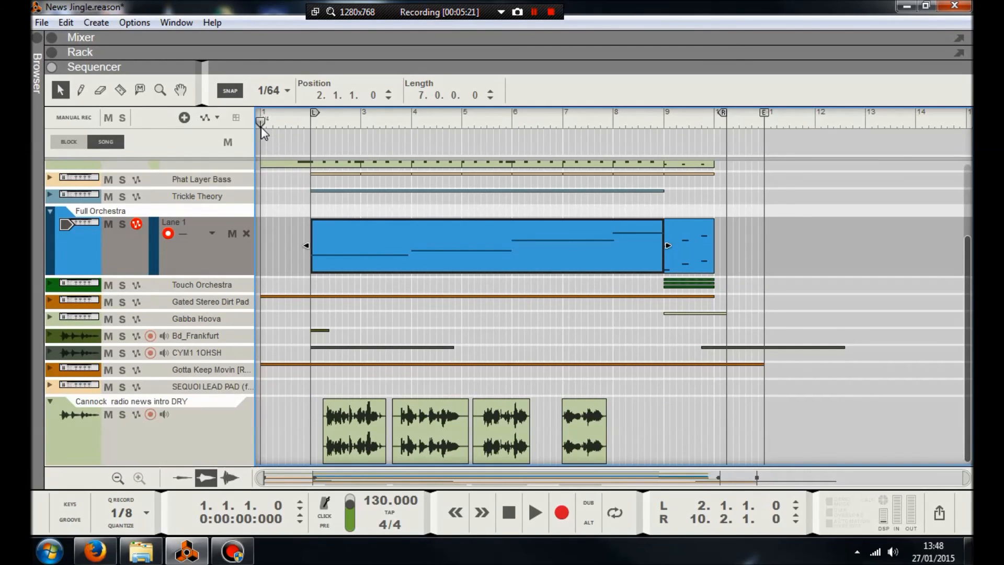
key("space")
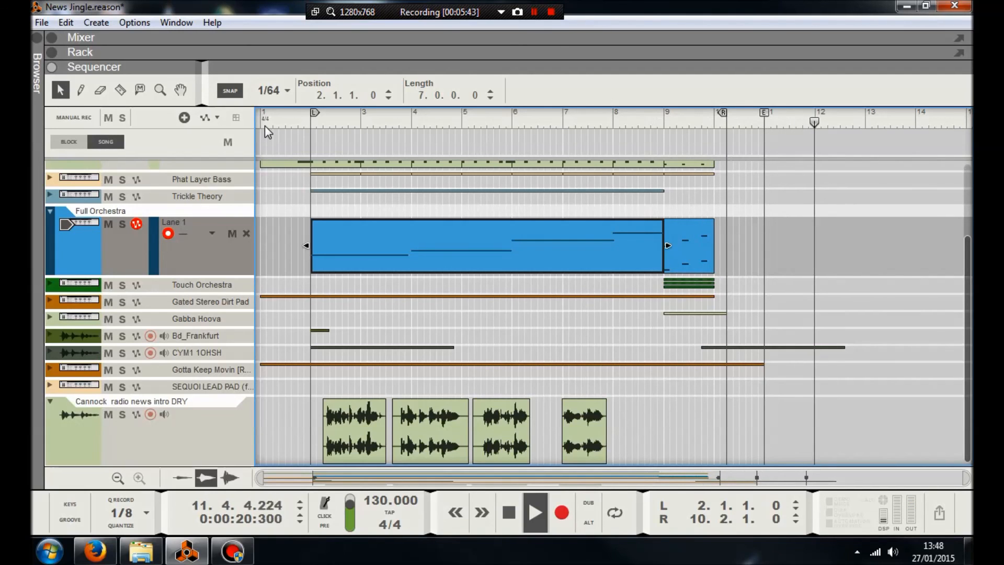
key("space")
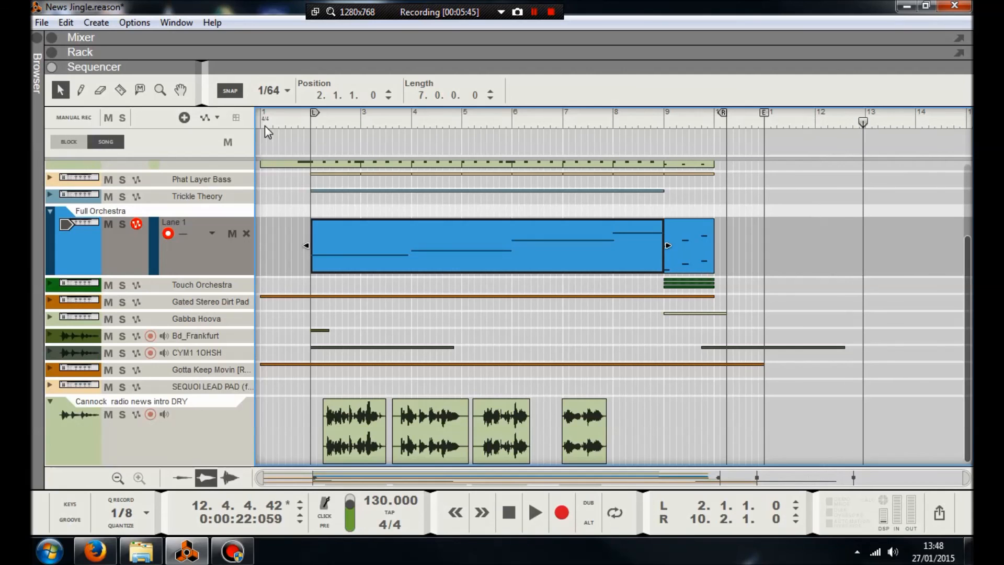